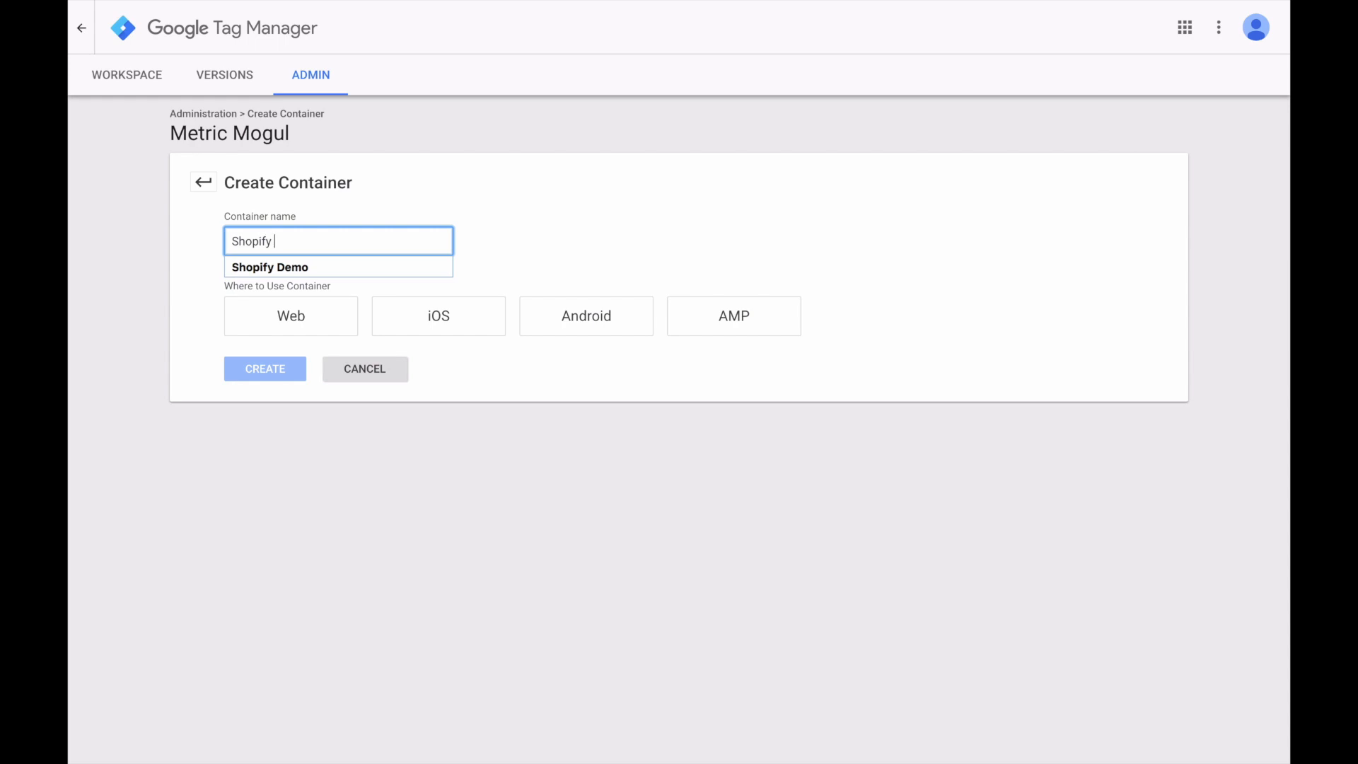
# Create a Web container named Shopify Demo and select its head installation code
pyautogui.press('Down')
pyautogui.press('Return')
pyautogui.click(276, 324)
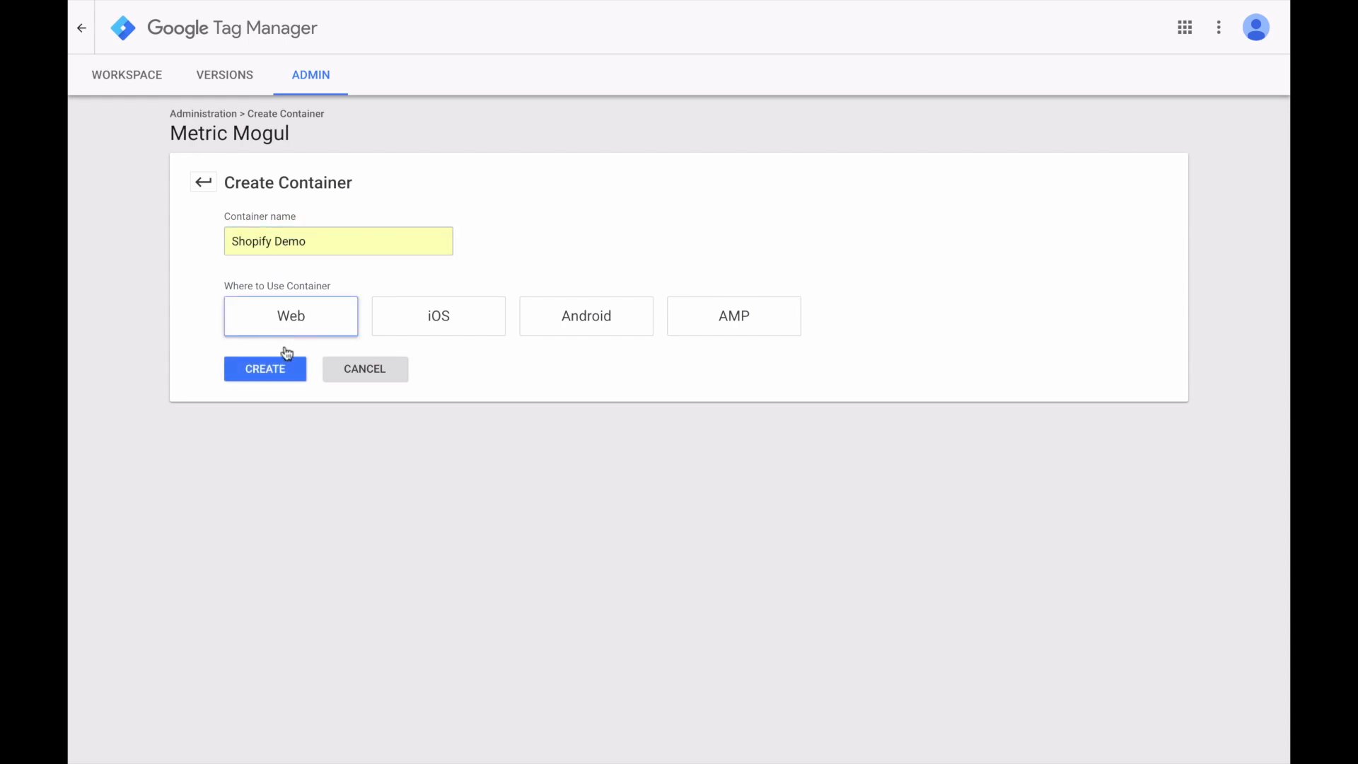
pyautogui.click(276, 370)
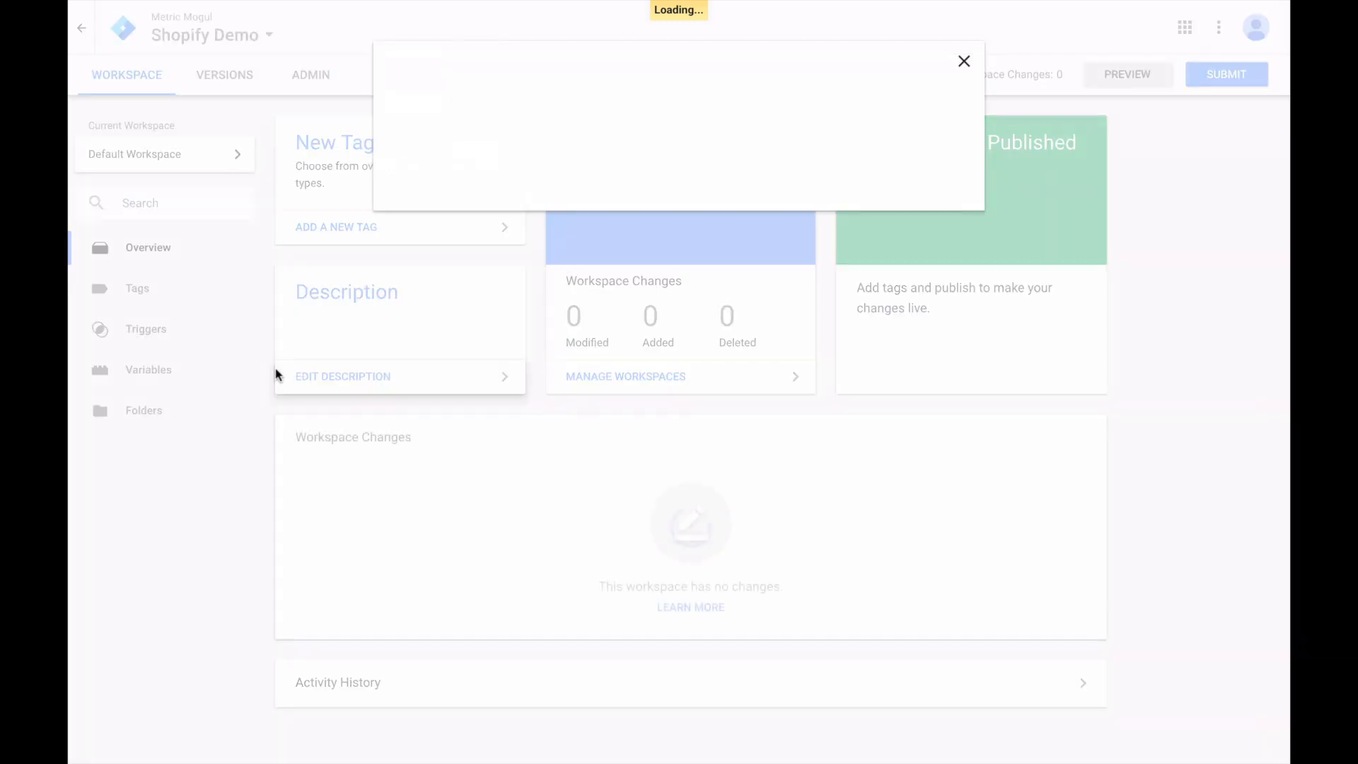
pyautogui.click(628, 170)
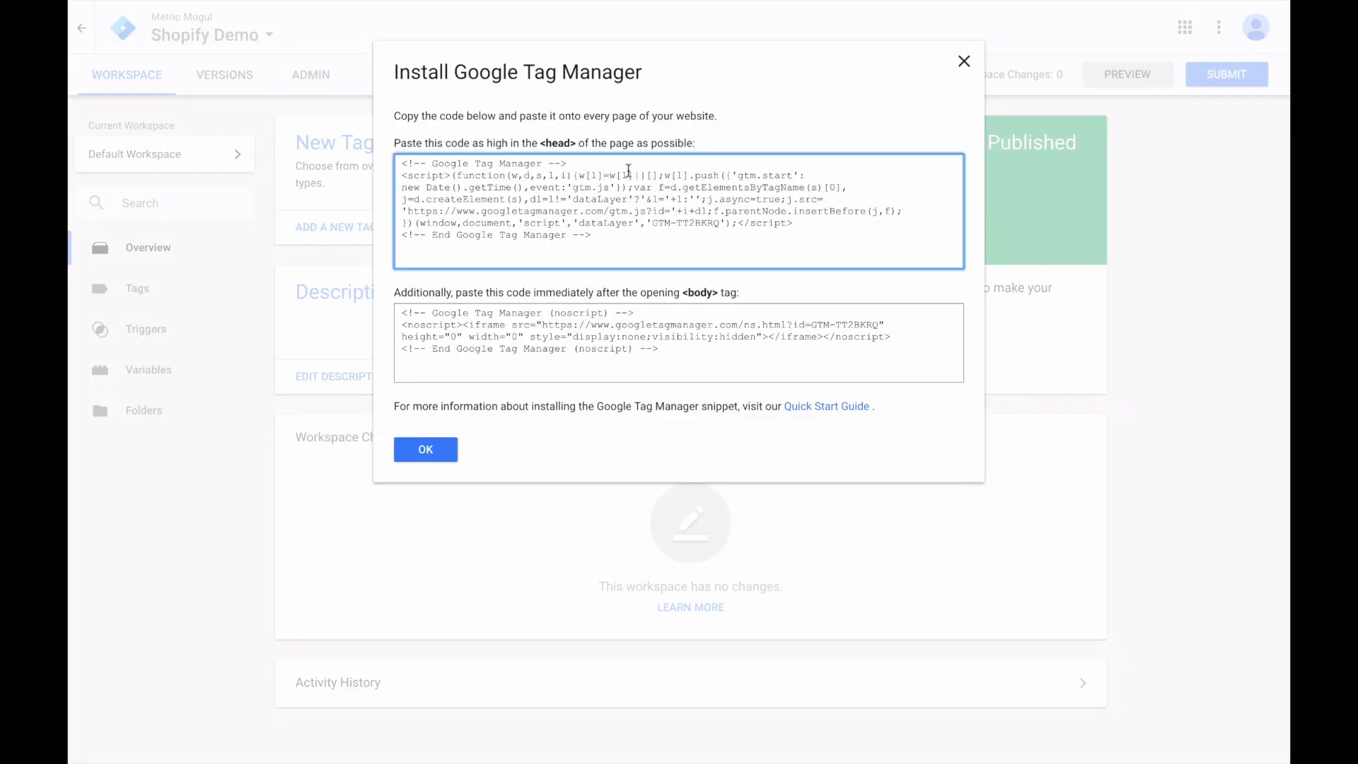
pyautogui.moveTo(606, 246); pyautogui.dragTo(380, 159)
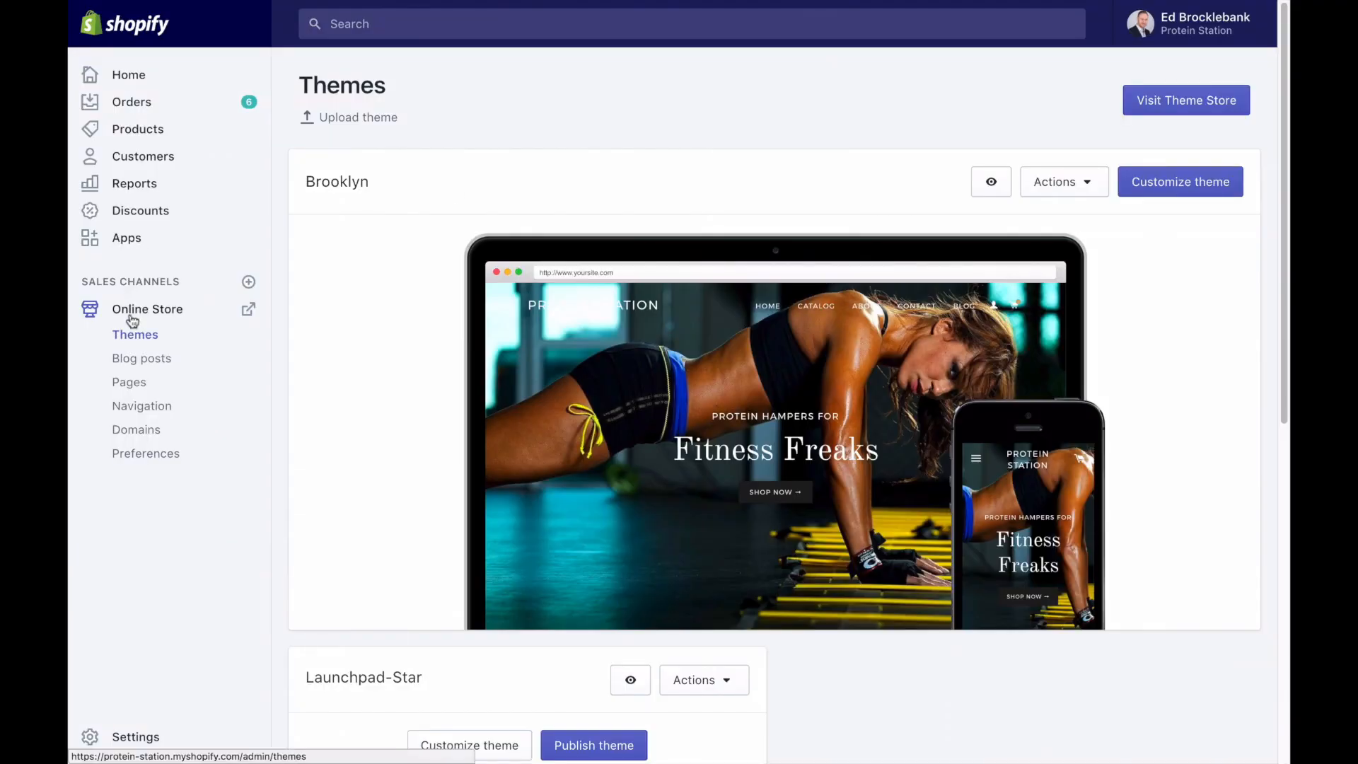
# In Shopify, open the Brooklyn theme's HTML/CSS for editing and create a new snippet called gtm-container.liquid
pyautogui.click(1062, 190)
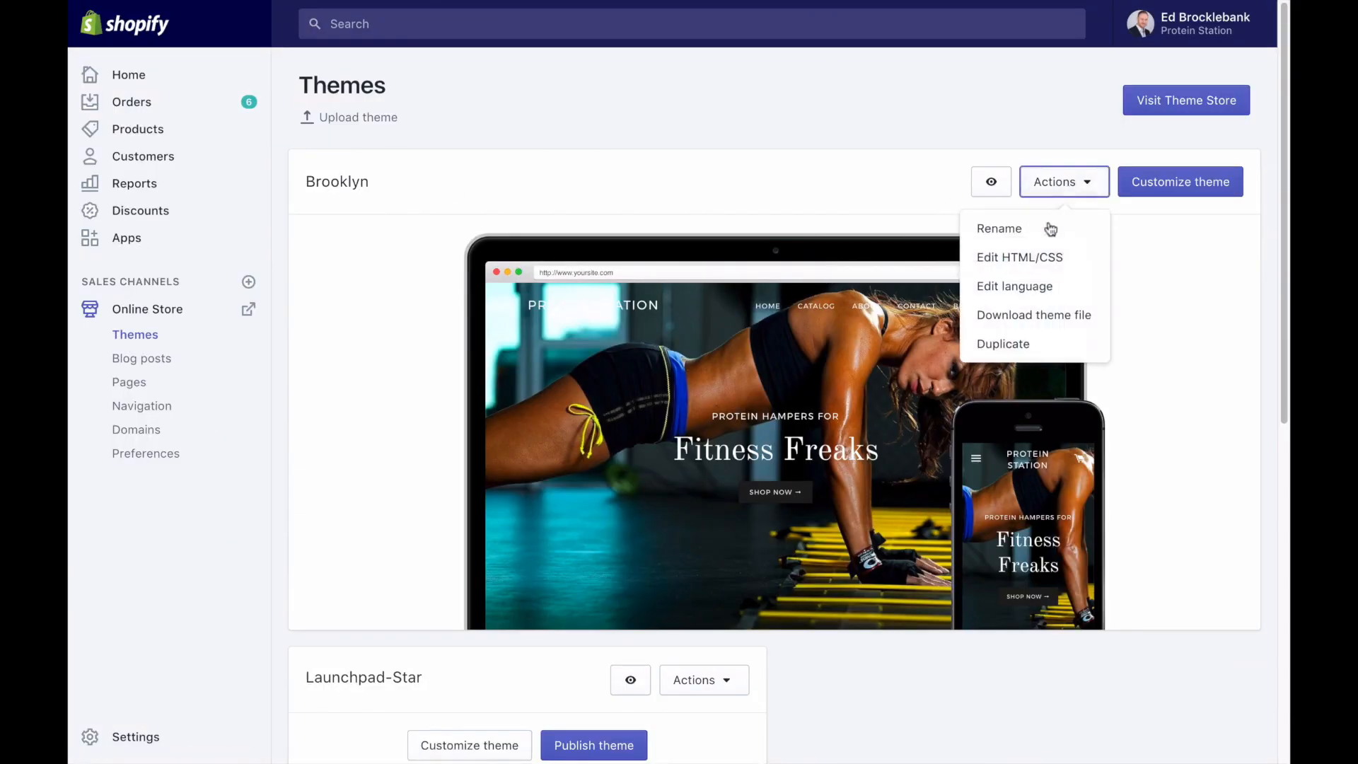
pyautogui.click(1035, 259)
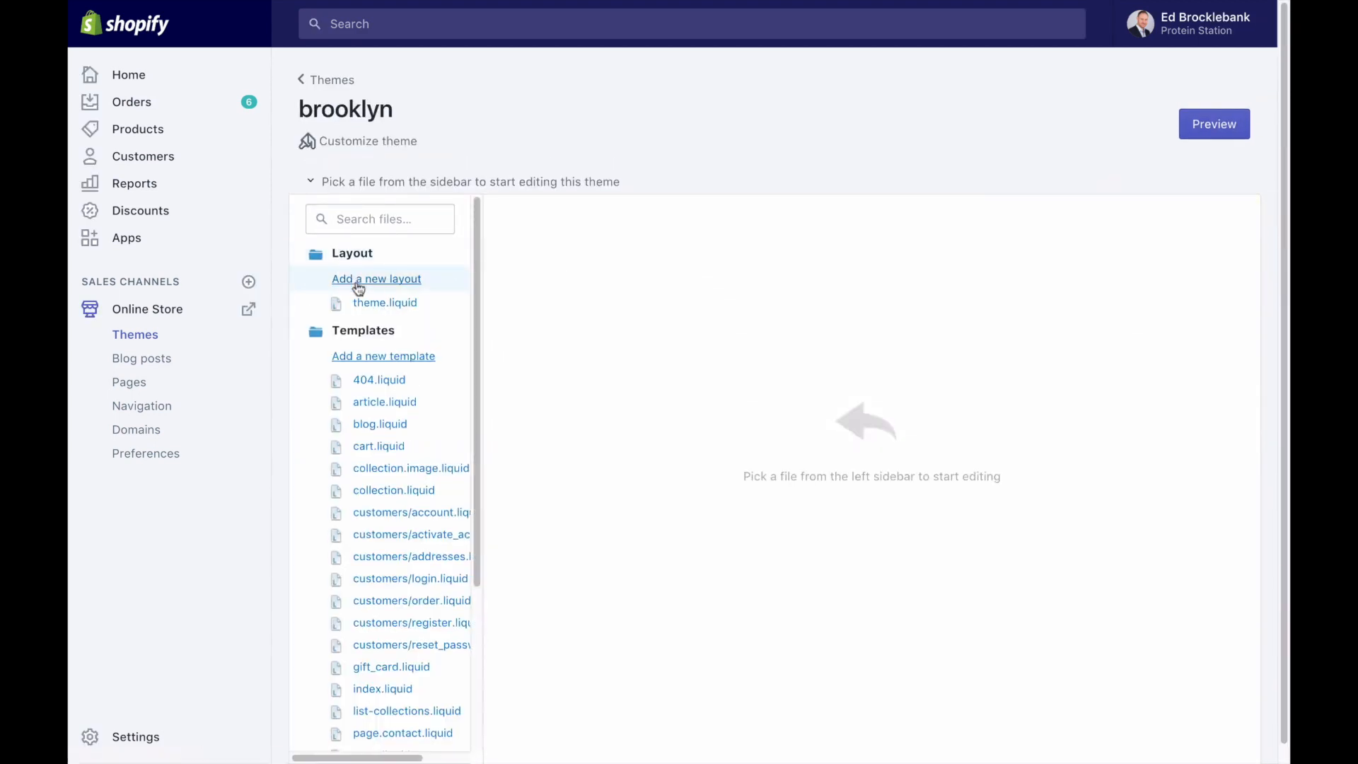
pyautogui.scroll(-5, 371, 347)
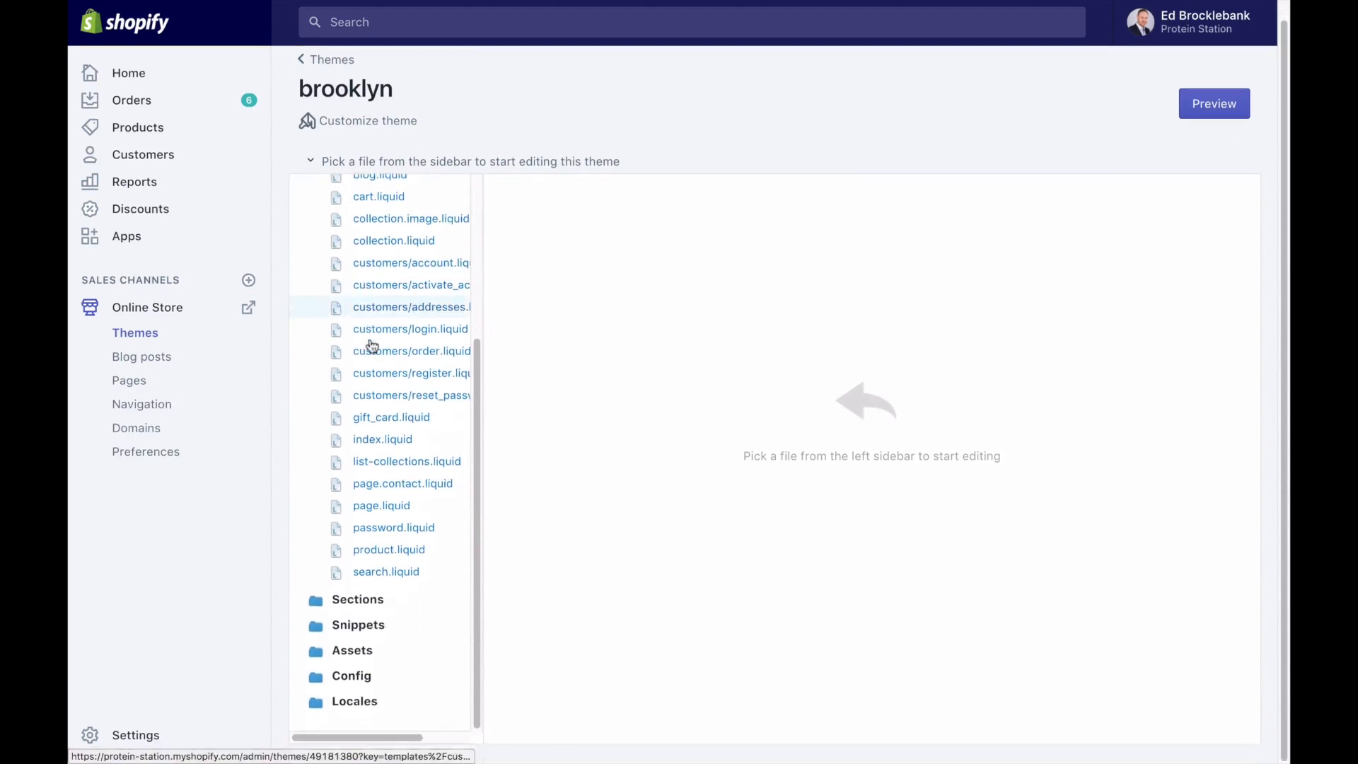
pyautogui.click(339, 626)
pyautogui.click(363, 654)
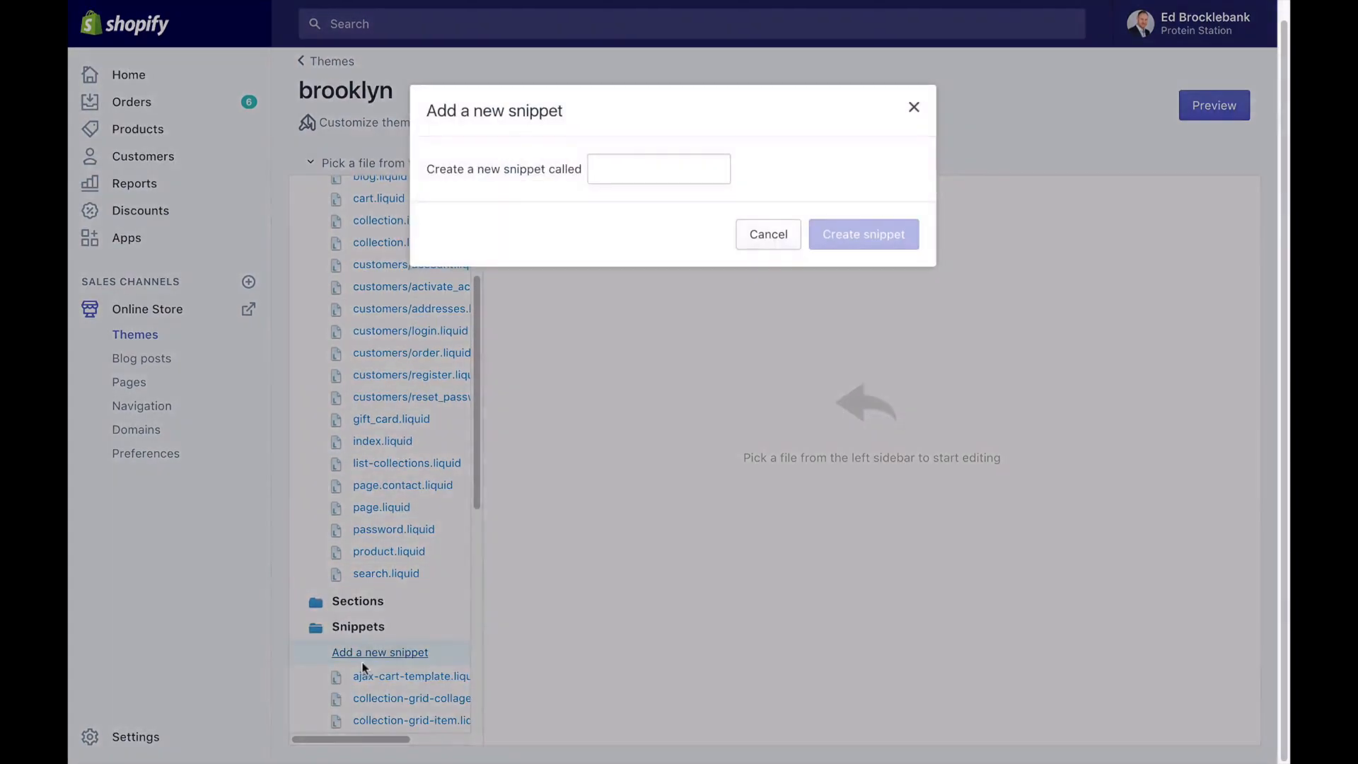
pyautogui.click(602, 169)
pyautogui.write('gtm-c')
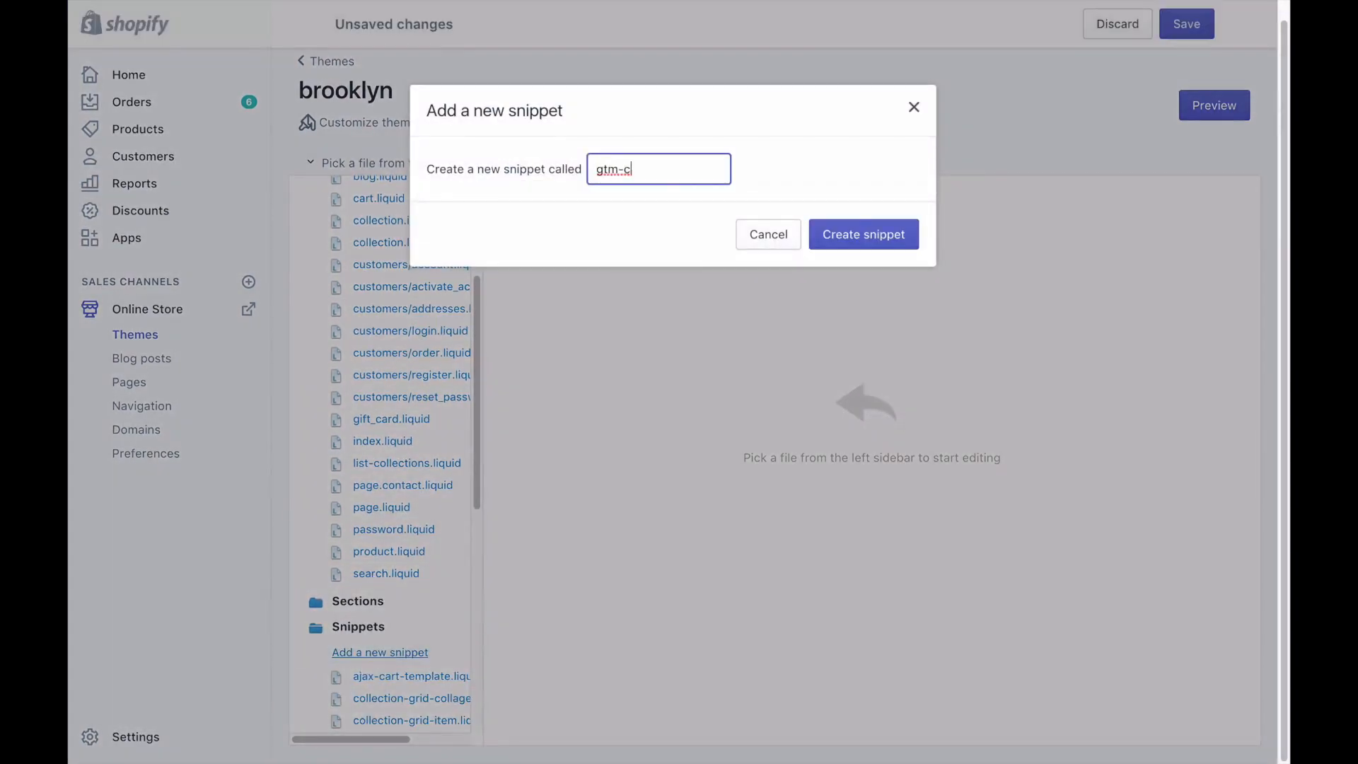
pyautogui.write('ontainer.liquid')
pyautogui.click(837, 236)
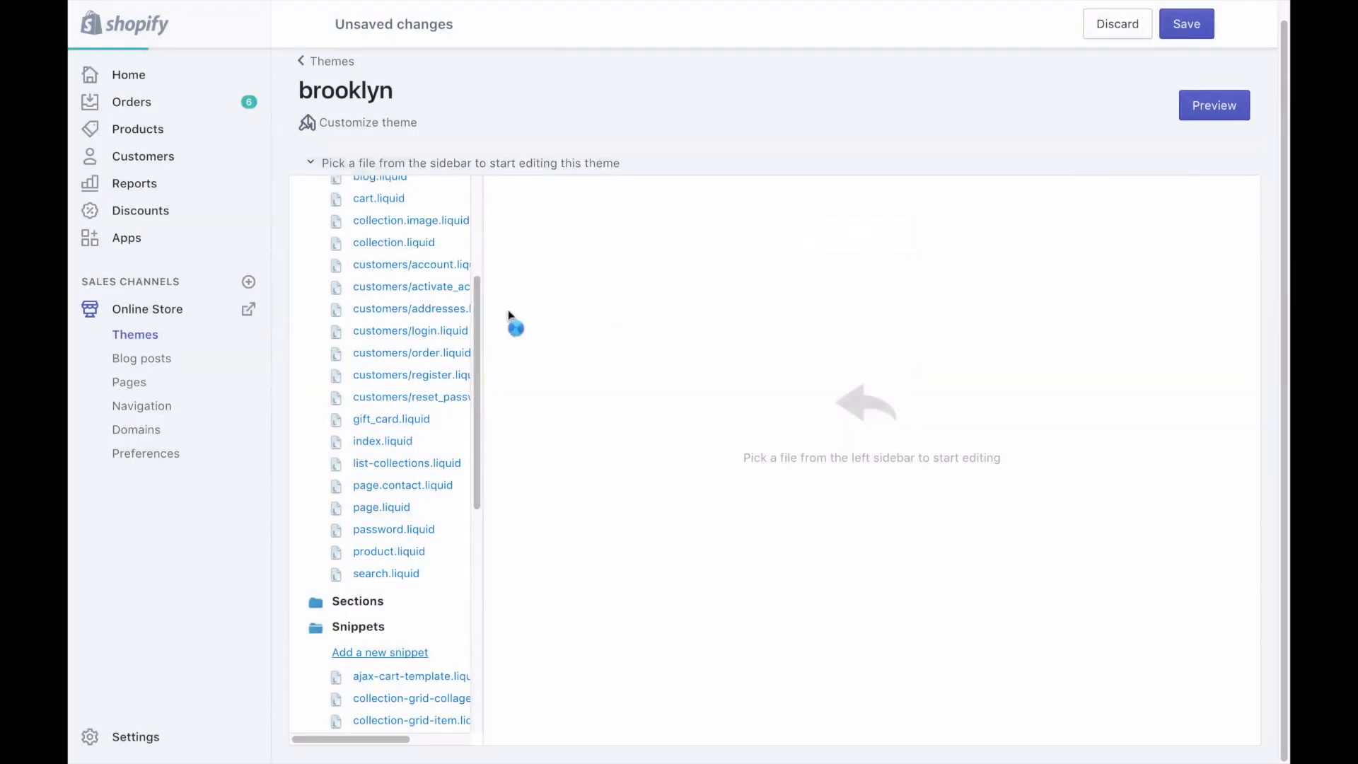
pyautogui.scroll(-5, 423, 404)
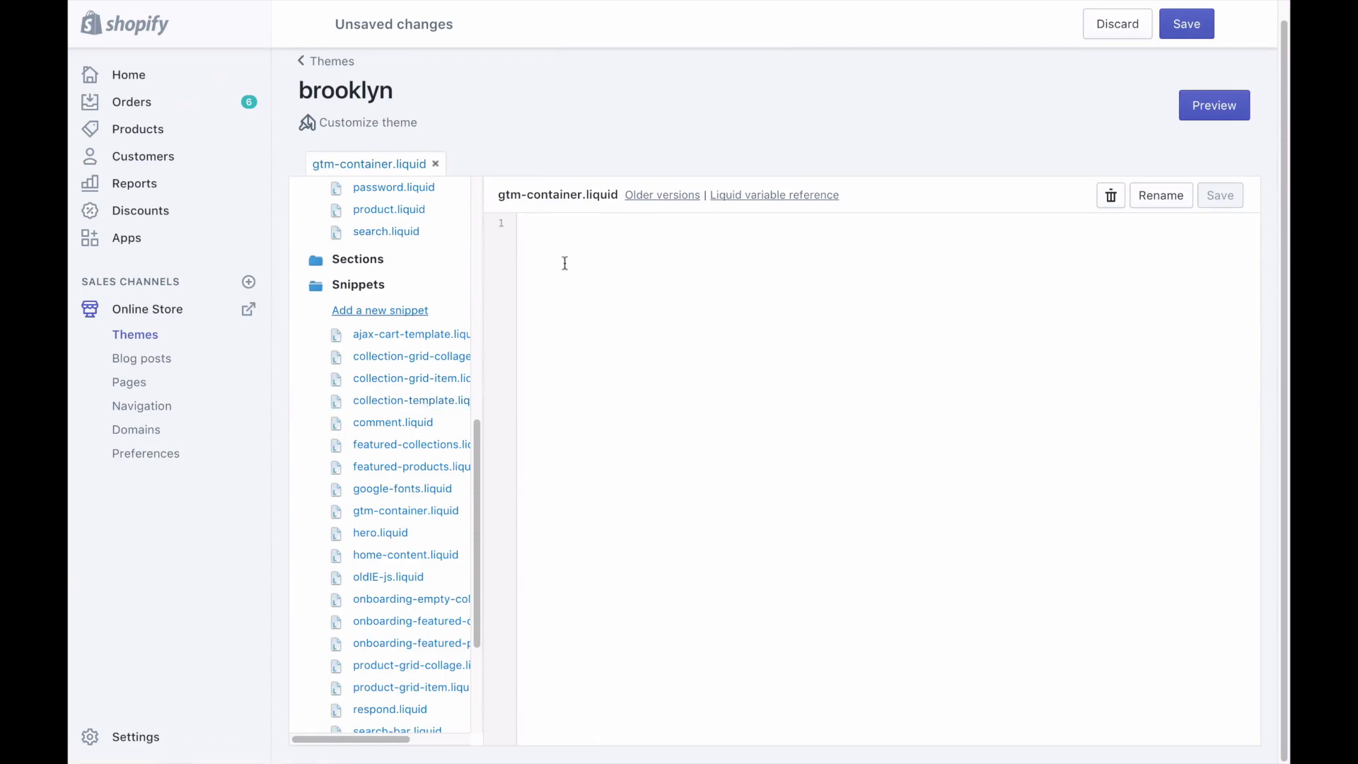
pyautogui.press('super+Tab')
pyautogui.press('super+Tab')
pyautogui.press('super+Tab')
pyautogui.press('super+Tab')
pyautogui.press('super+Tab')
pyautogui.press('super+Tab')
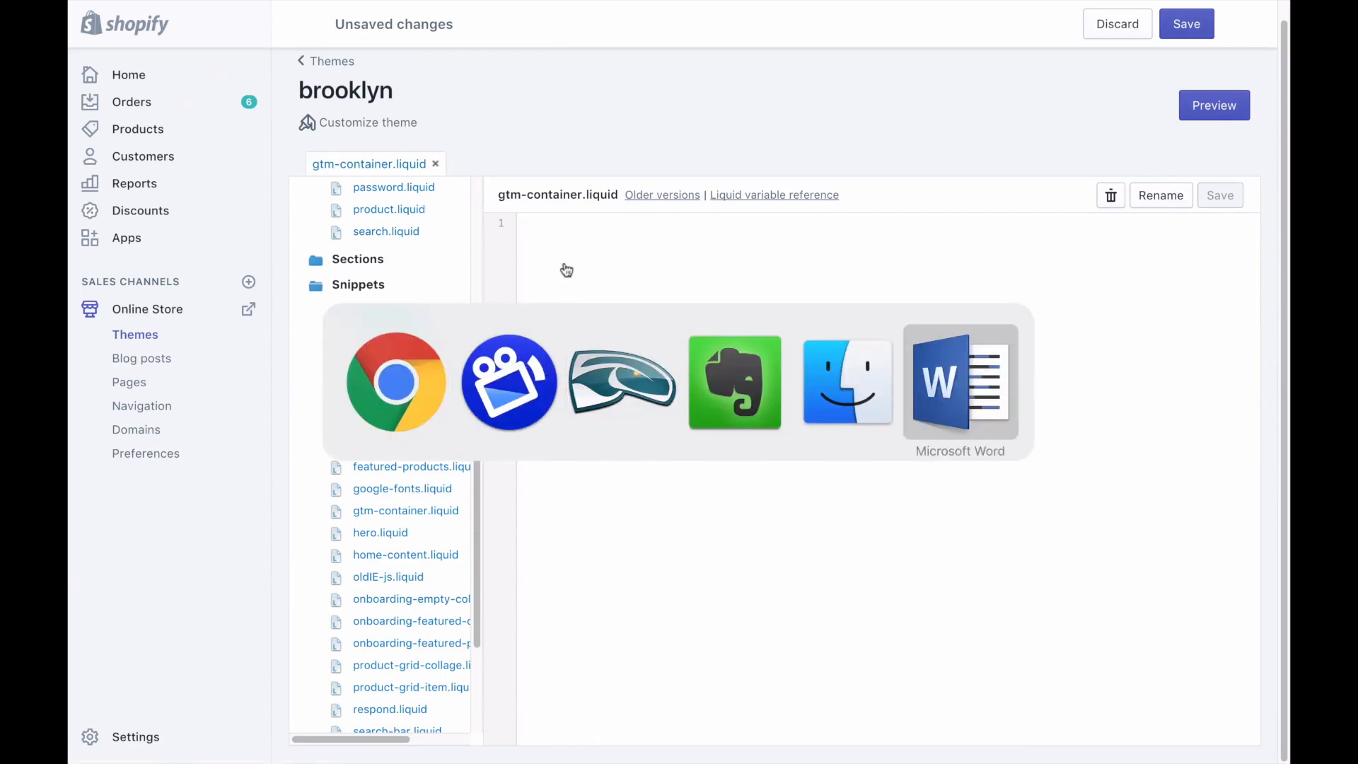
# Switch to Google Tag Manager and copy the entire head installation code of the Shopify Demo container
pyautogui.moveTo(497, 3)
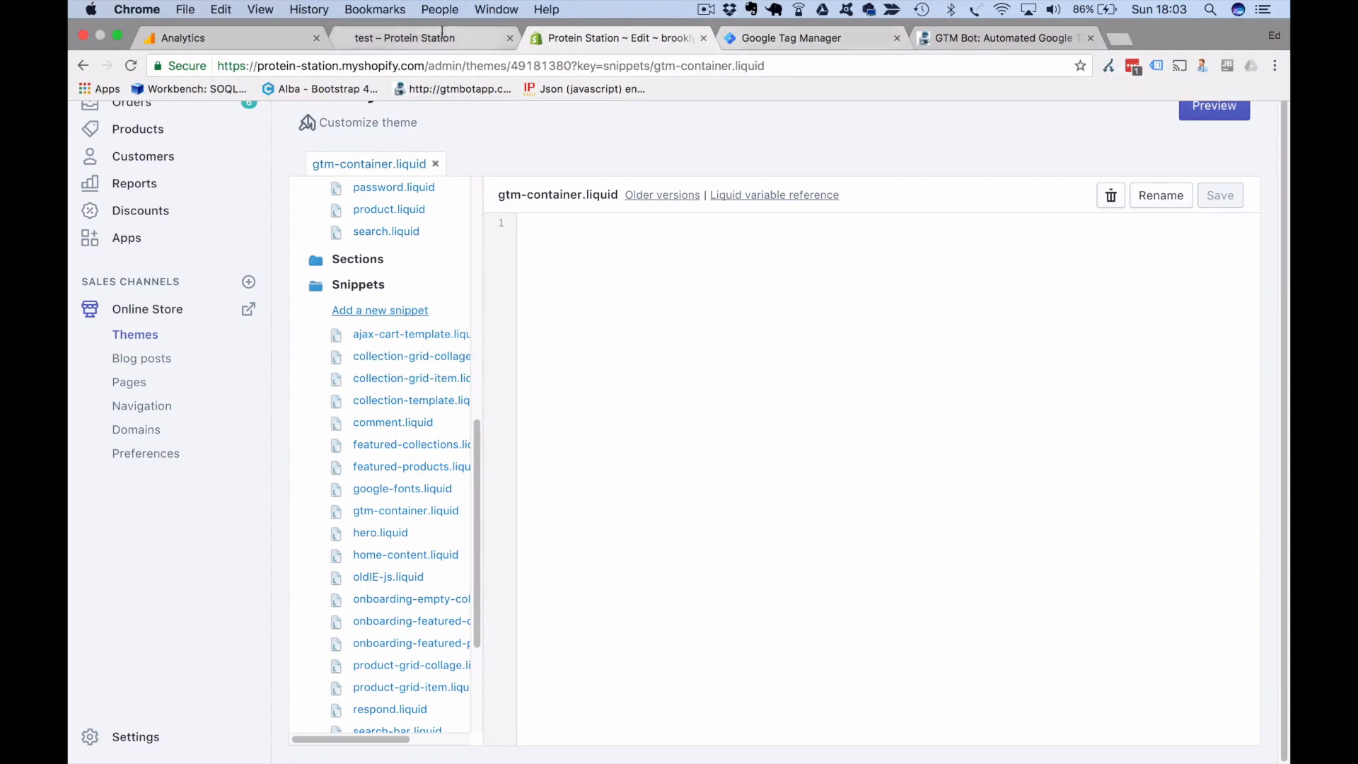
pyautogui.click(761, 37)
pyautogui.tripleClick(525, 221)
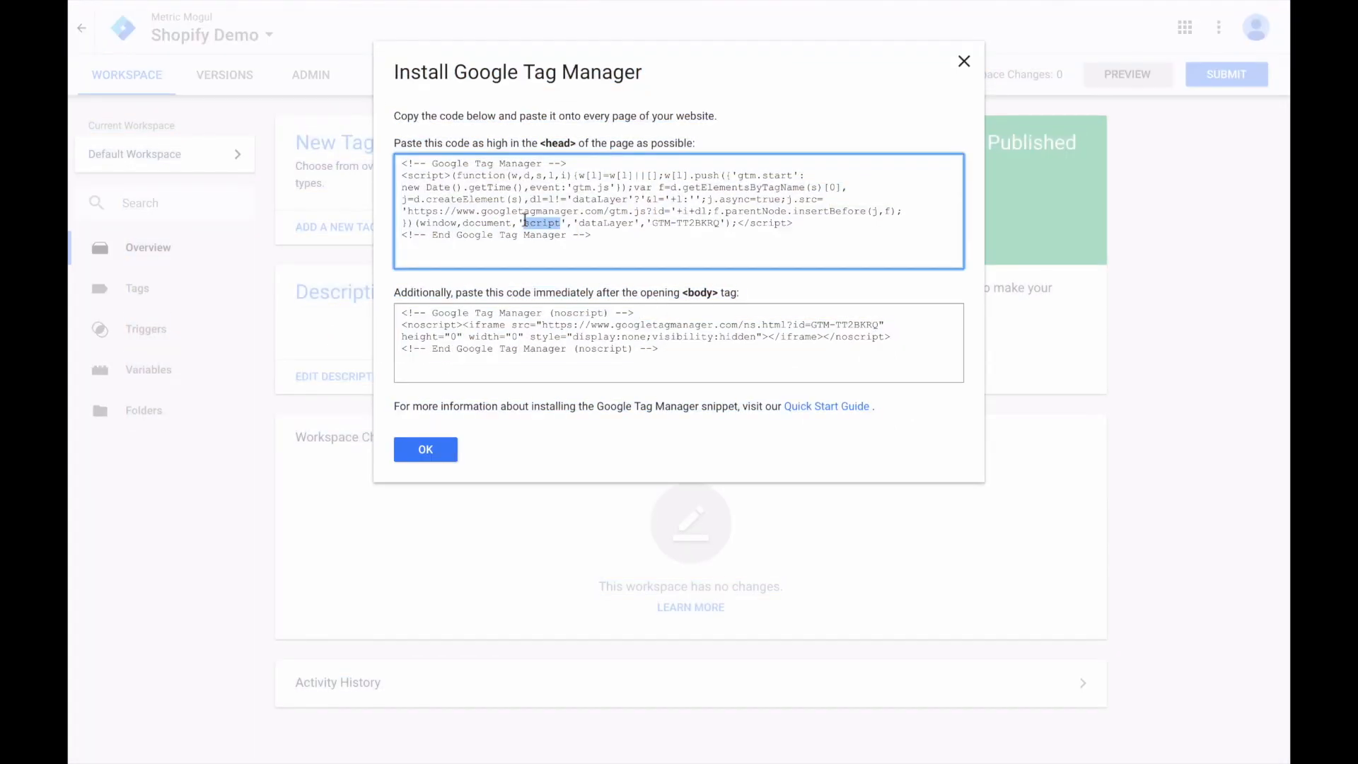
pyautogui.press('super+a')
pyautogui.press('super+c')
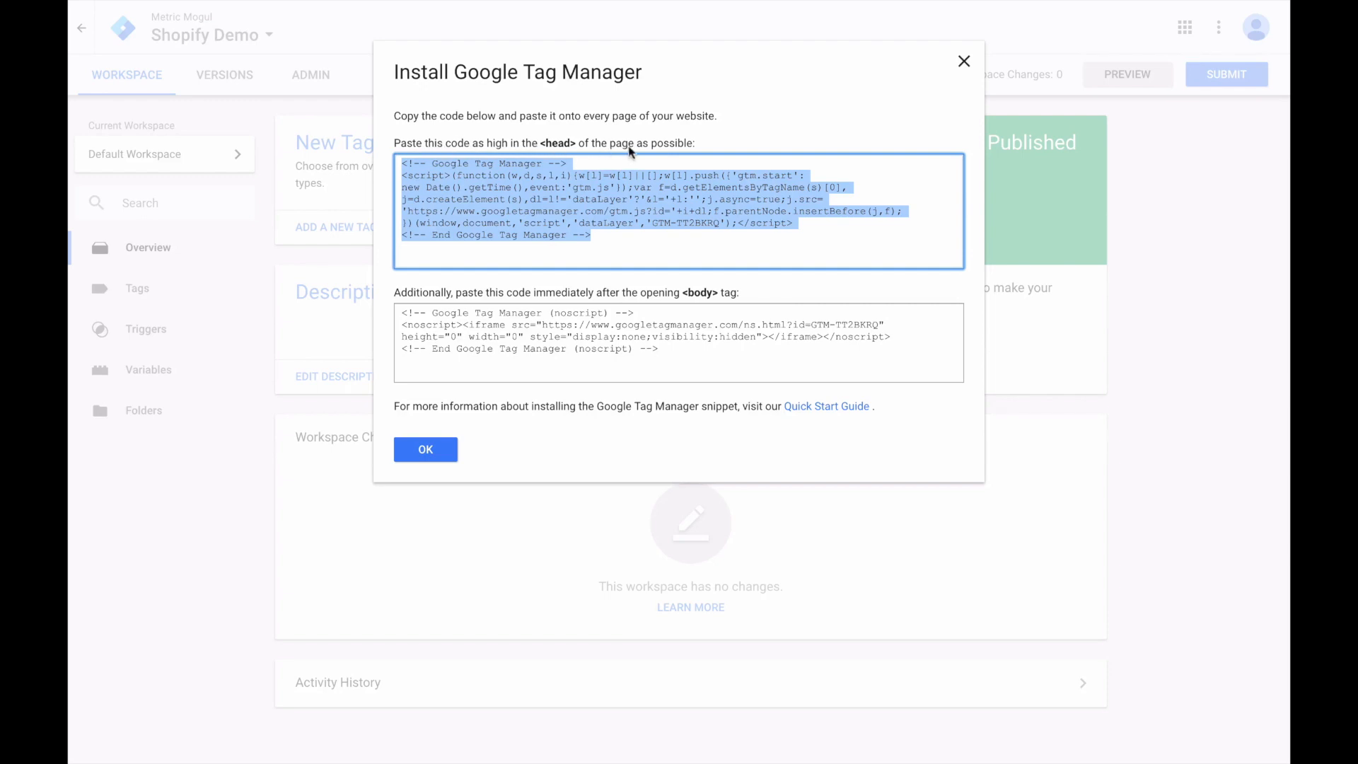
# Back in Shopify, paste the copied Tag Manager code into gtm-container.liquid and save the snippet
pyautogui.moveTo(563, 2)
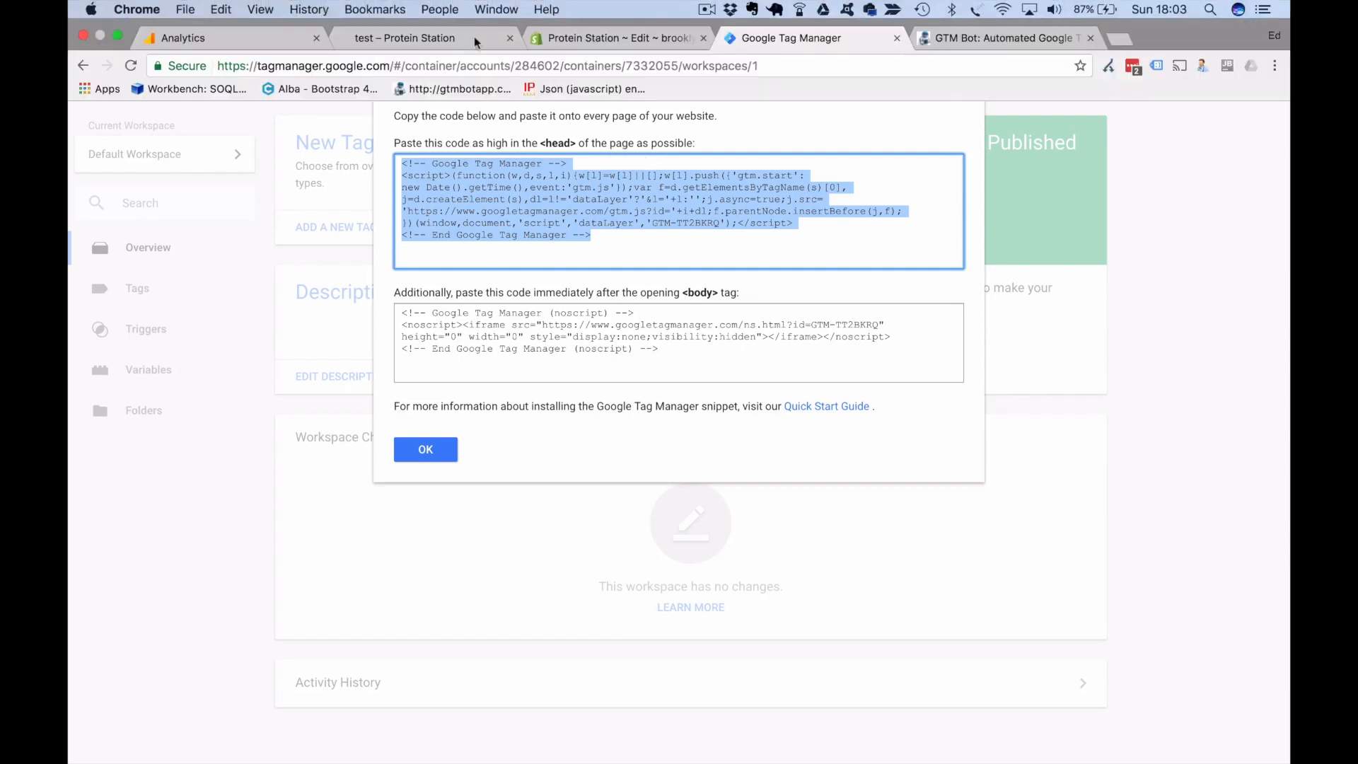
pyautogui.click(677, 39)
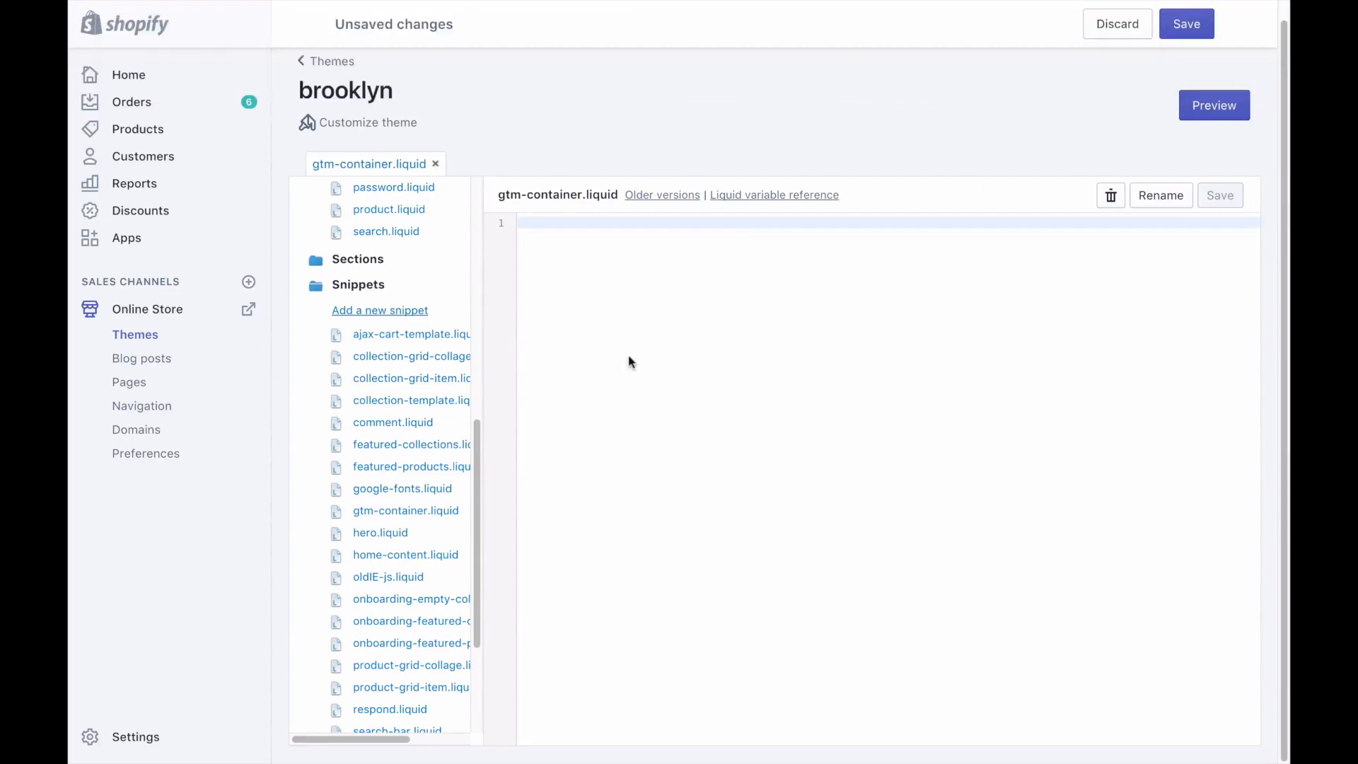
pyautogui.press('super+v')
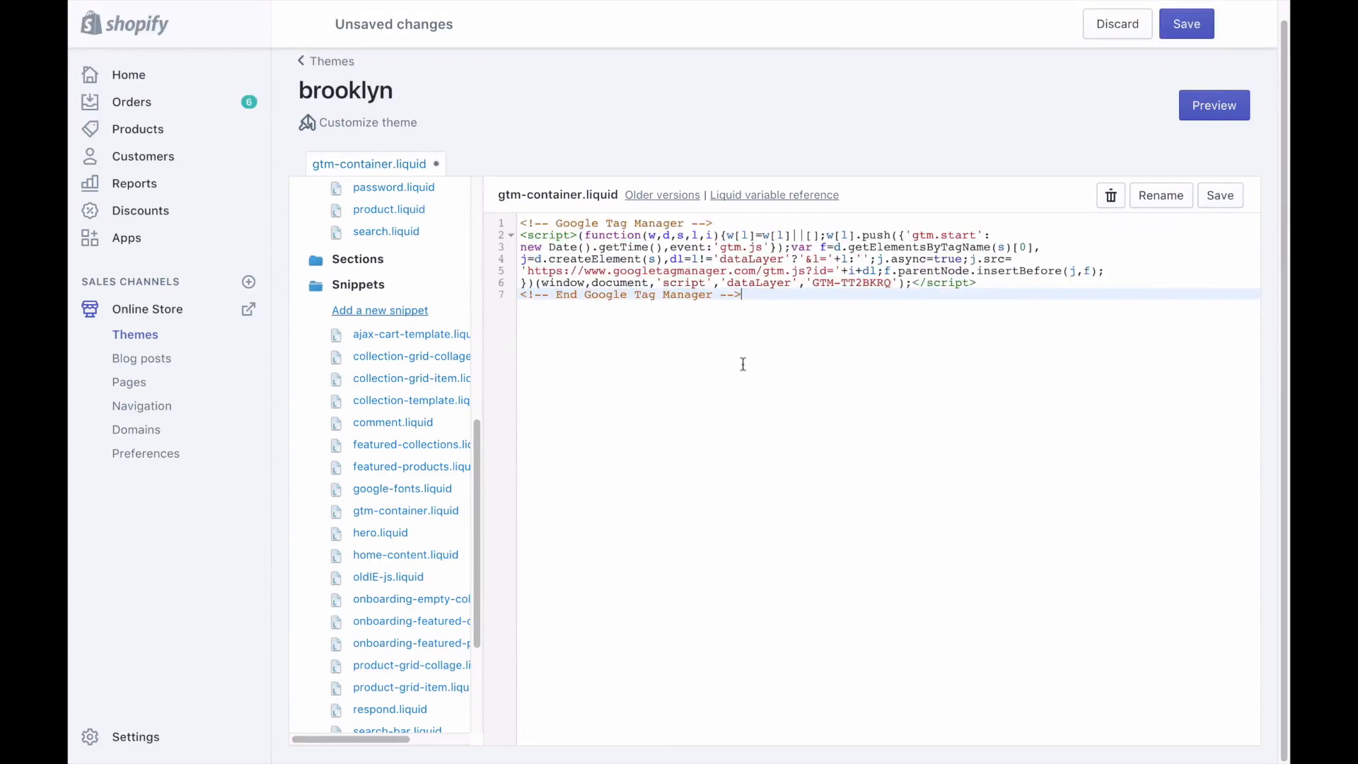
pyautogui.click(1218, 203)
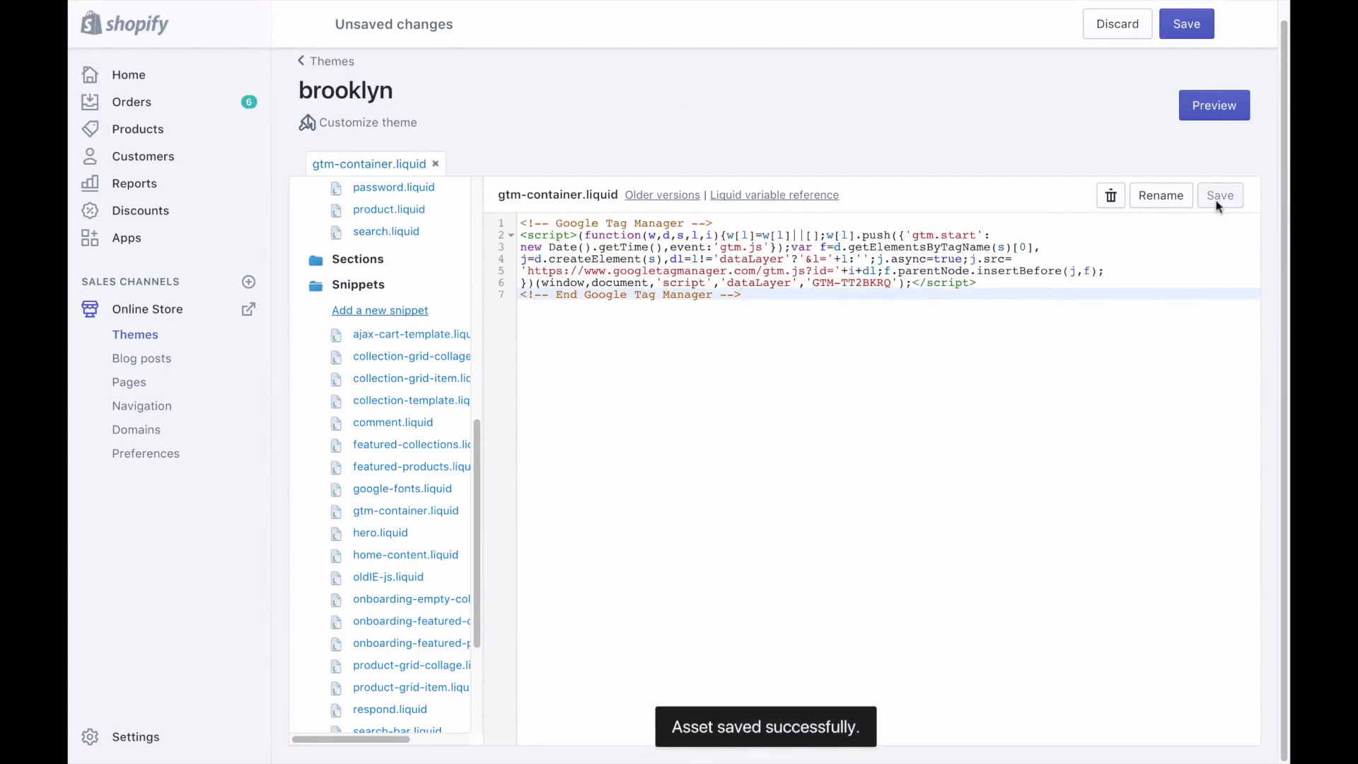
# In the theme.liquid layout, add the line {% include 'gtm-container' %} just before the closing head tag
pyautogui.scroll(8, 440, 325)
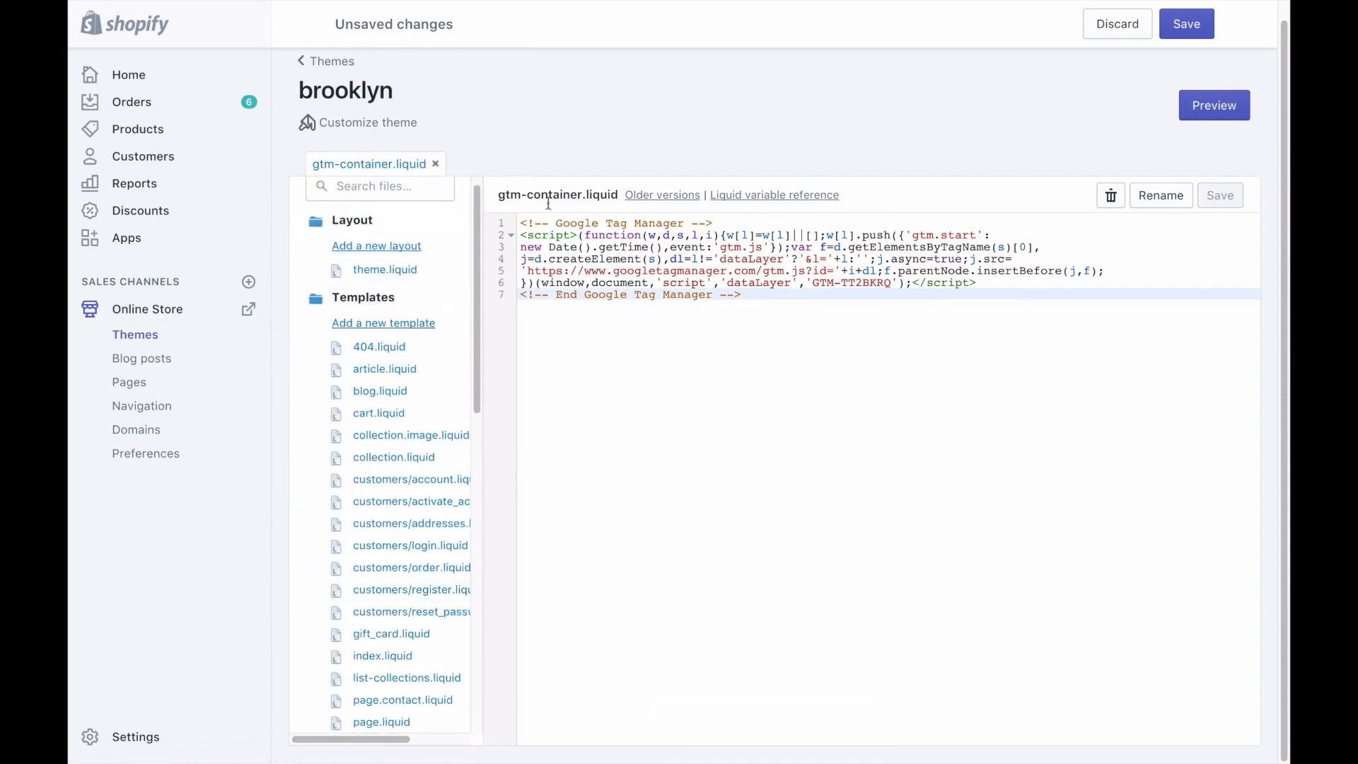
pyautogui.click(385, 270)
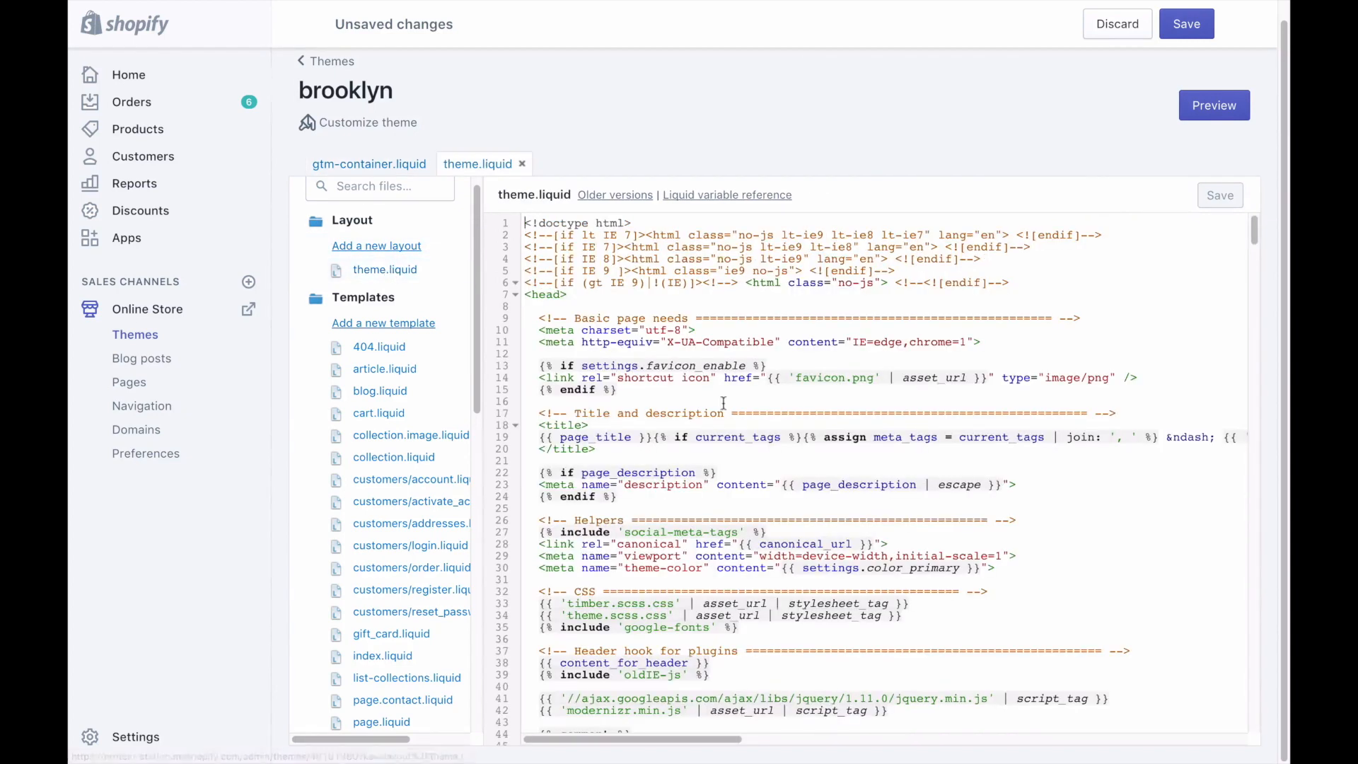
pyautogui.scroll(-10, 723, 402)
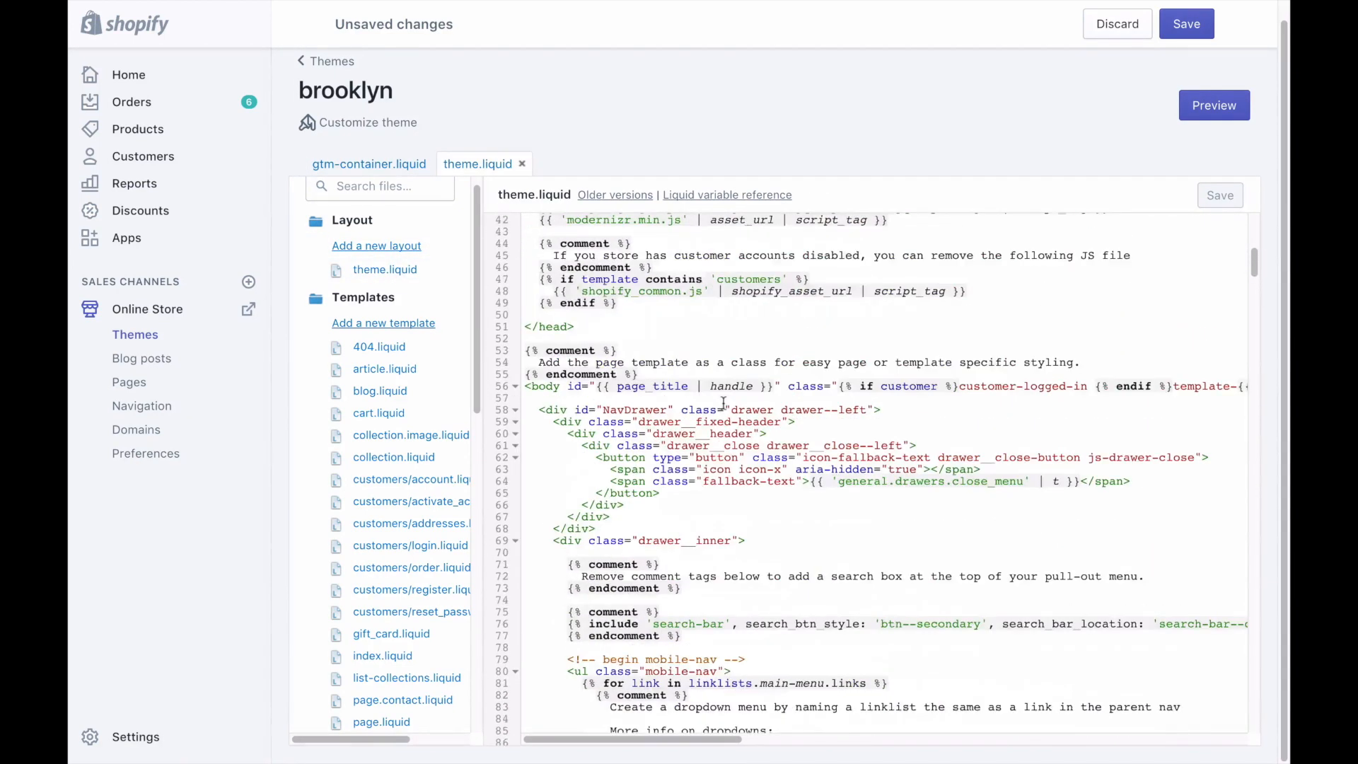
pyautogui.scroll(3, 724, 402)
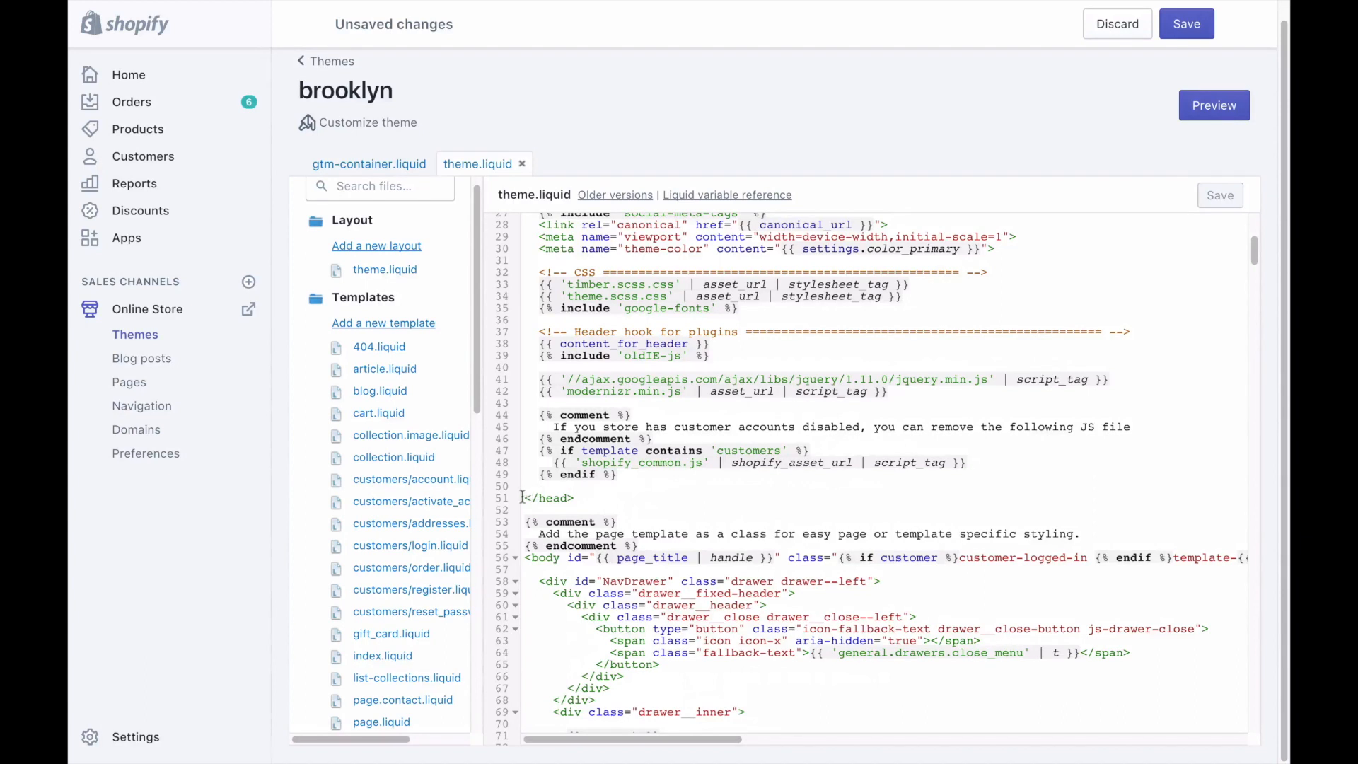
pyautogui.moveTo(522, 497); pyautogui.dragTo(572, 498)
pyautogui.click(639, 476)
pyautogui.press('Return')
pyautogui.press('Return')
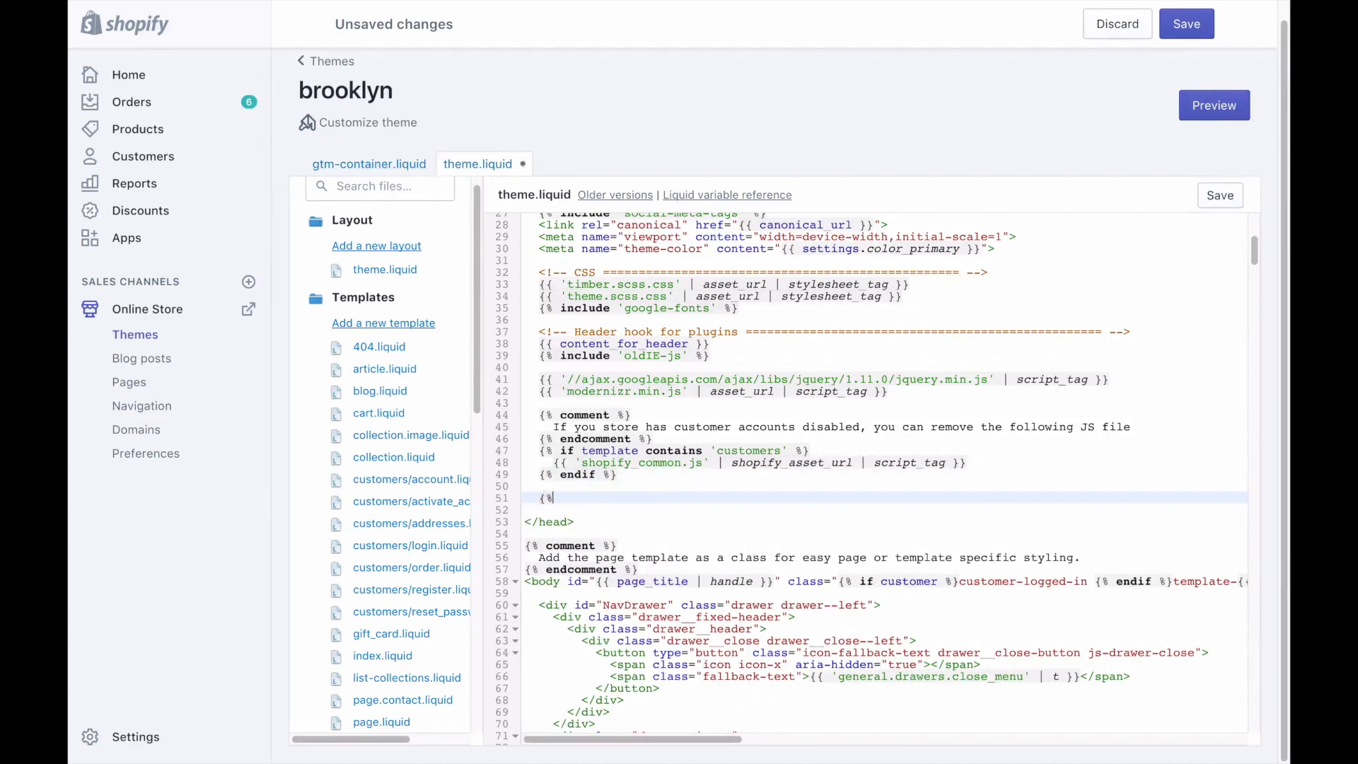
pyautogui.write("{% include 'gtm-container")
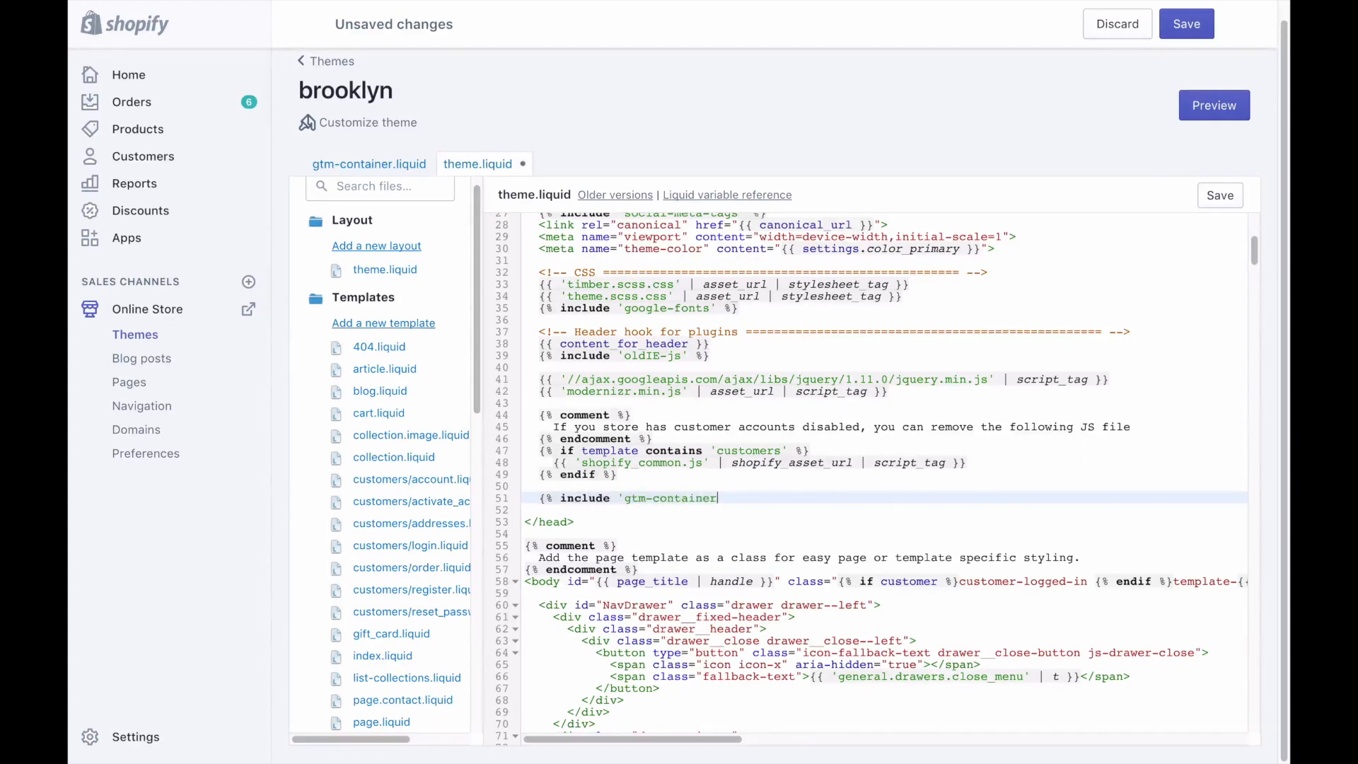
pyautogui.write("' %}")
pyautogui.click(774, 448)
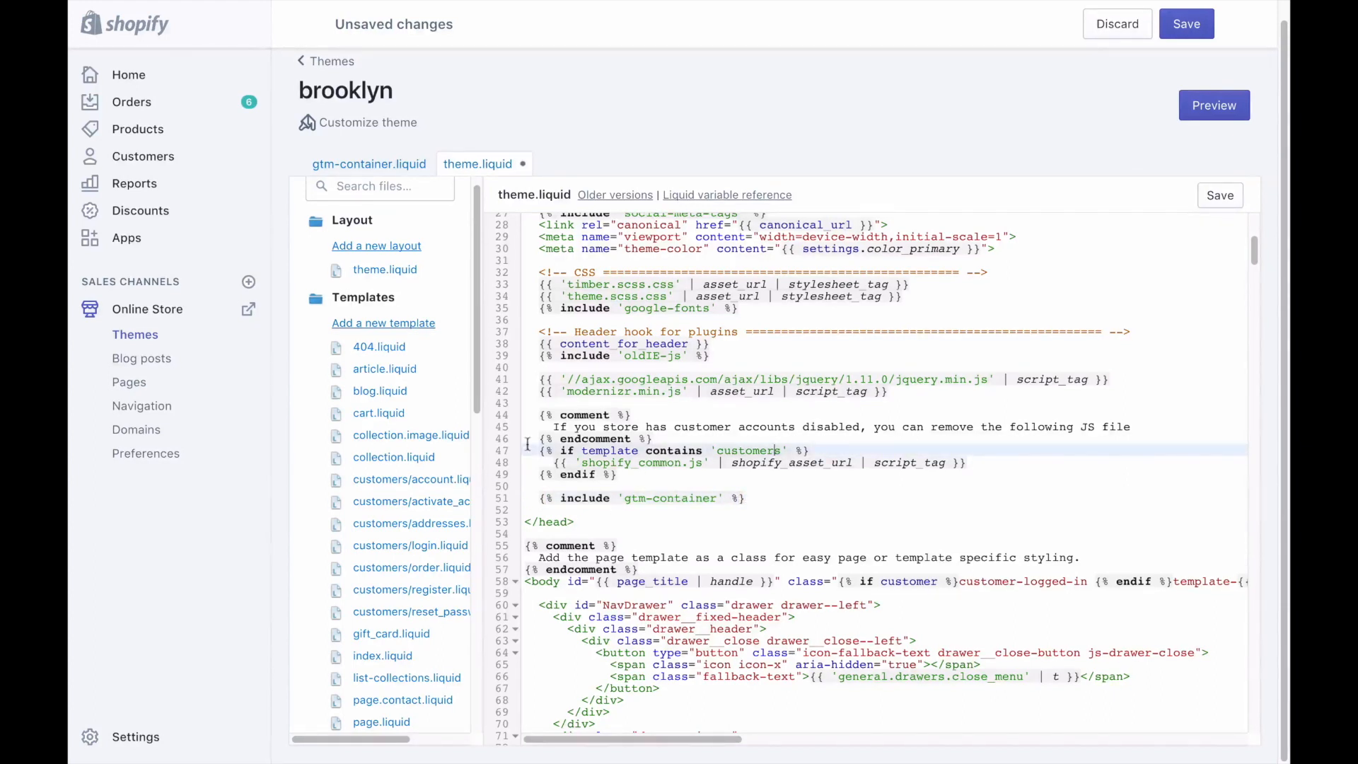
# Save the edited theme.liquid file and open a preview of the Brooklyn theme
pyautogui.scroll(-15, 396, 470)
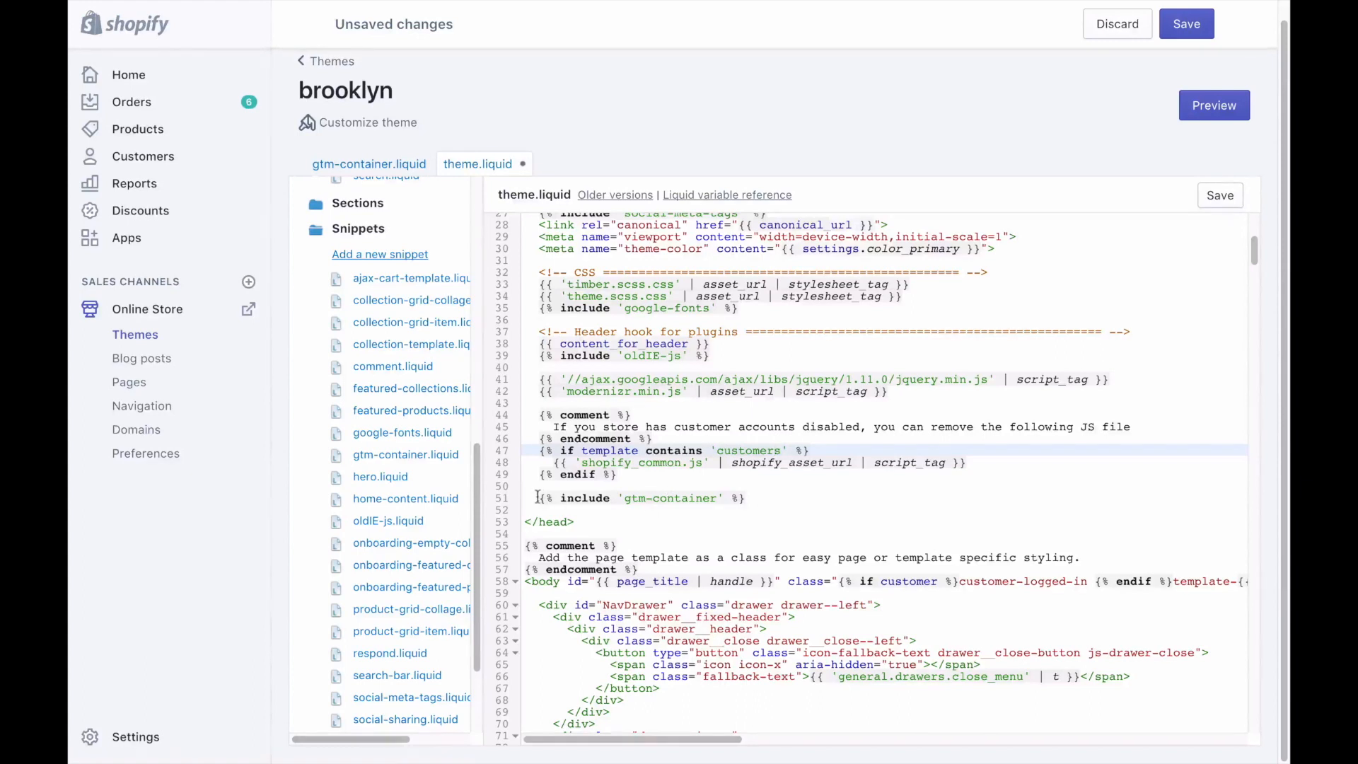
pyautogui.moveTo(540, 498); pyautogui.dragTo(760, 500)
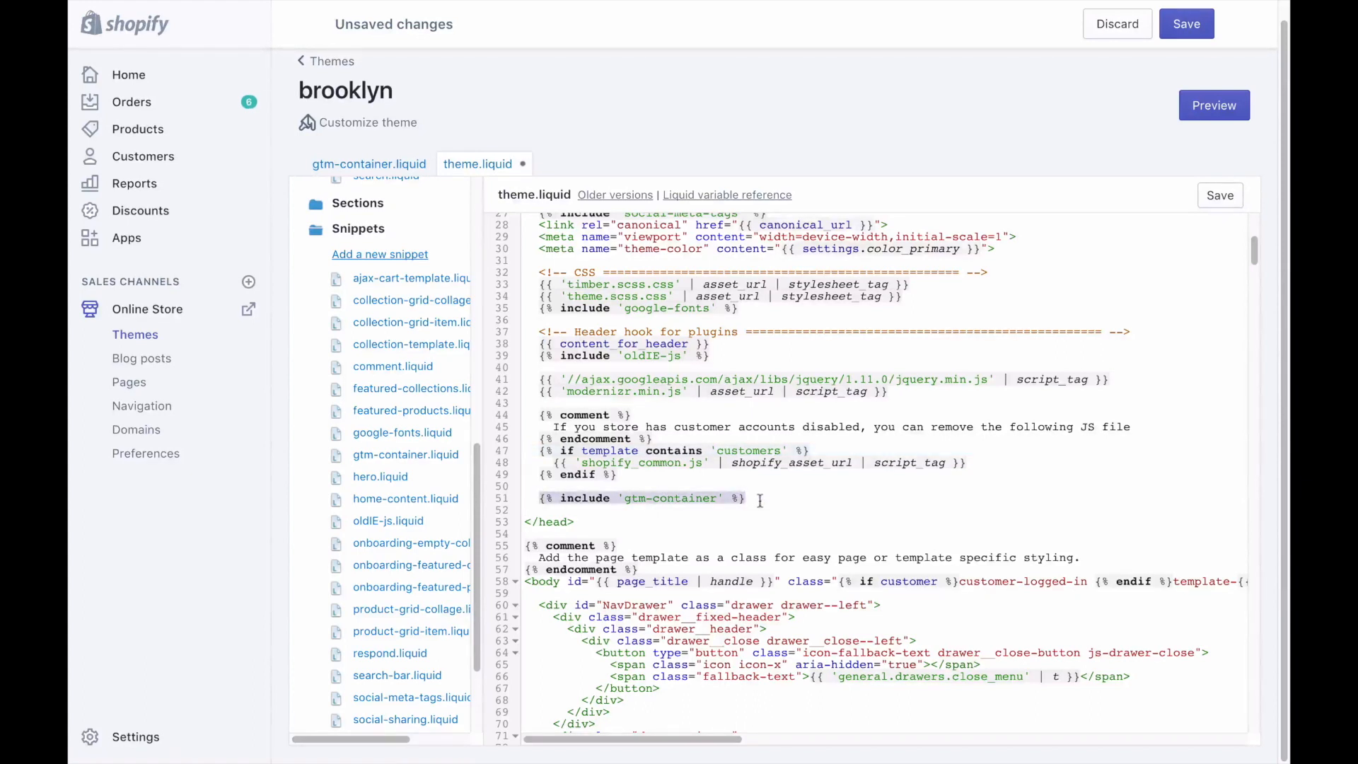
pyautogui.click(1222, 201)
pyautogui.click(1222, 108)
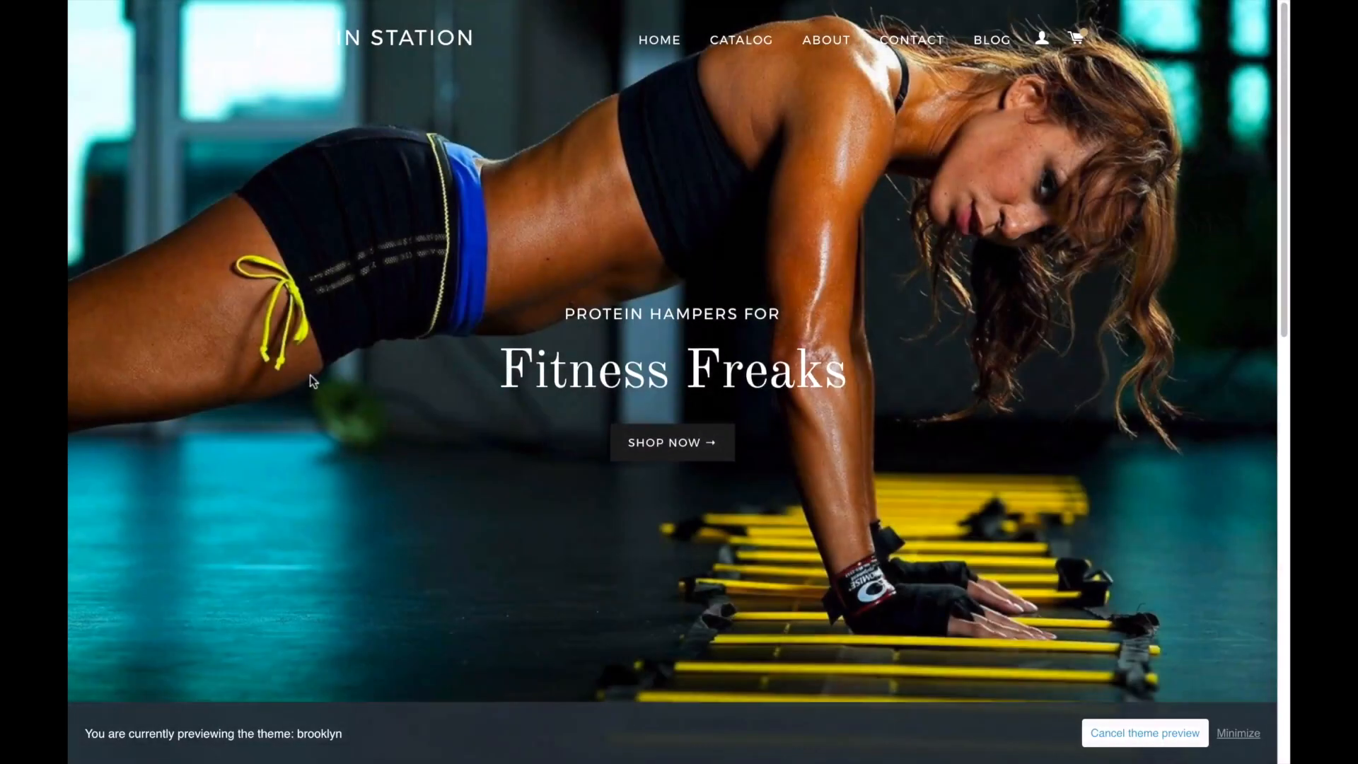
# View the previewed store's page source, search it for "gtm" and examine the Google Tag Manager block in the head
pyautogui.rightClick(310, 375)
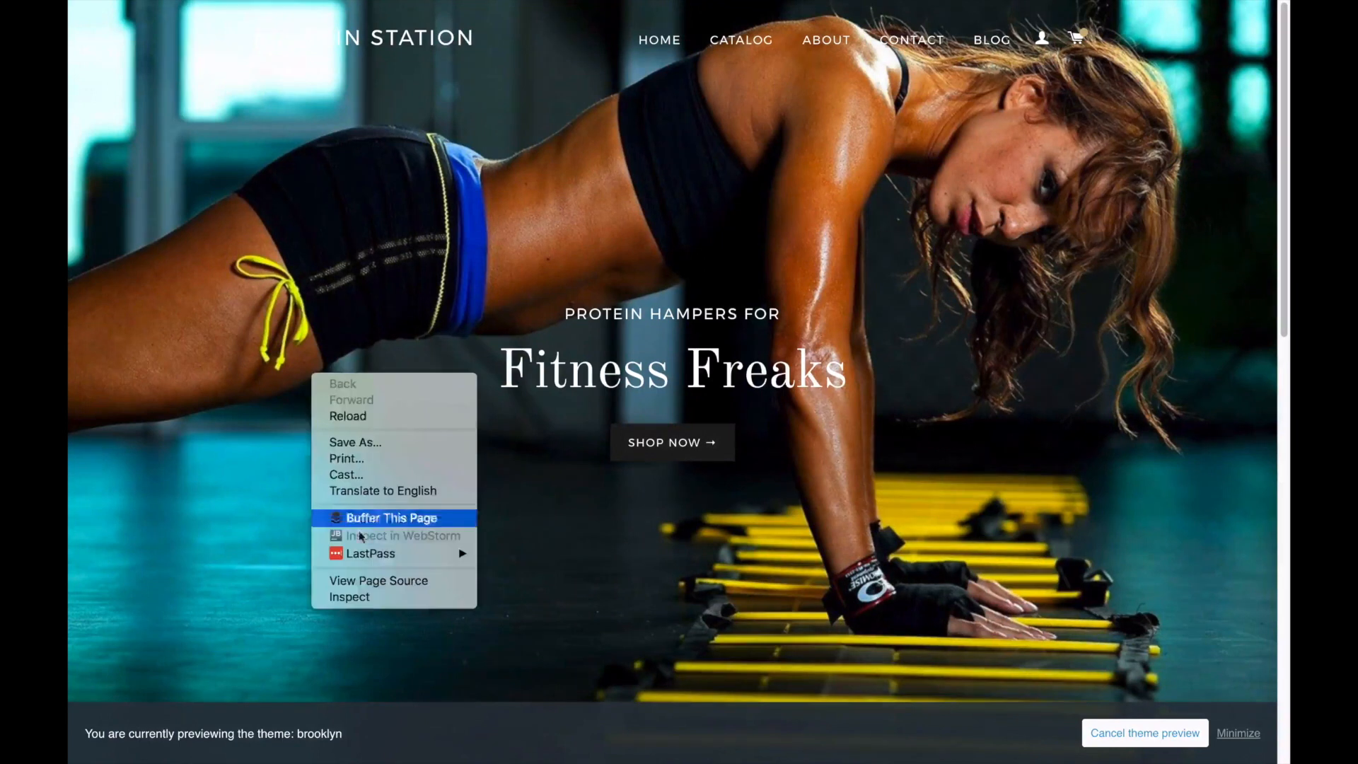
pyautogui.click(368, 582)
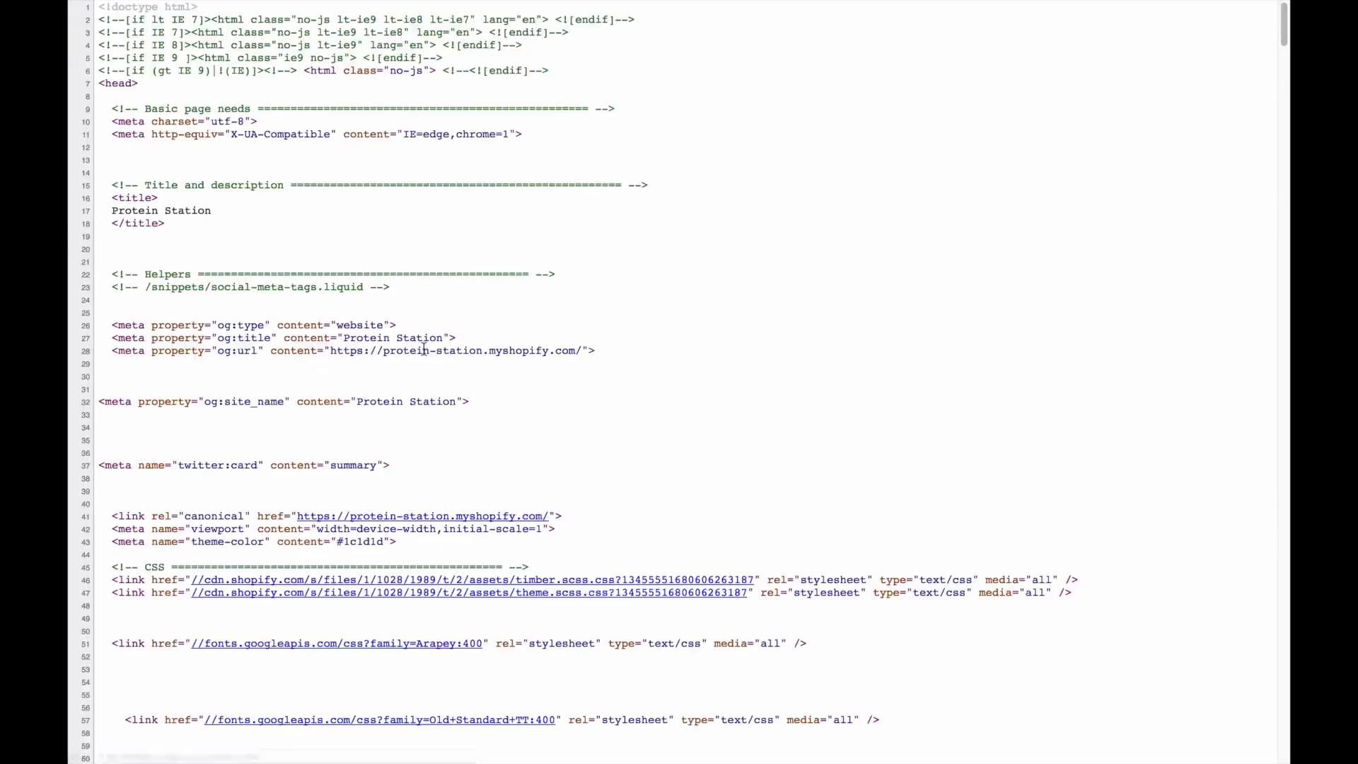
pyautogui.press('super+f')
pyautogui.write('gtm')
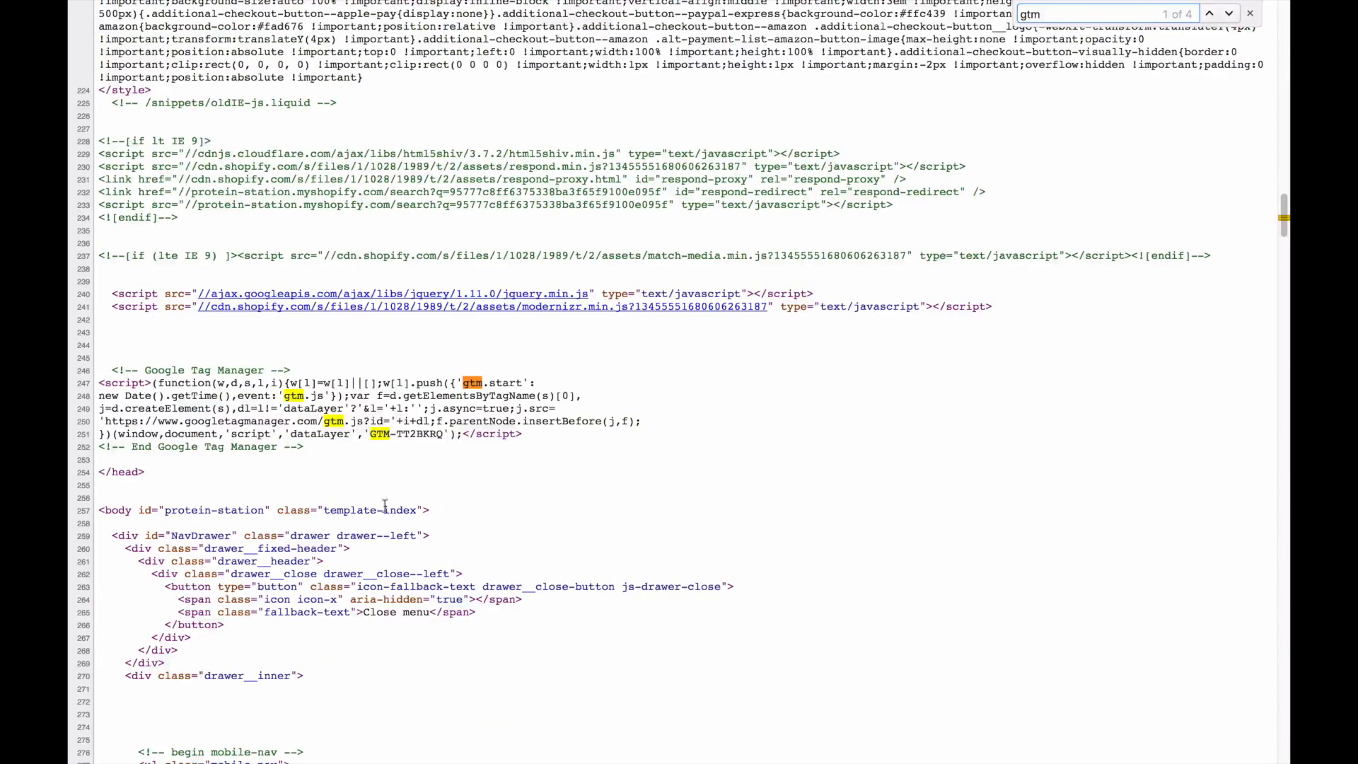
pyautogui.scroll(-1, 385, 505)
pyautogui.click(315, 430)
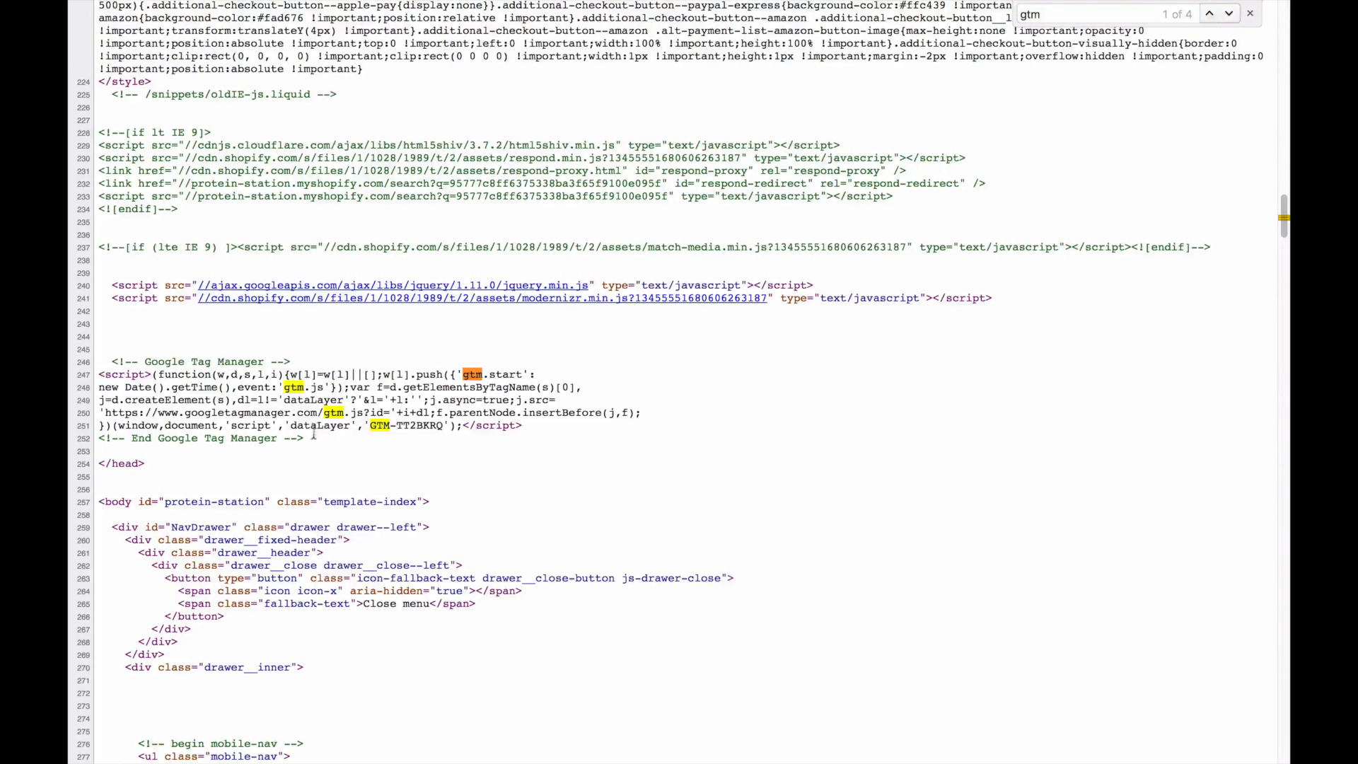
pyautogui.moveTo(314, 435); pyautogui.dragTo(77, 363)
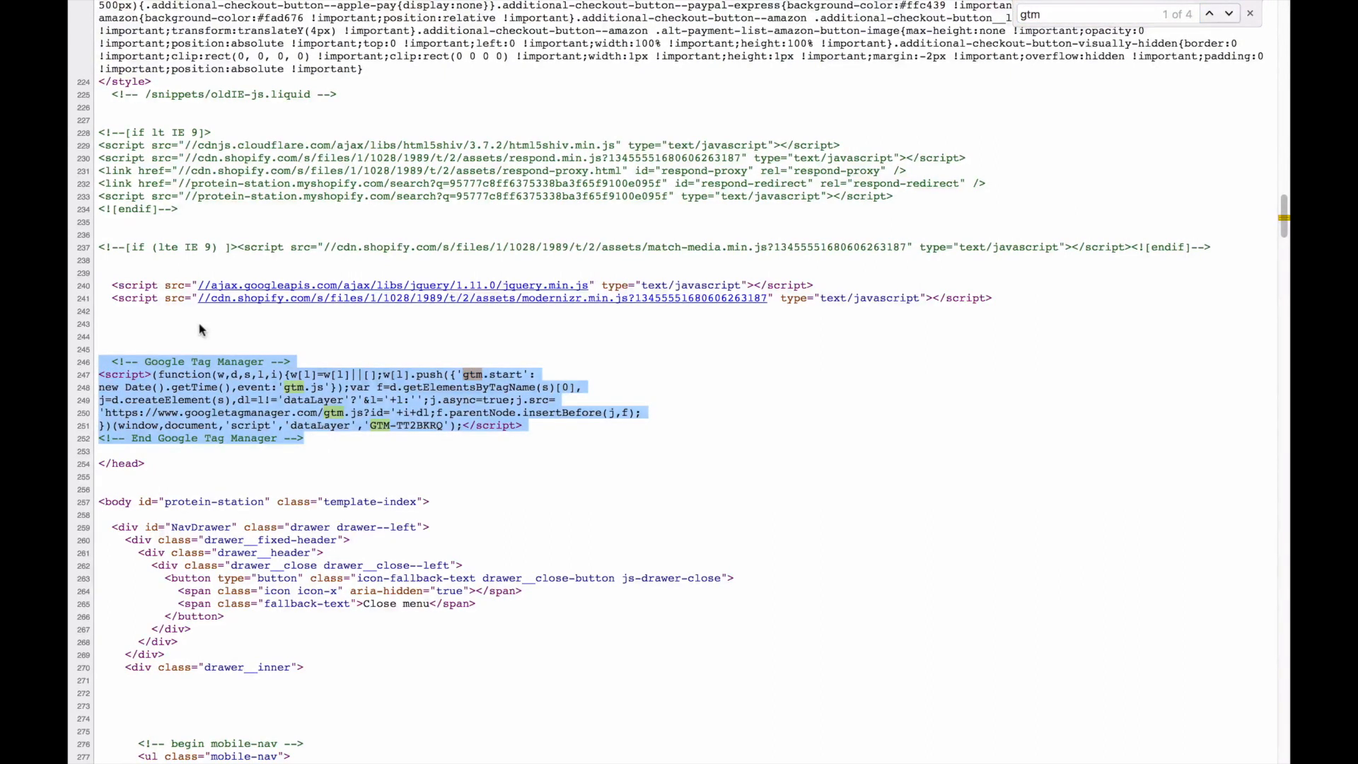
pyautogui.moveTo(607, 3)
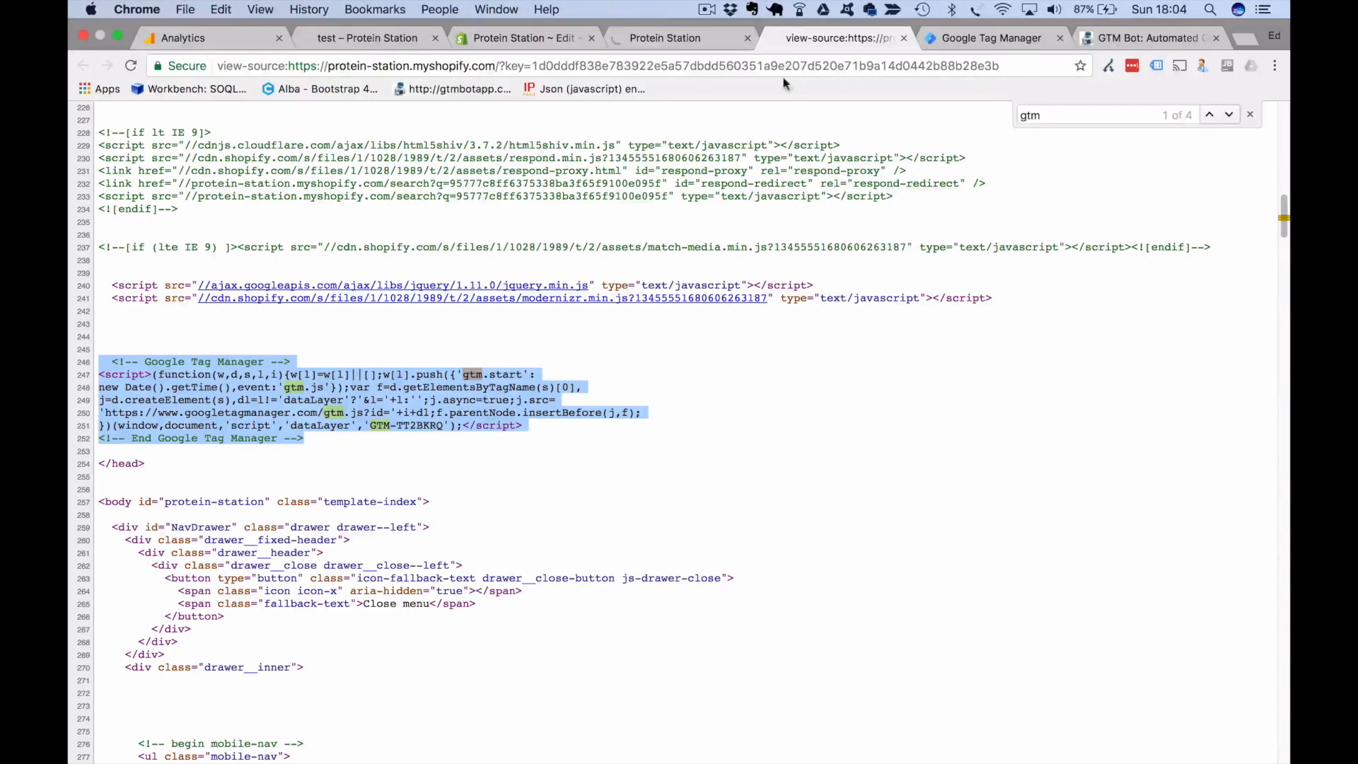
# Close the source view and publish the Shopify Demo container in Google Tag Manager to Live, leaving the version name and description empty
pyautogui.click(903, 38)
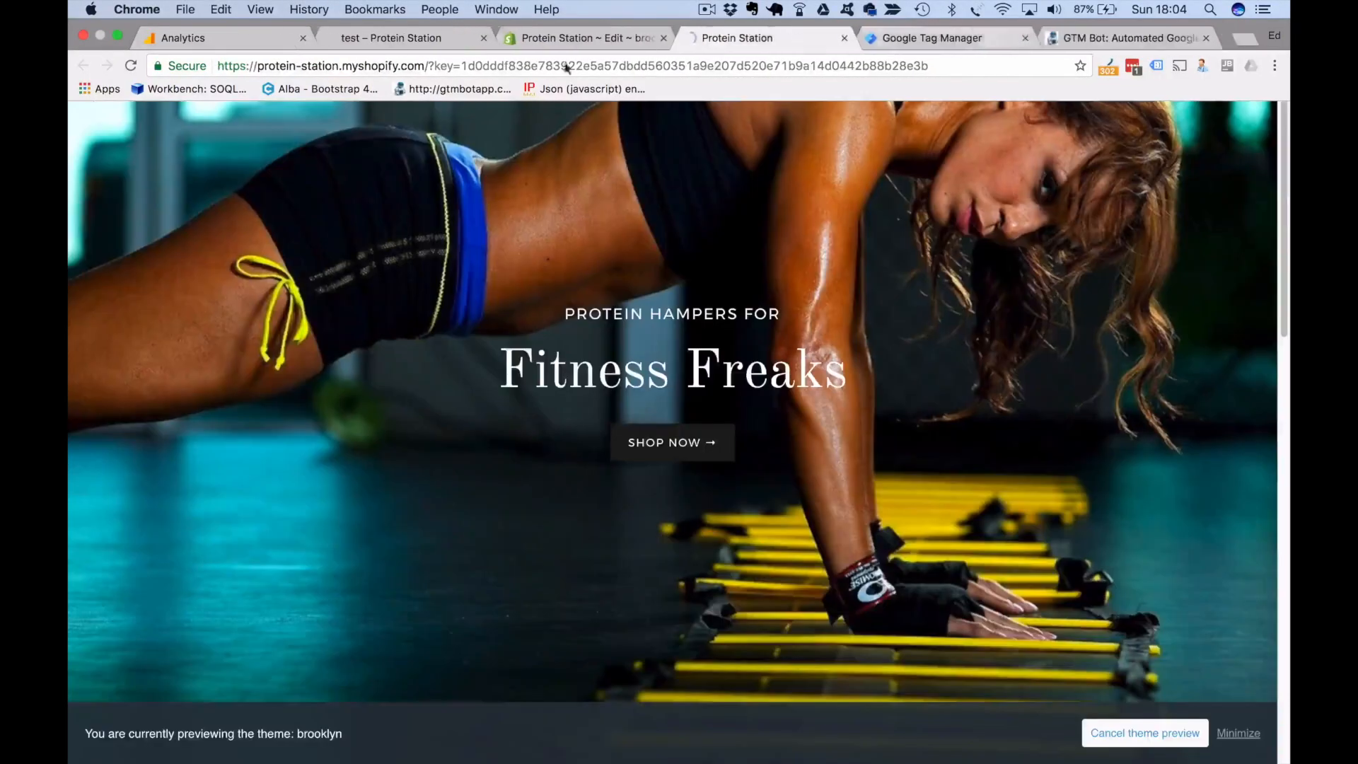
pyautogui.click(932, 39)
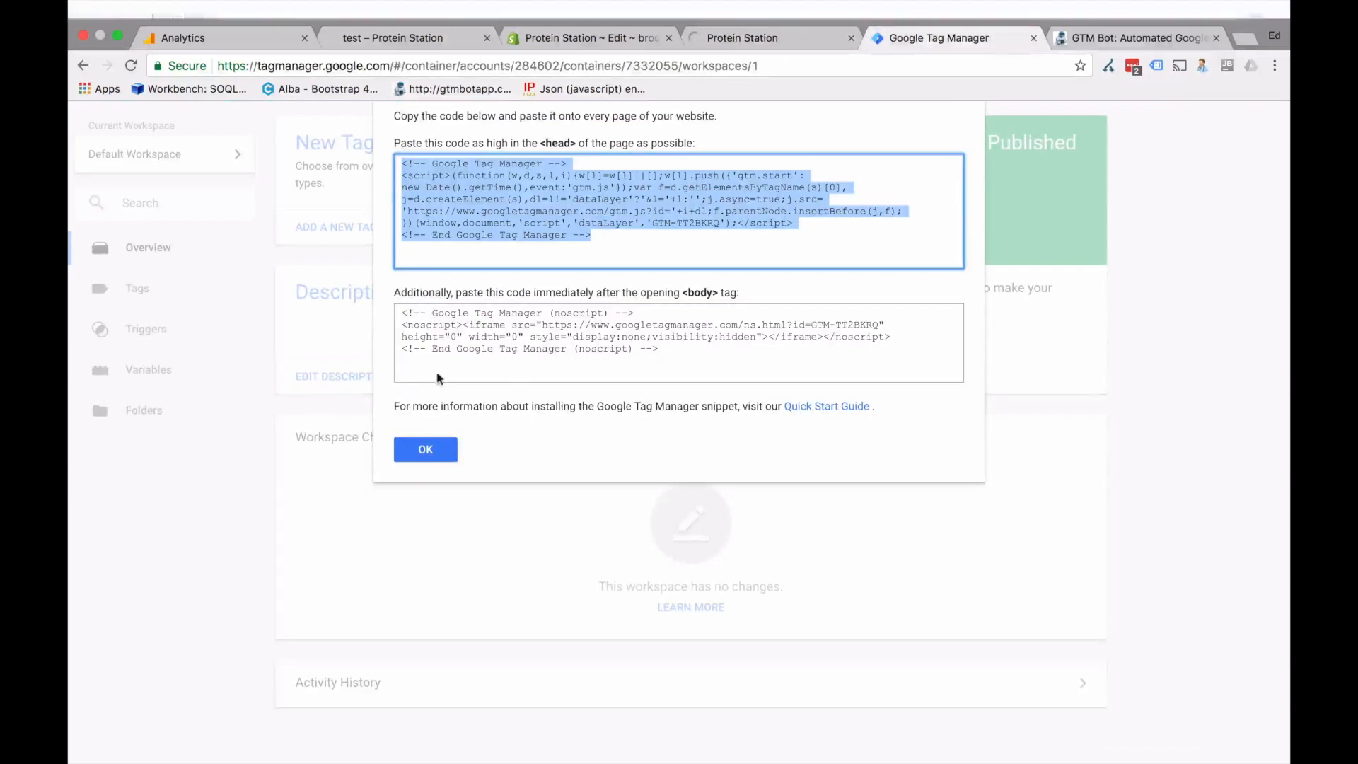
pyautogui.click(425, 449)
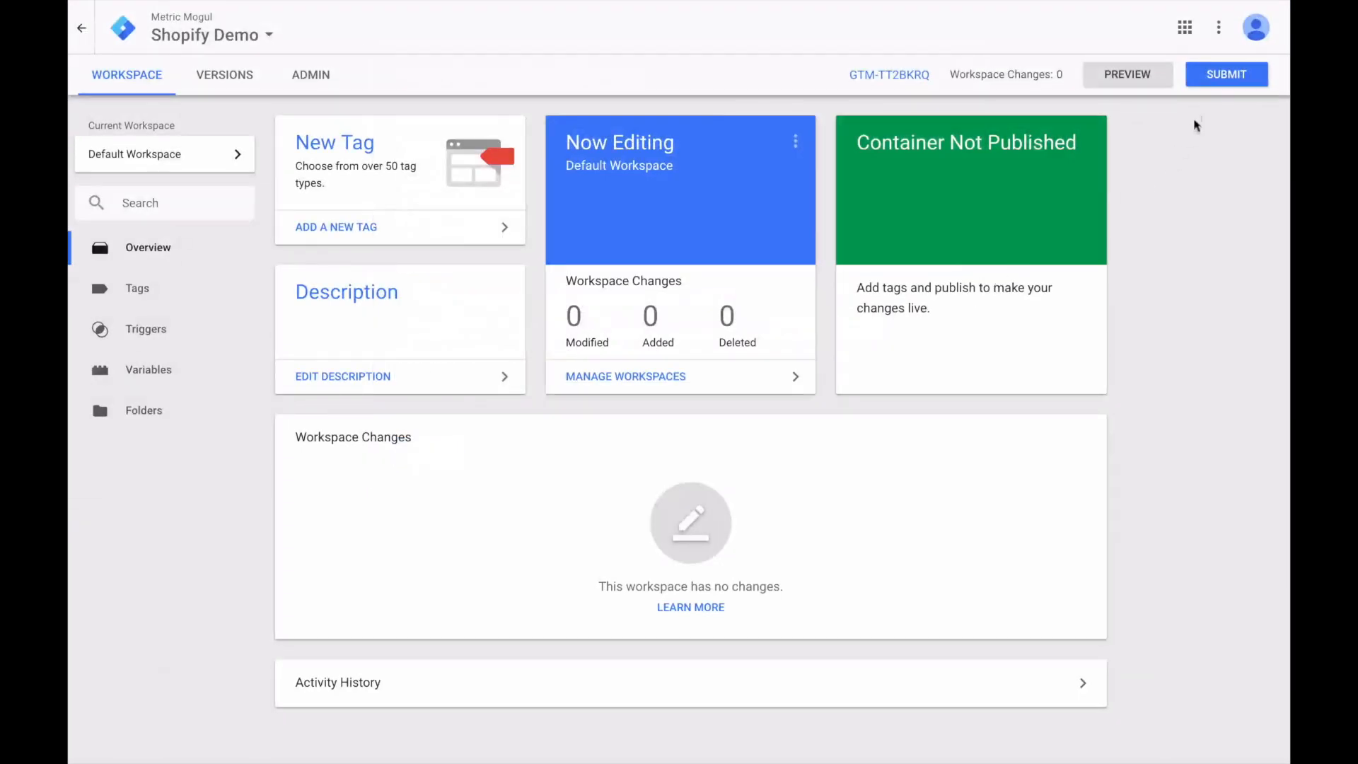
pyautogui.click(1226, 76)
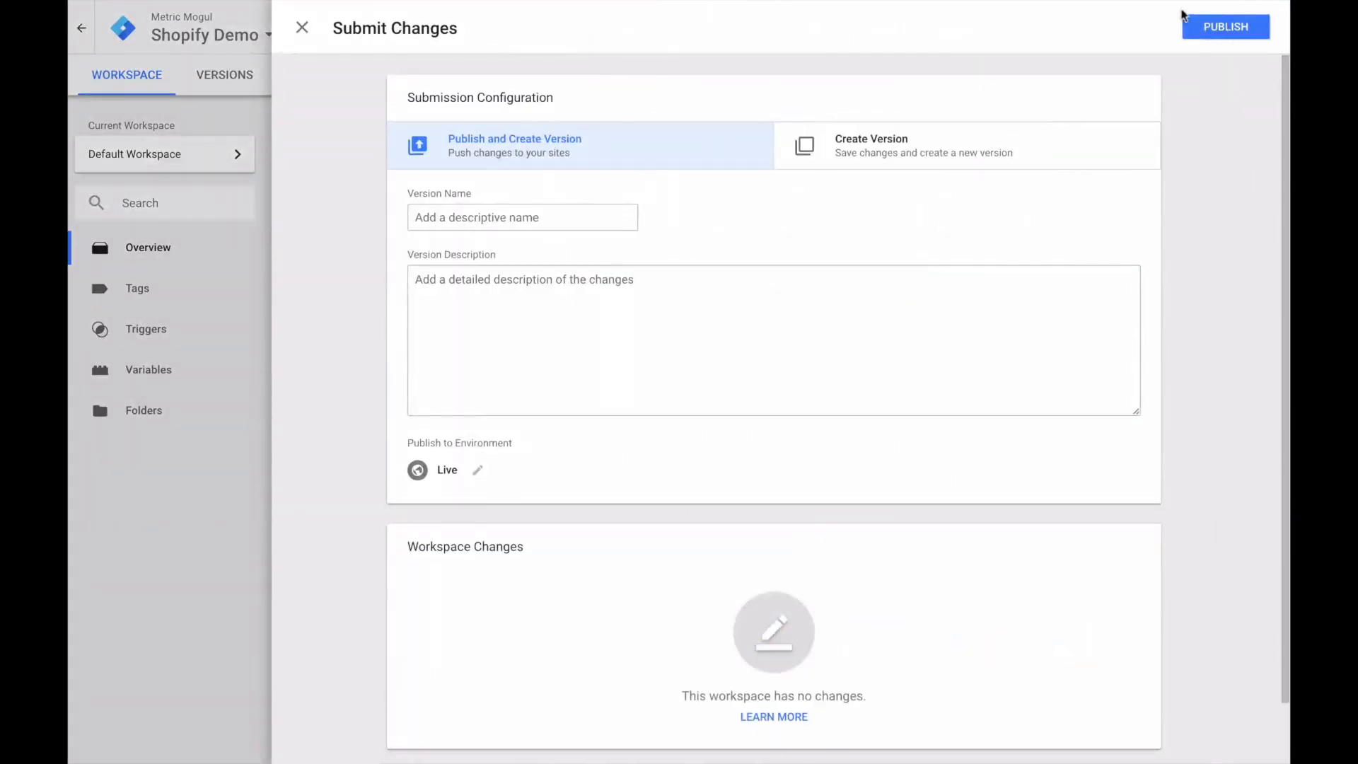
pyautogui.click(1204, 28)
pyautogui.click(478, 423)
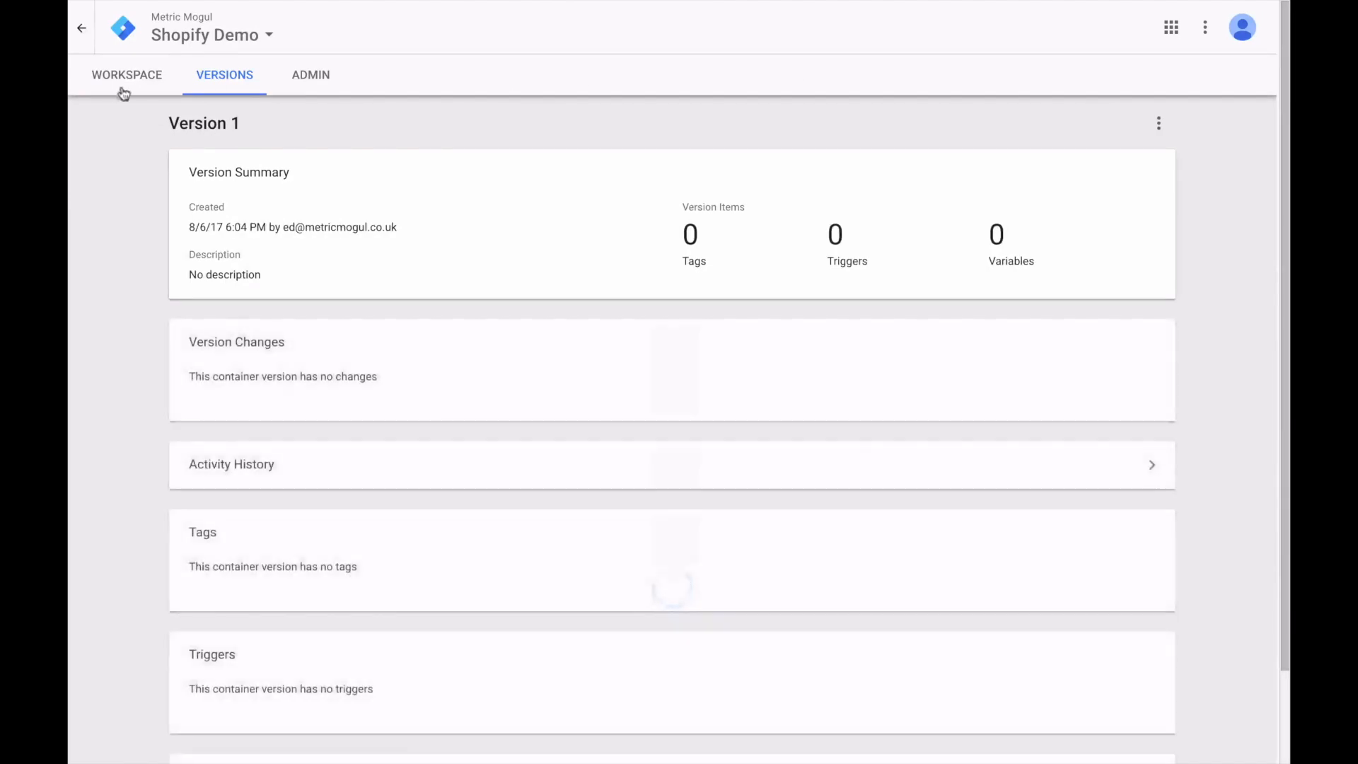
# Turn on preview mode for the container's Default Workspace and reload the Protein Station storefront
pyautogui.click(124, 92)
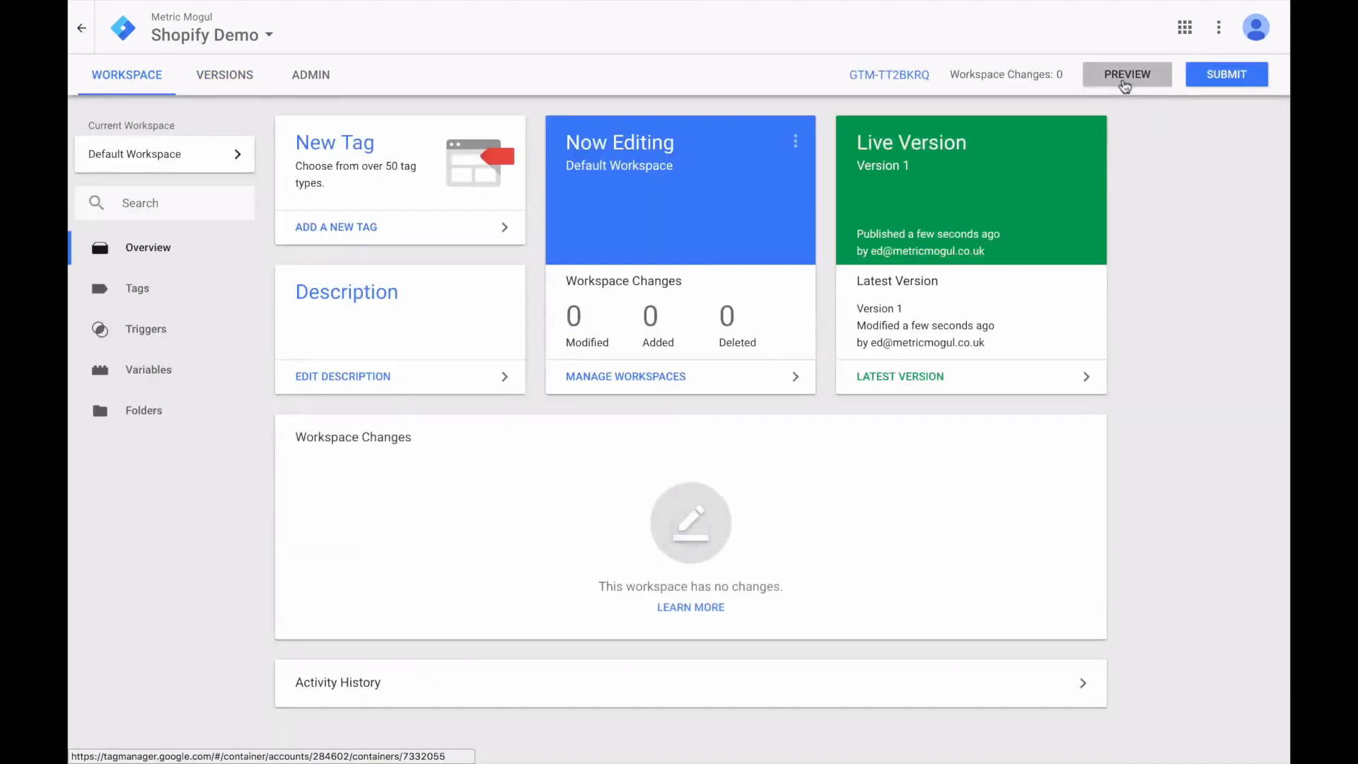
pyautogui.click(1126, 82)
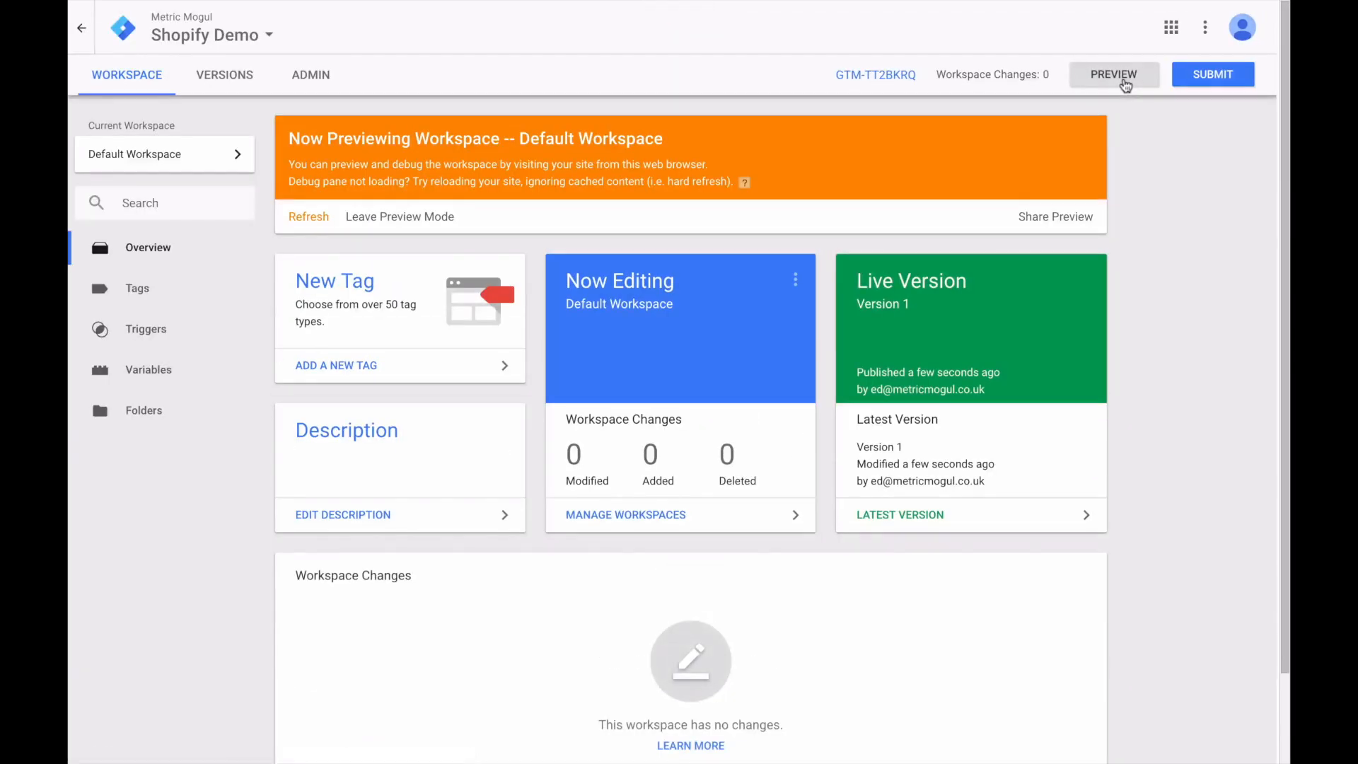
pyautogui.moveTo(738, 4)
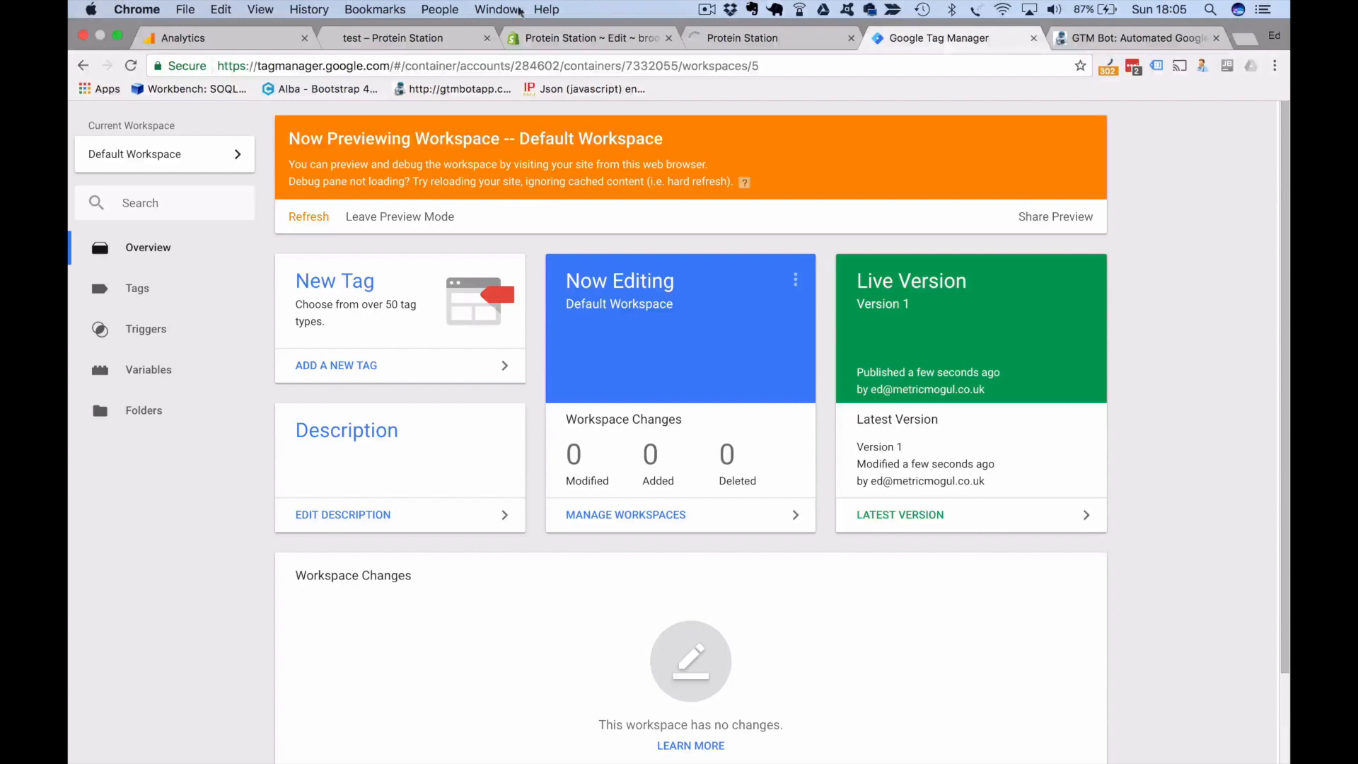
pyautogui.click(745, 32)
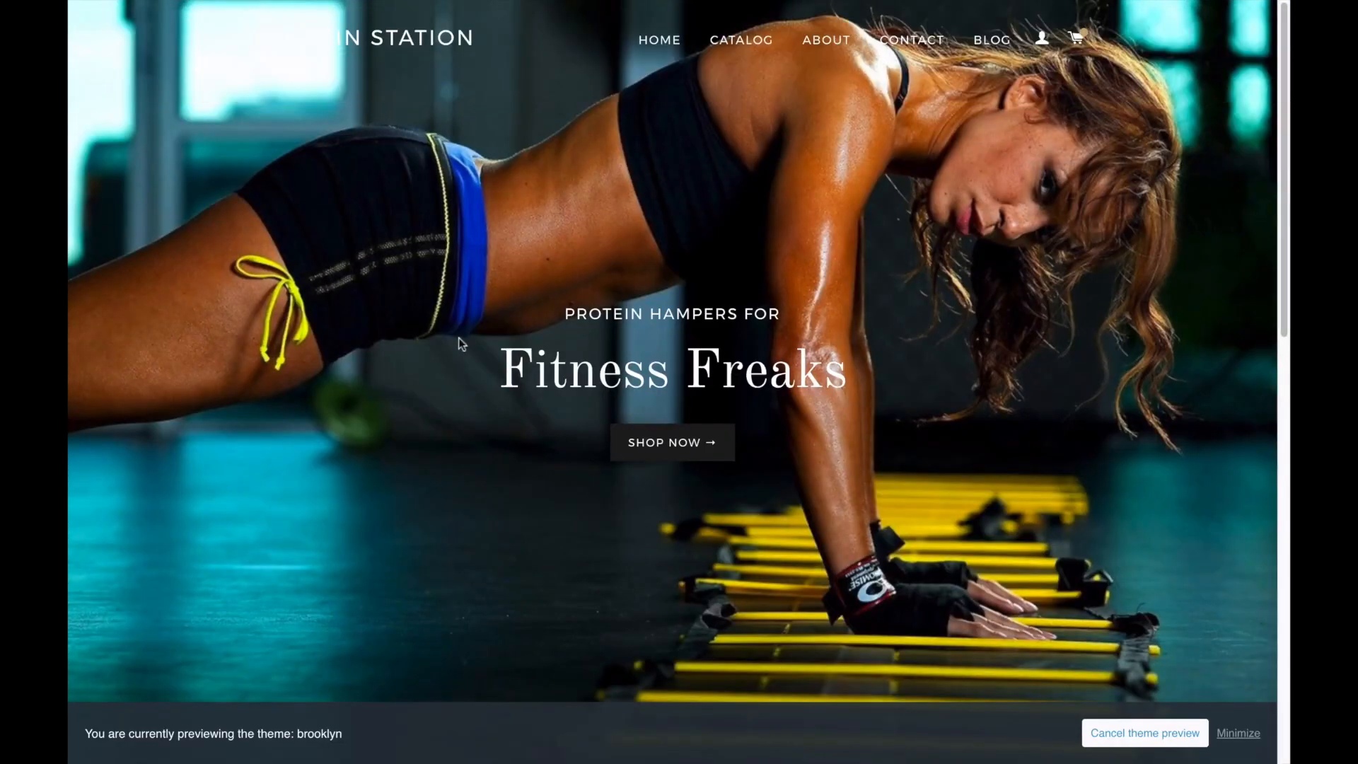
pyautogui.press('super+r')
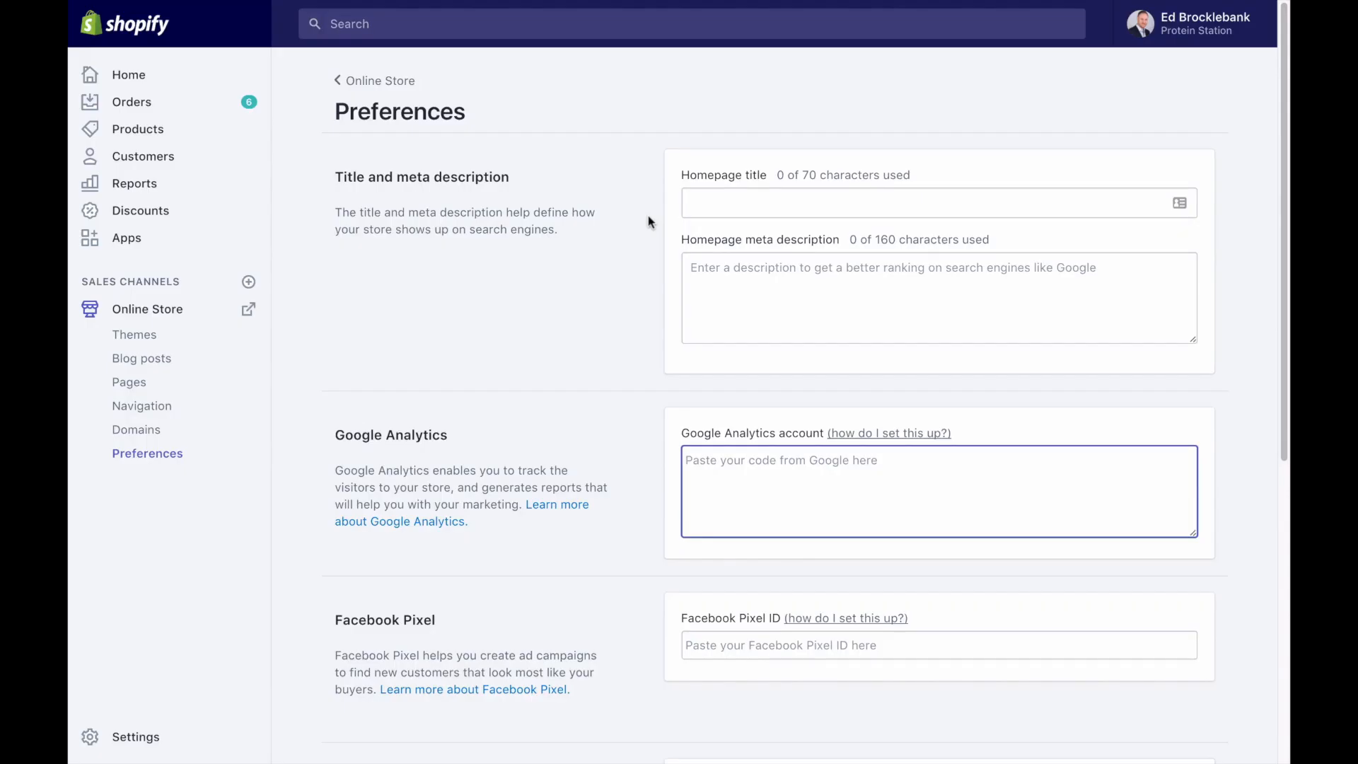
# In Google Analytics, start a new website property under the Metric Mogul account and name it Shopify Demo
pyautogui.moveTo(513, 7)
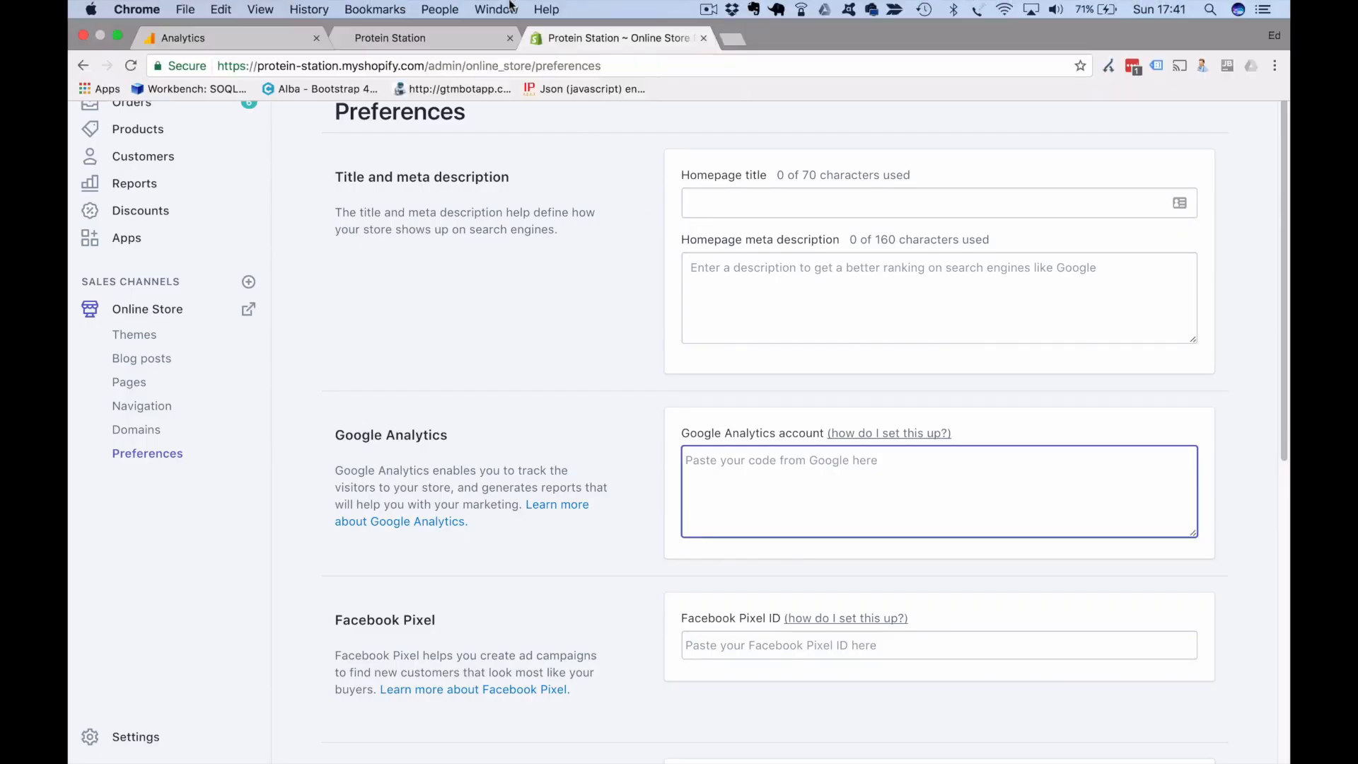
pyautogui.click(241, 44)
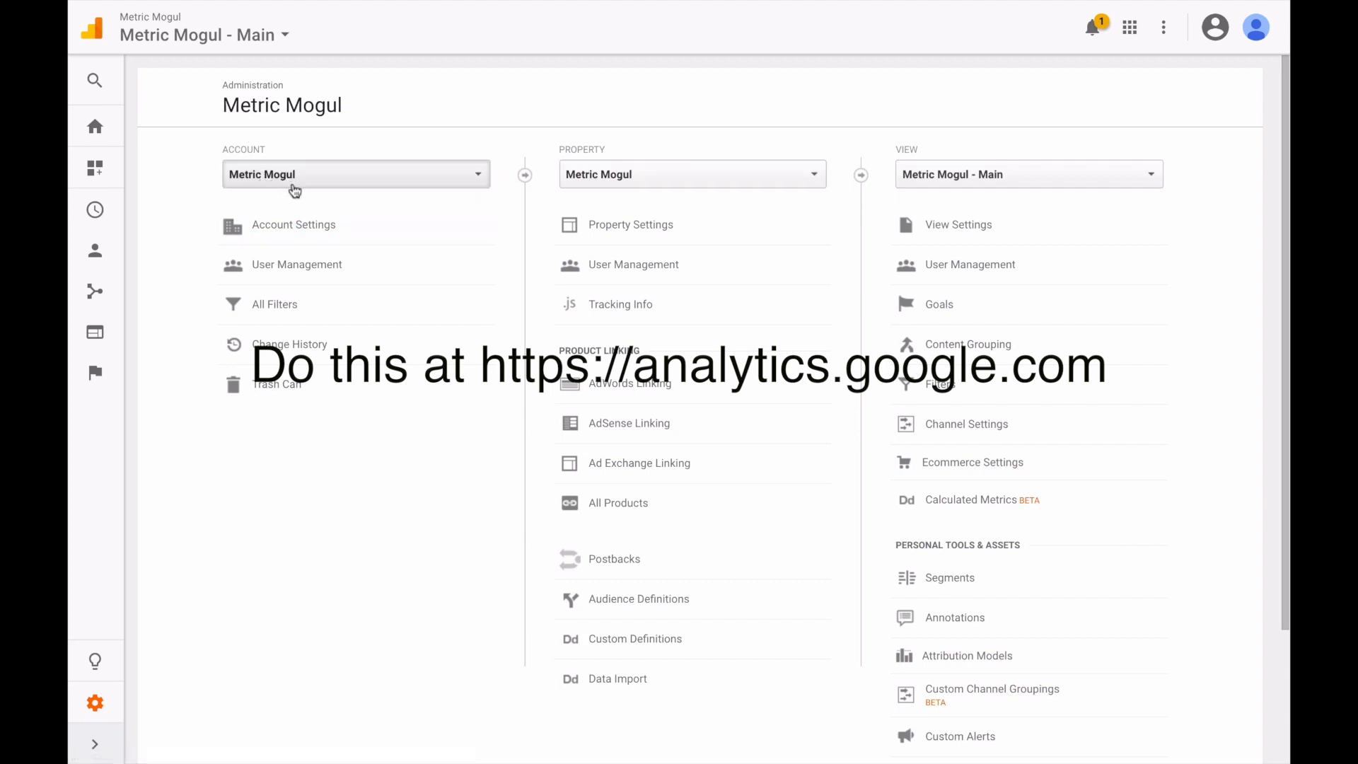
pyautogui.click(653, 179)
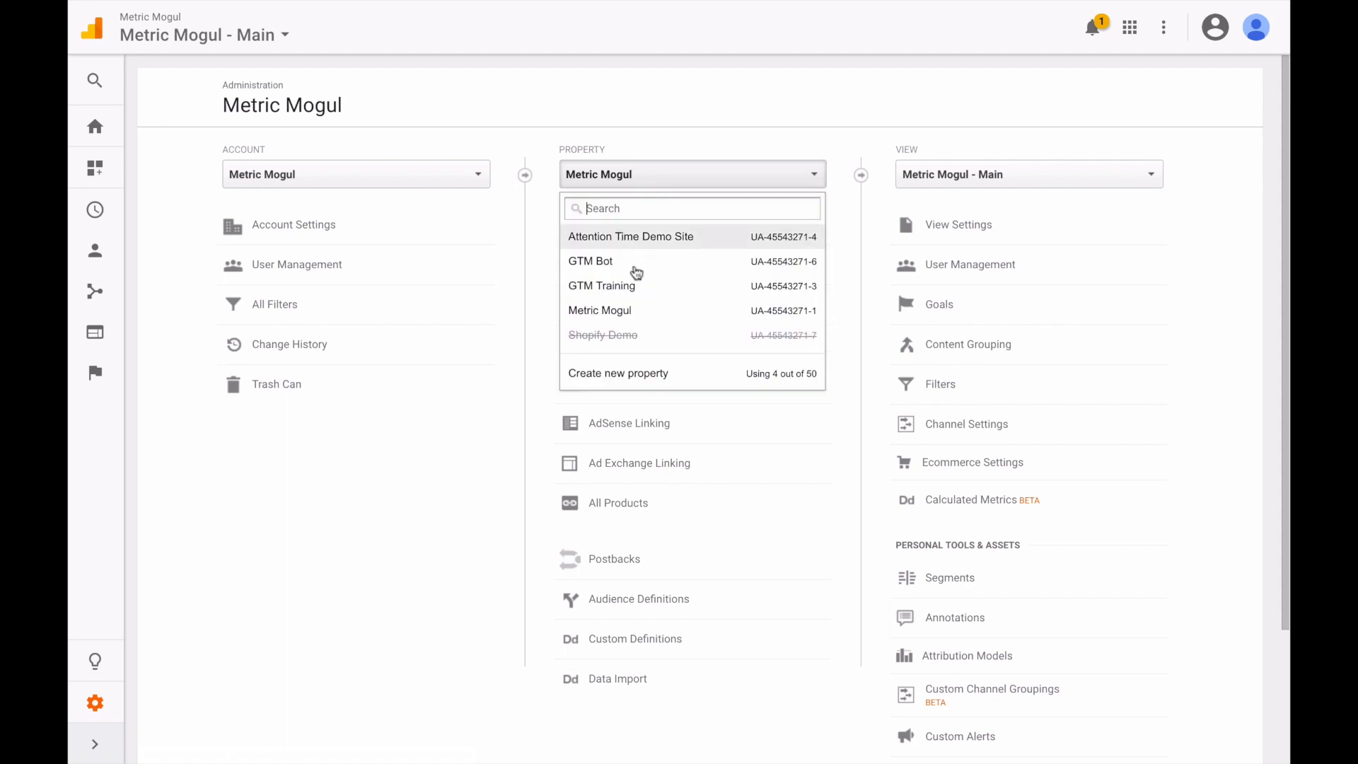
pyautogui.click(622, 375)
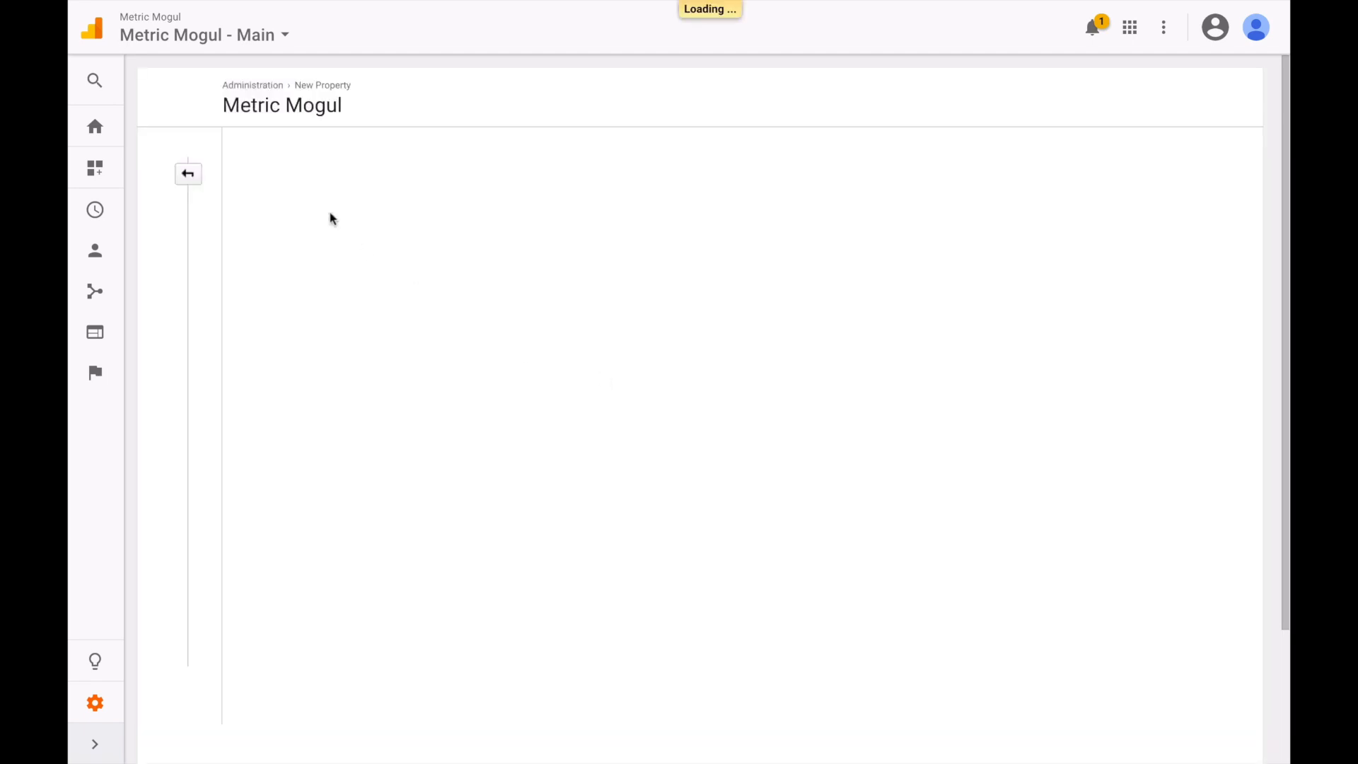
pyautogui.click(341, 472)
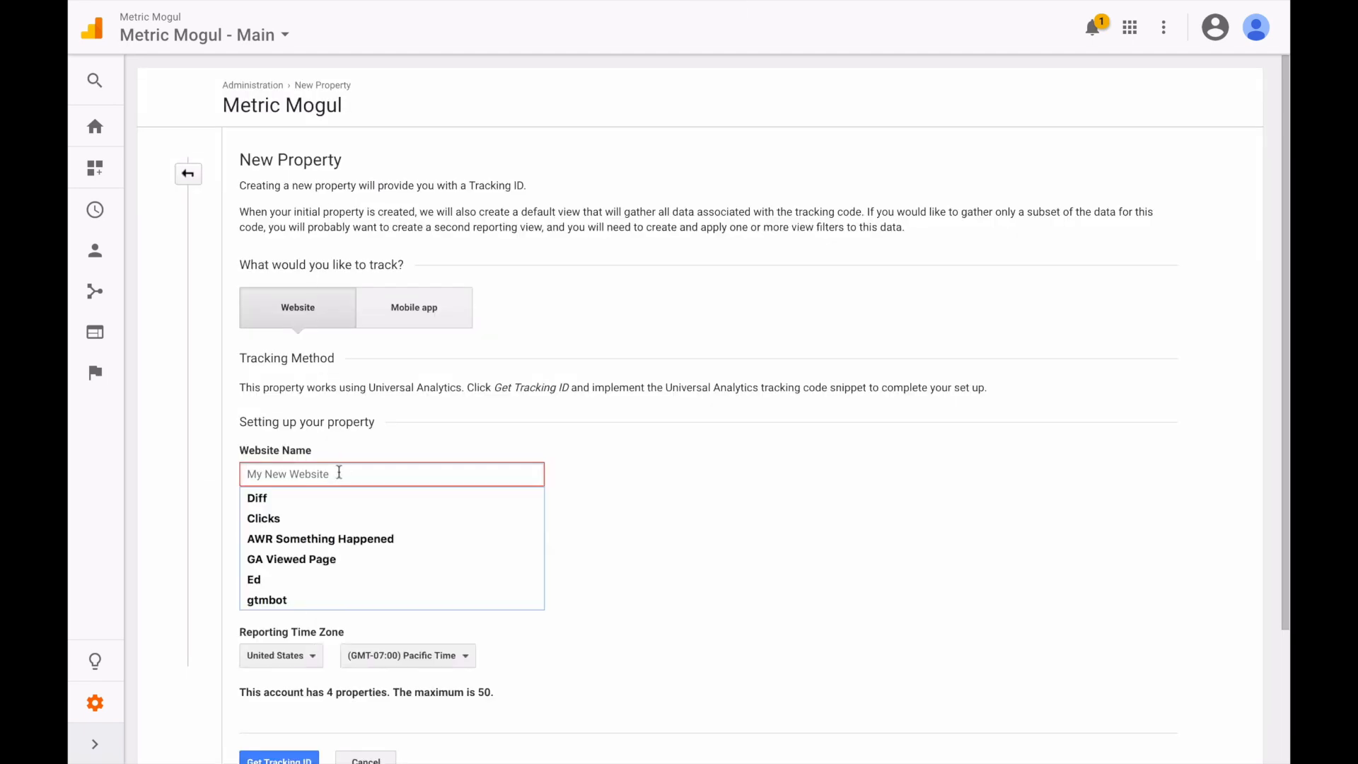
pyautogui.write('Sho')
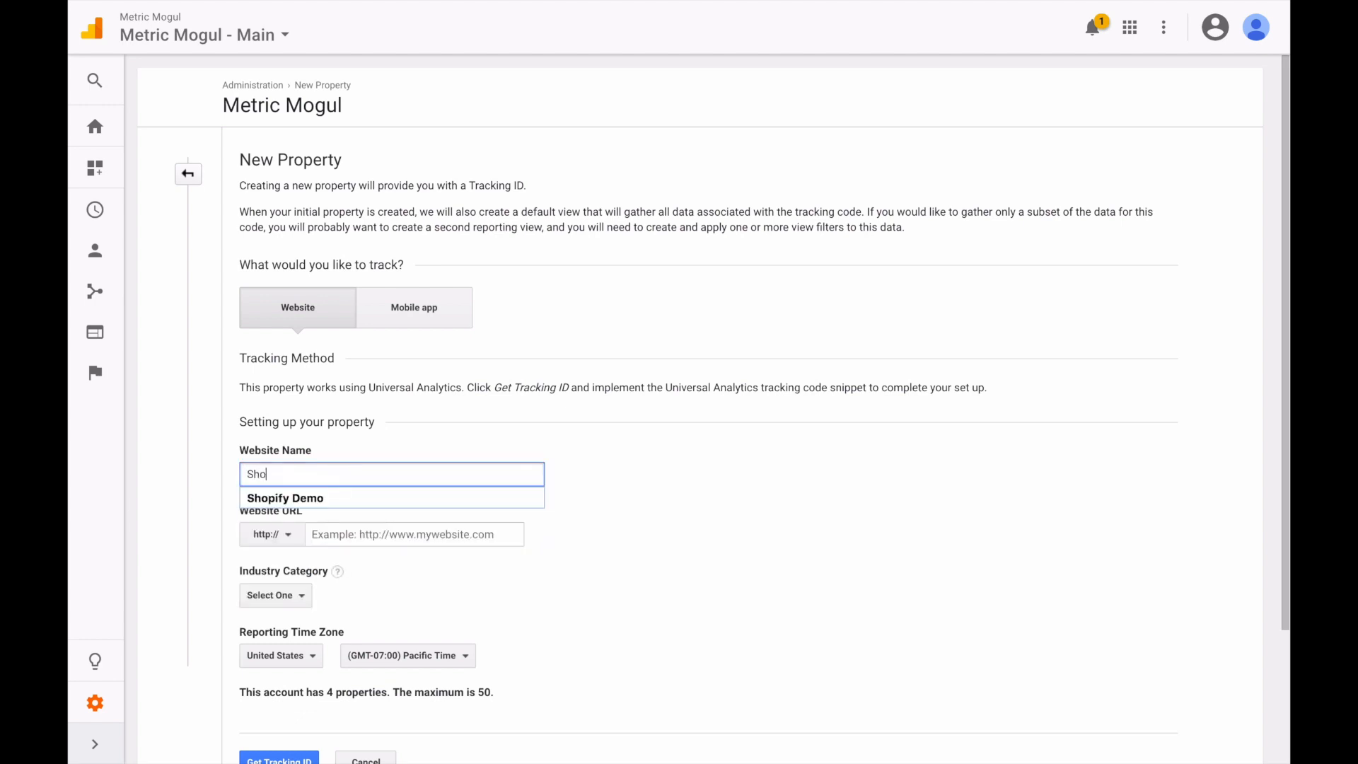
pyautogui.write('pif')
pyautogui.press('Down')
pyautogui.press('Return')
# Set the new property's website URL to protein-station.myshopify.com
pyautogui.click(419, 532)
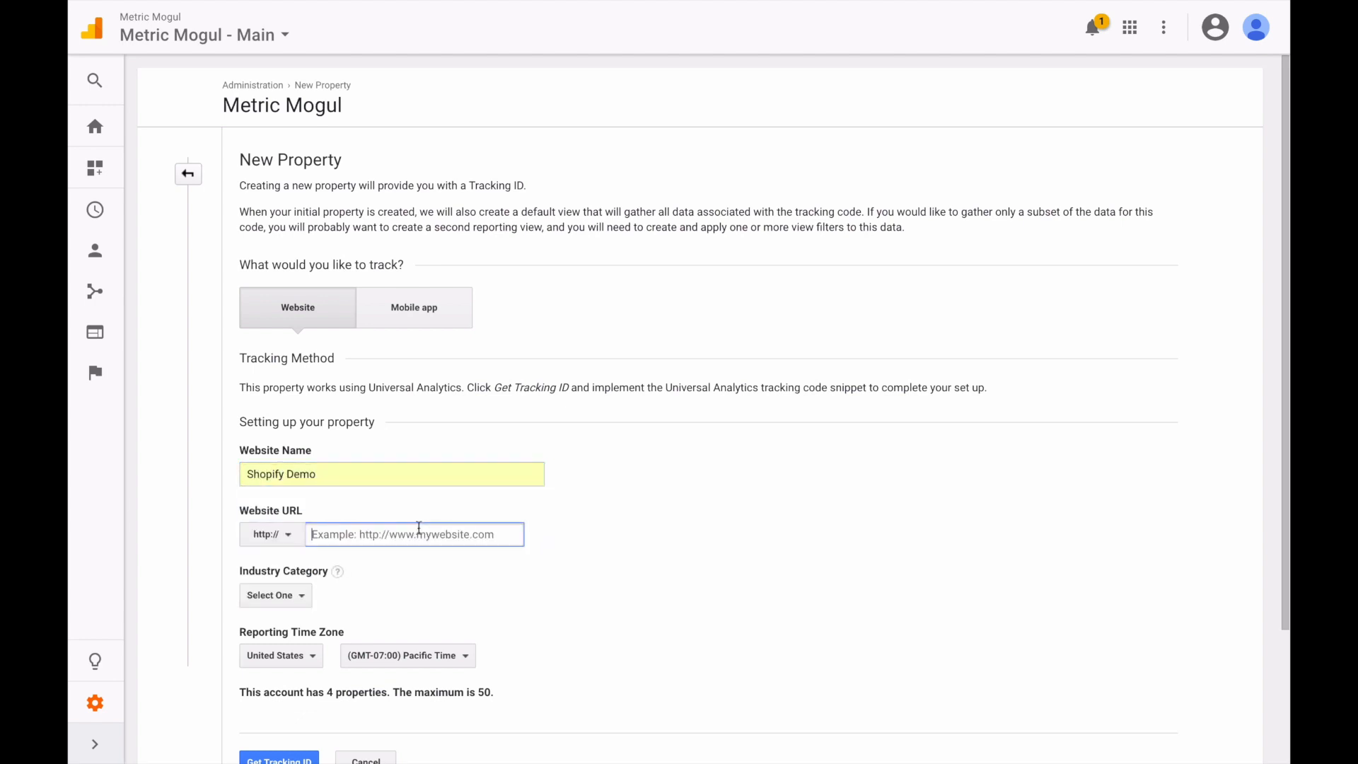
pyautogui.write('protein-station.sh')
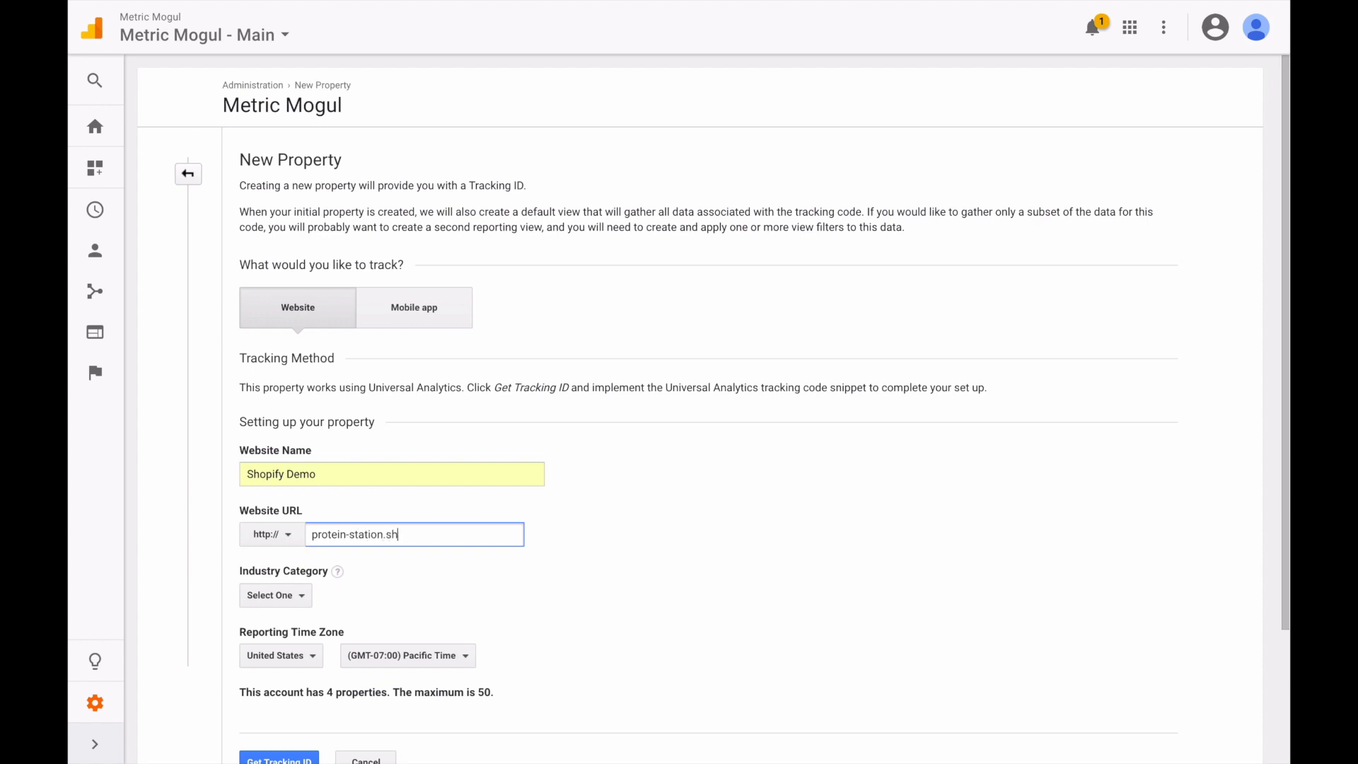
pyautogui.press('BackSpace')
pyautogui.press('BackSpace')
pyautogui.write('myshopify.com')
# Set the country of the property's reporting time zone to United Kingdom
pyautogui.scroll(-2, 320, 470)
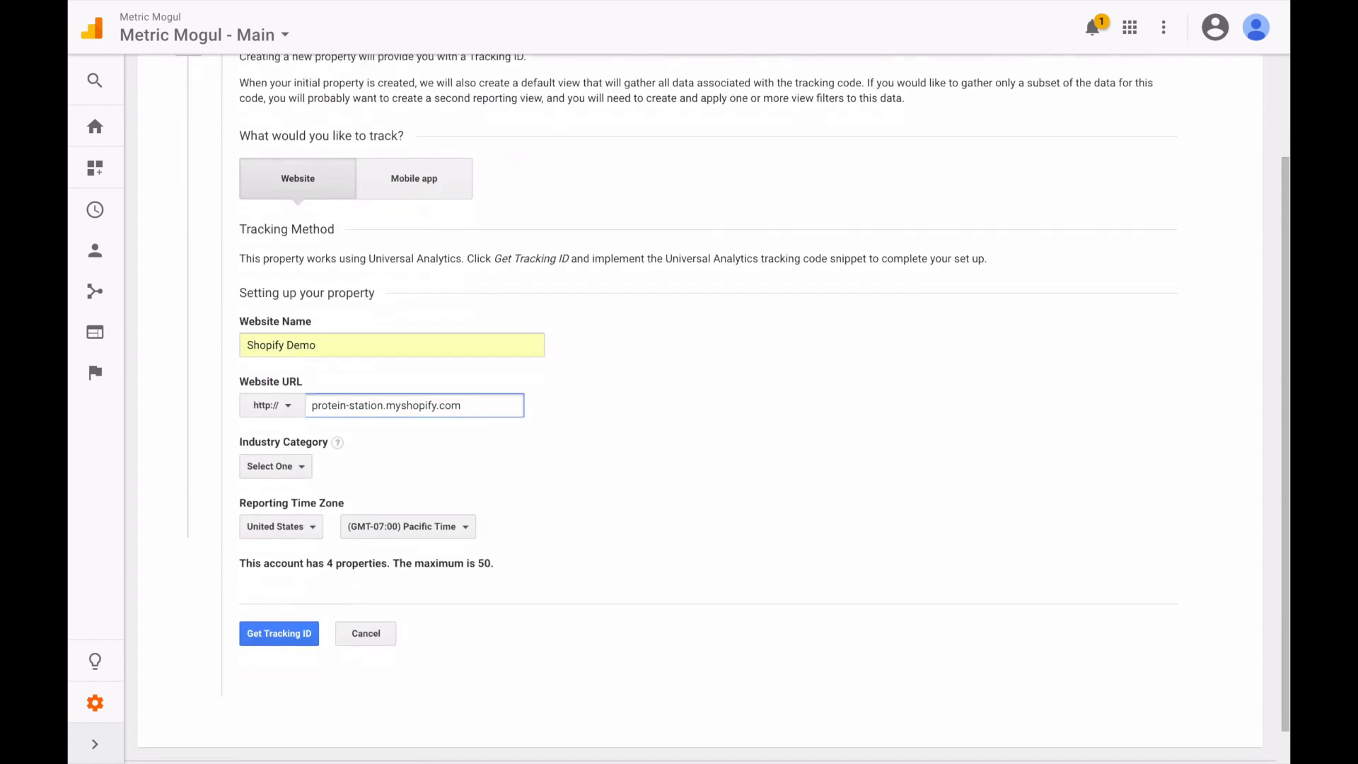
pyautogui.click(280, 529)
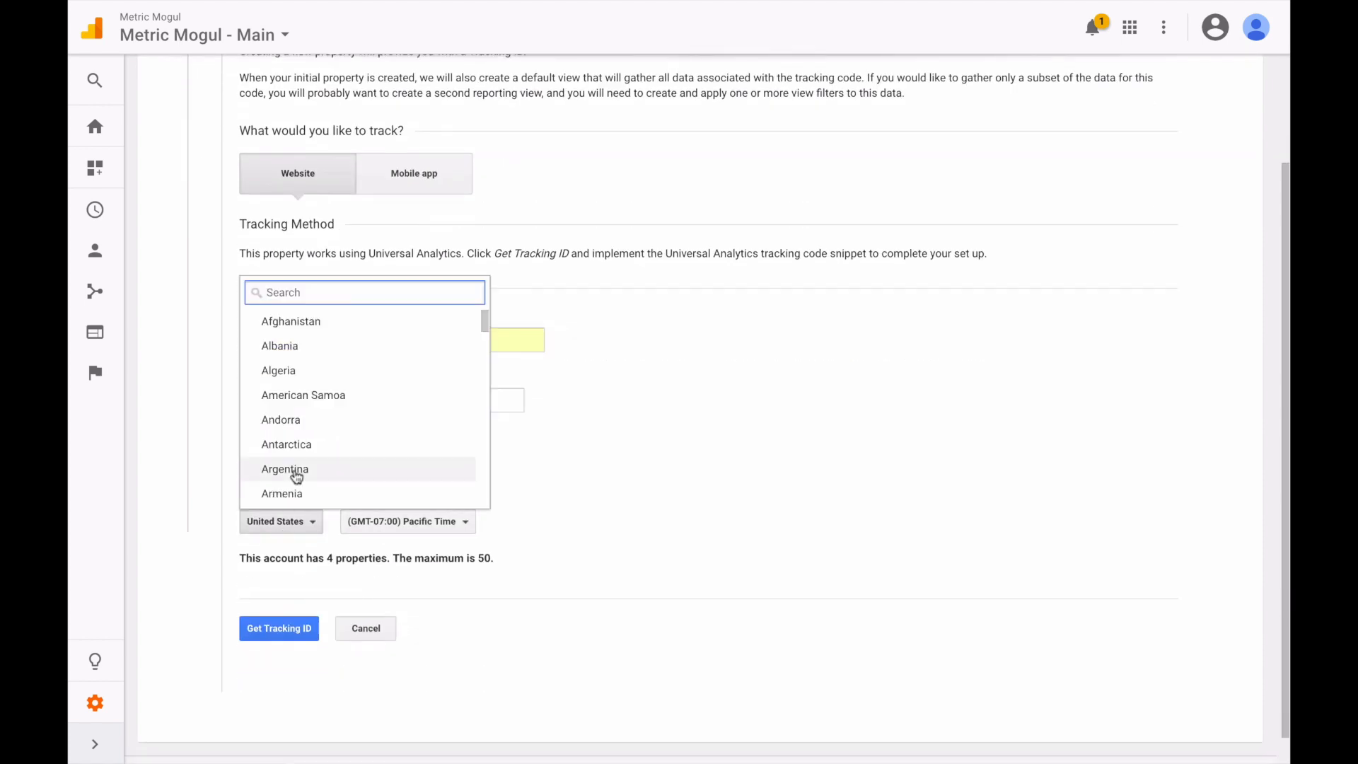
pyautogui.write('unit')
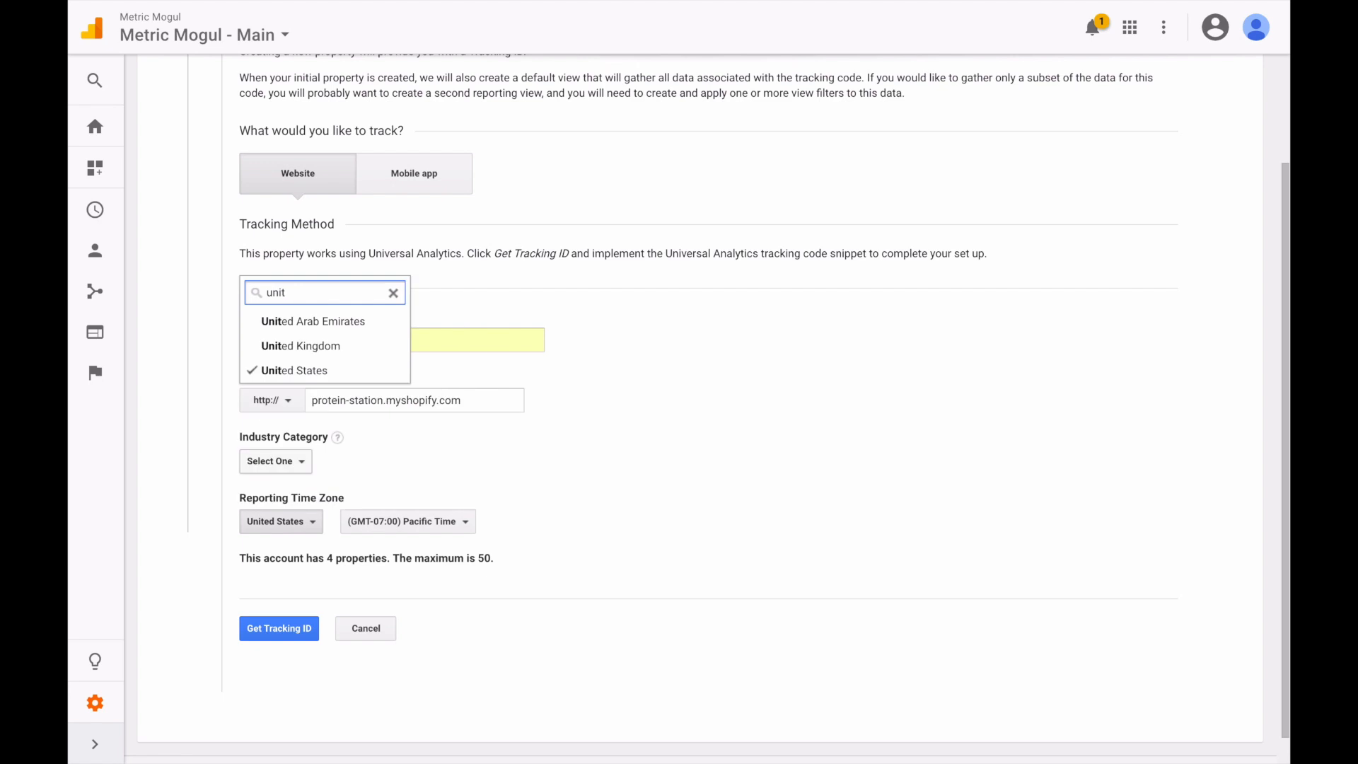
pyautogui.click(324, 345)
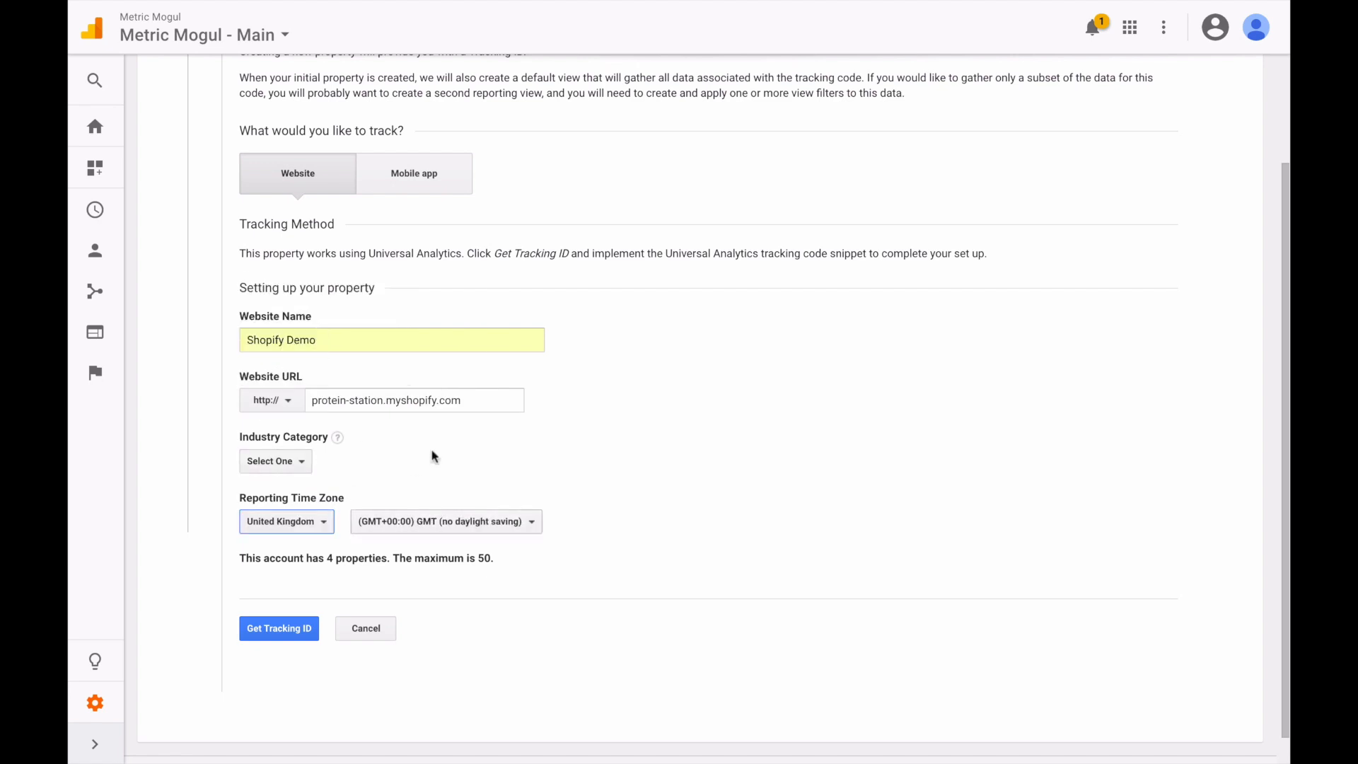
# Choose Beauty and Fitness as the industry category and create the property to get its tracking ID
pyautogui.scroll(-1, 442, 524)
pyautogui.click(300, 429)
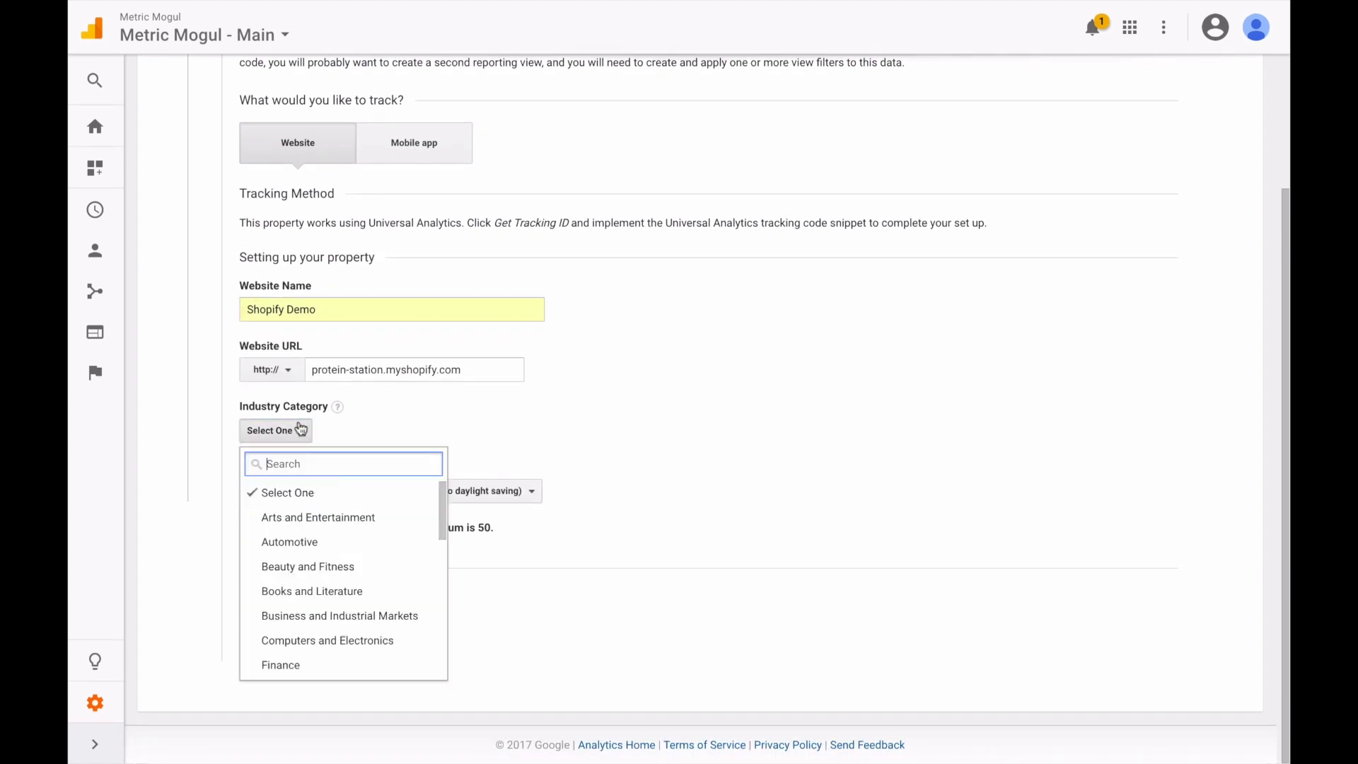
pyautogui.write('ecom')
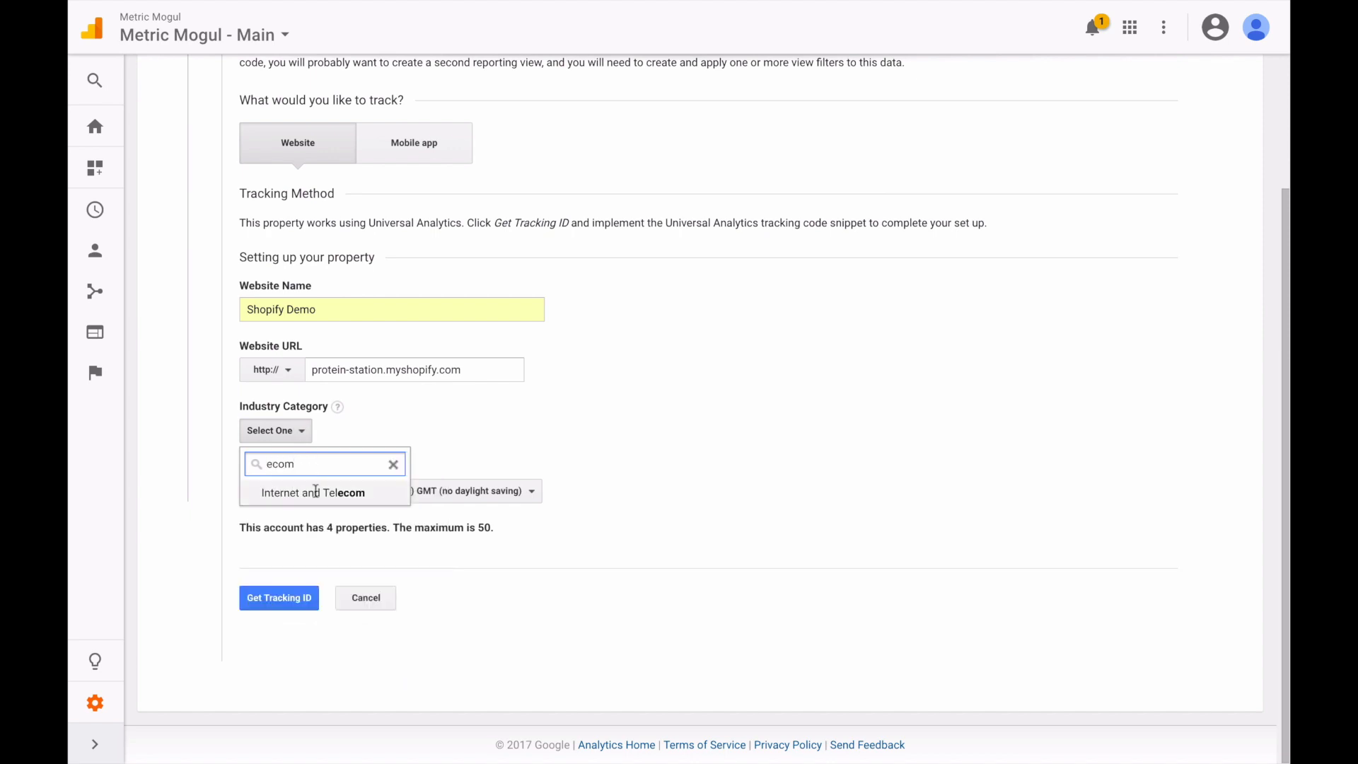
pyautogui.doubleClick(302, 458)
pyautogui.press('BackSpace')
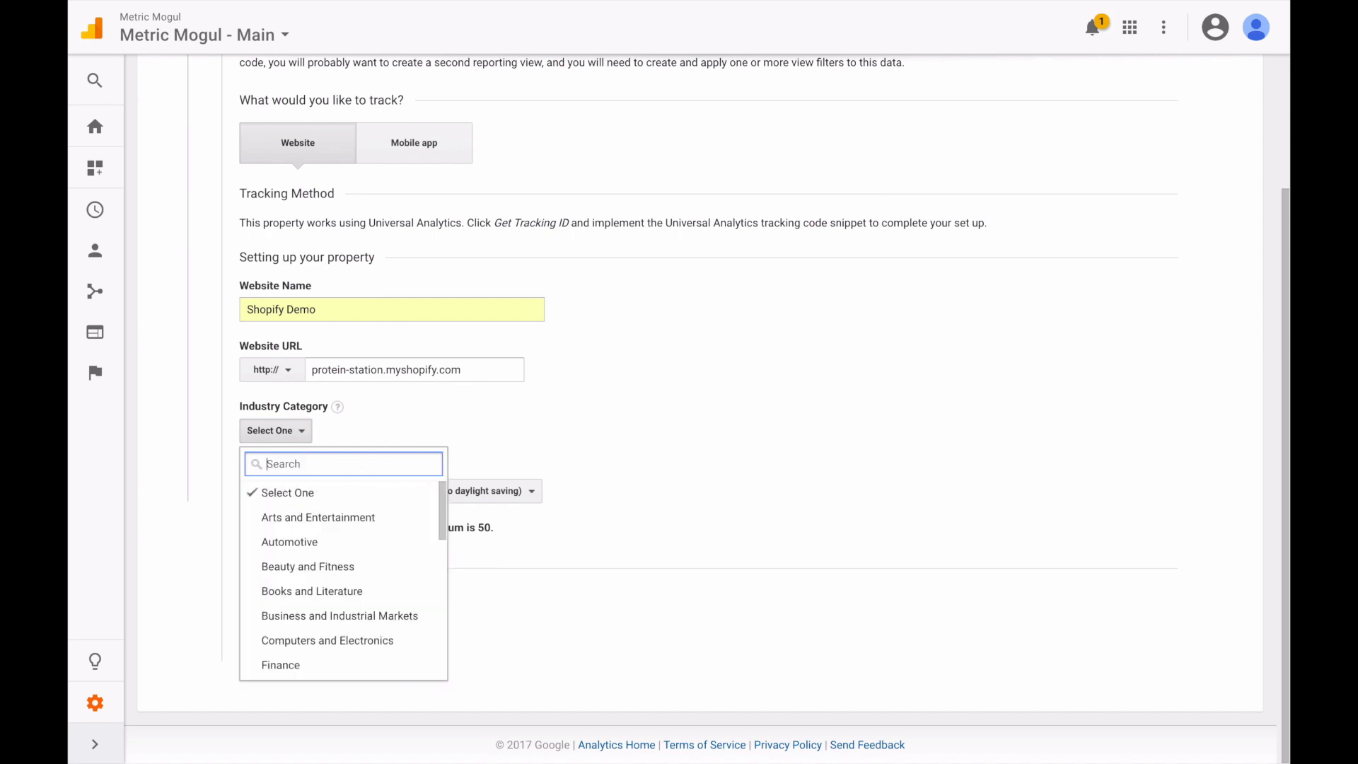
pyautogui.click(324, 566)
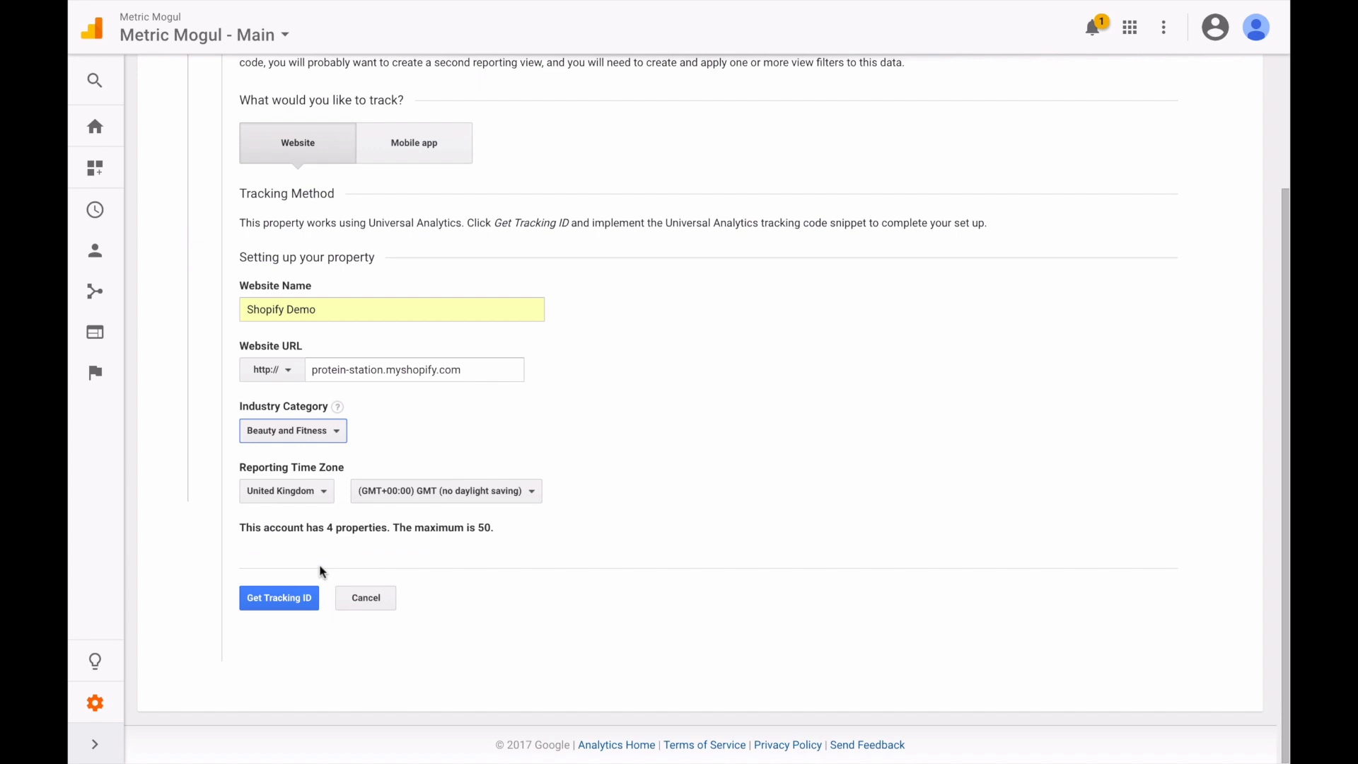
pyautogui.click(286, 602)
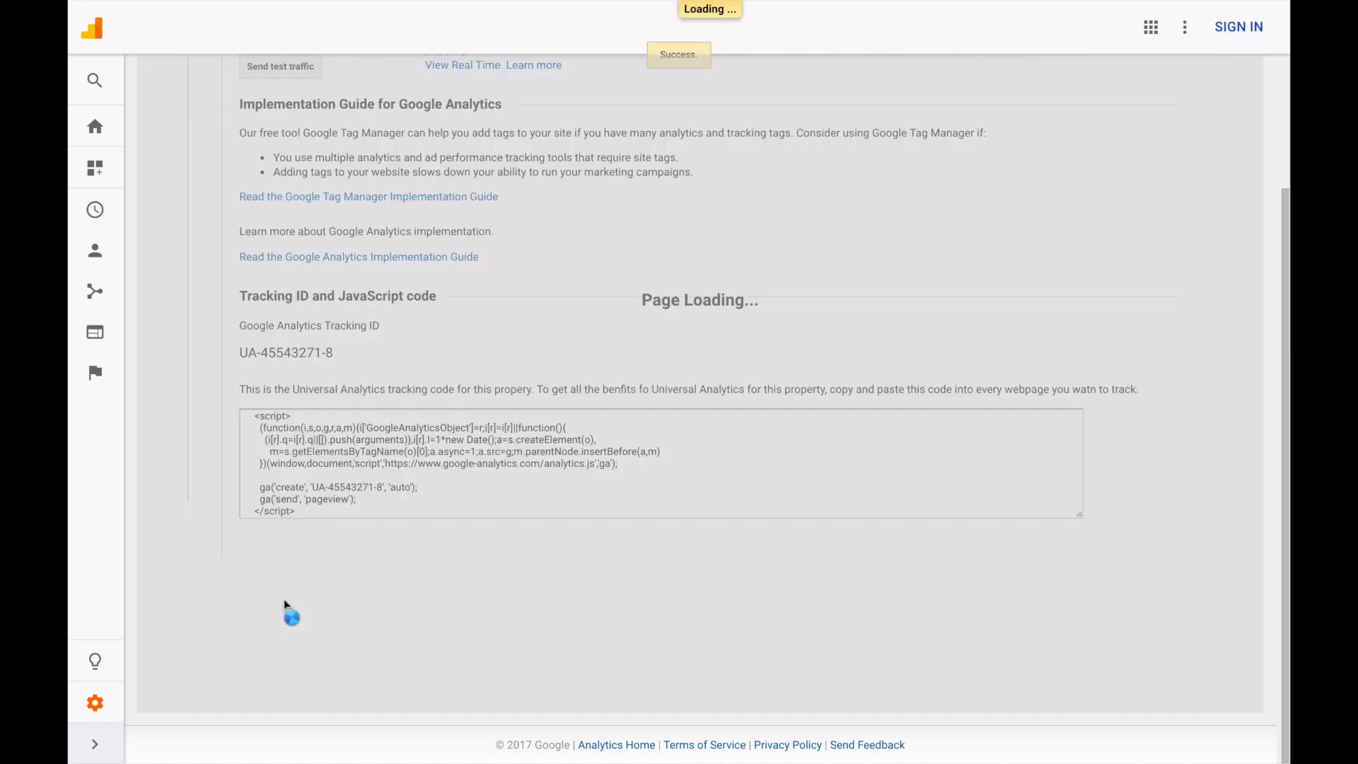
# Copy the property's full website tracking script and paste it into the Google Analytics account field in Shopify's Online Store preferences
pyautogui.scroll(3, 507, 362)
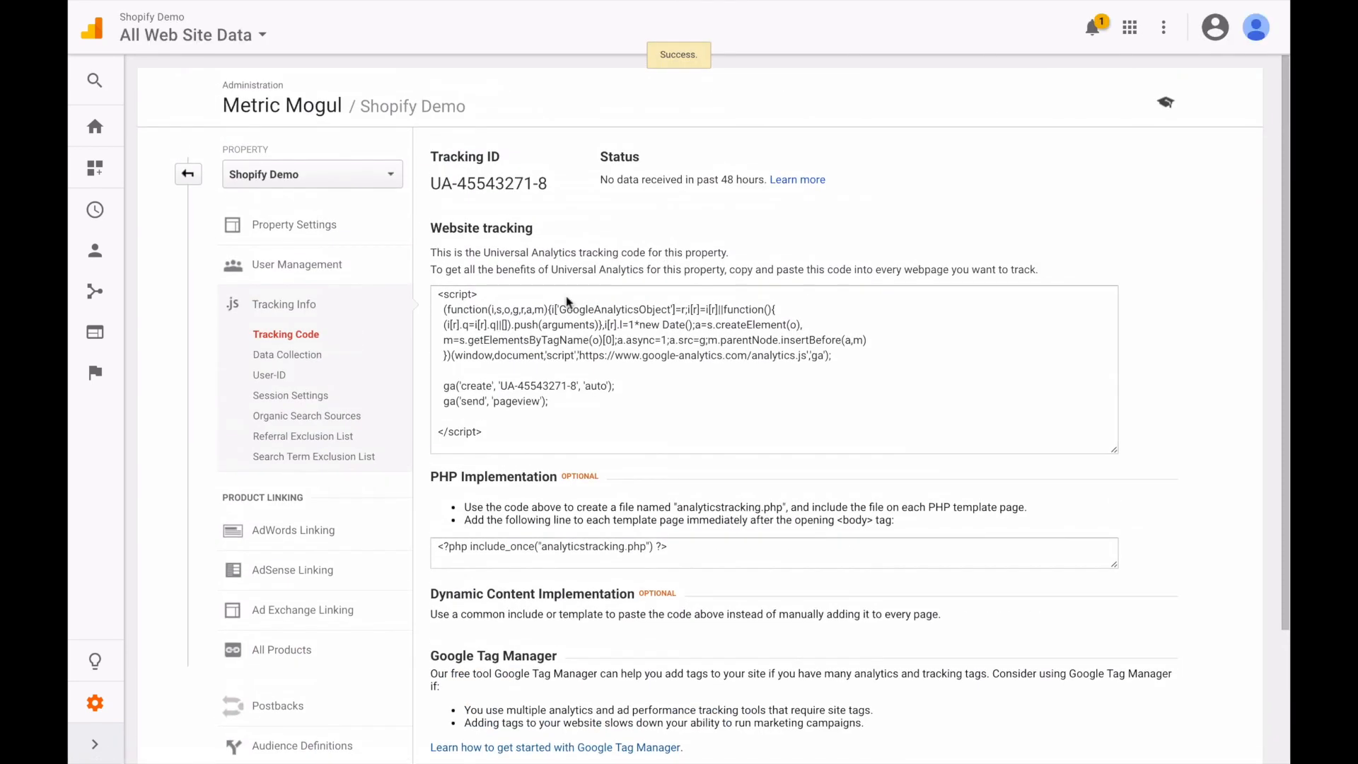
pyautogui.click(506, 361)
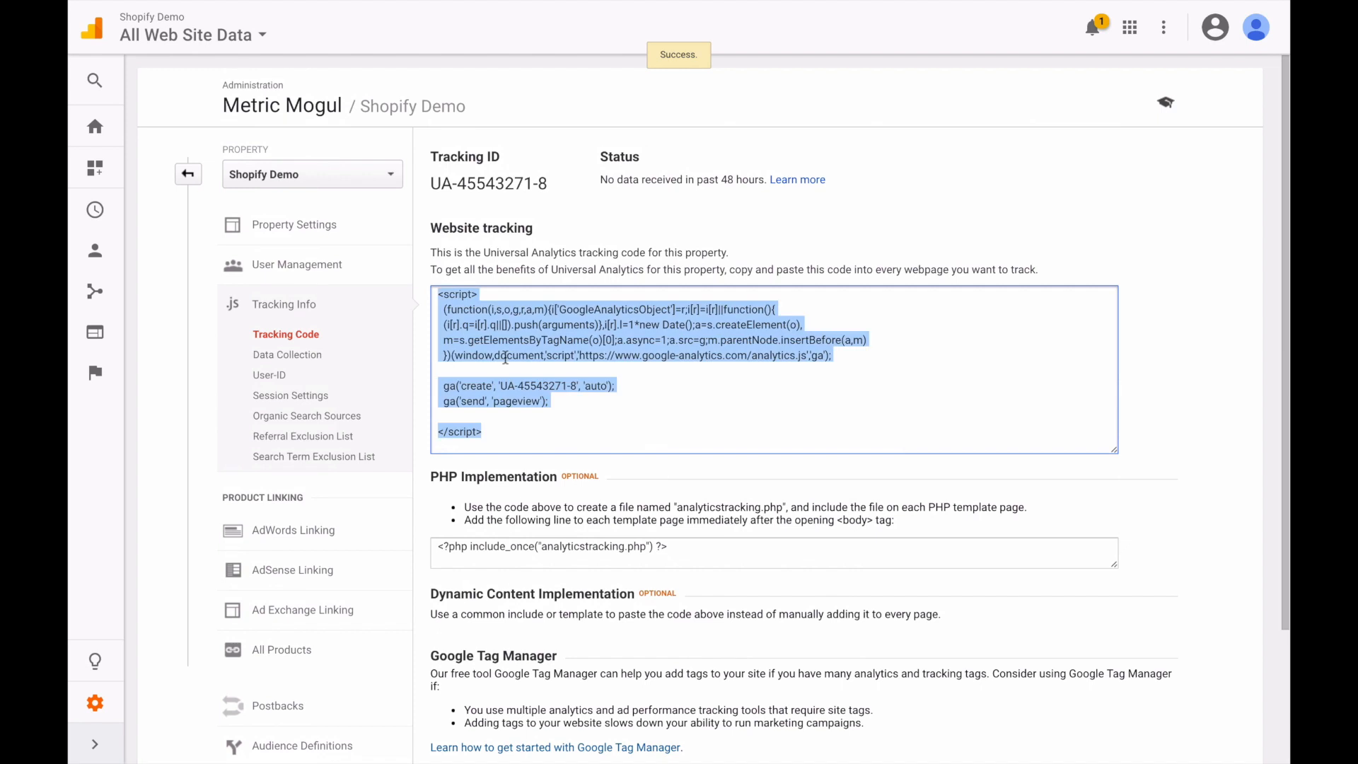
pyautogui.moveTo(316, 7)
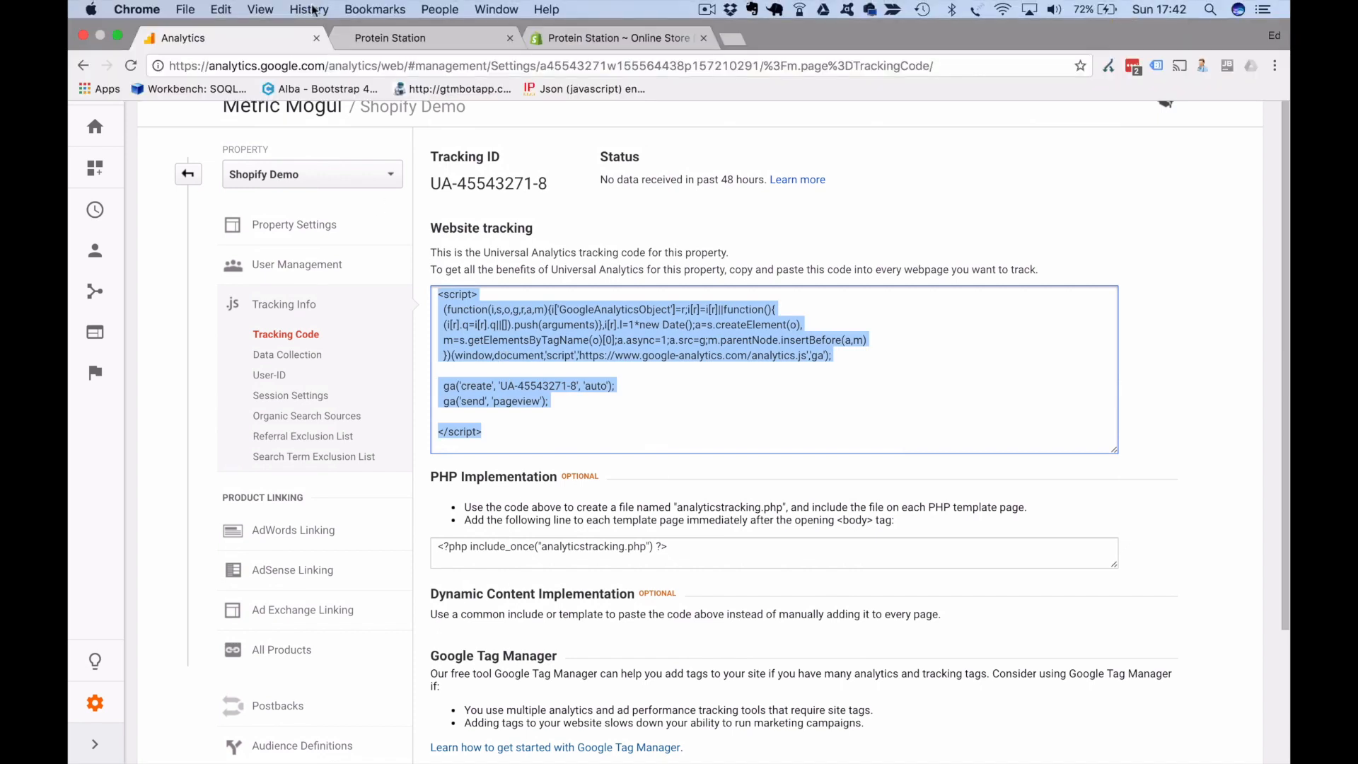
pyautogui.click(563, 39)
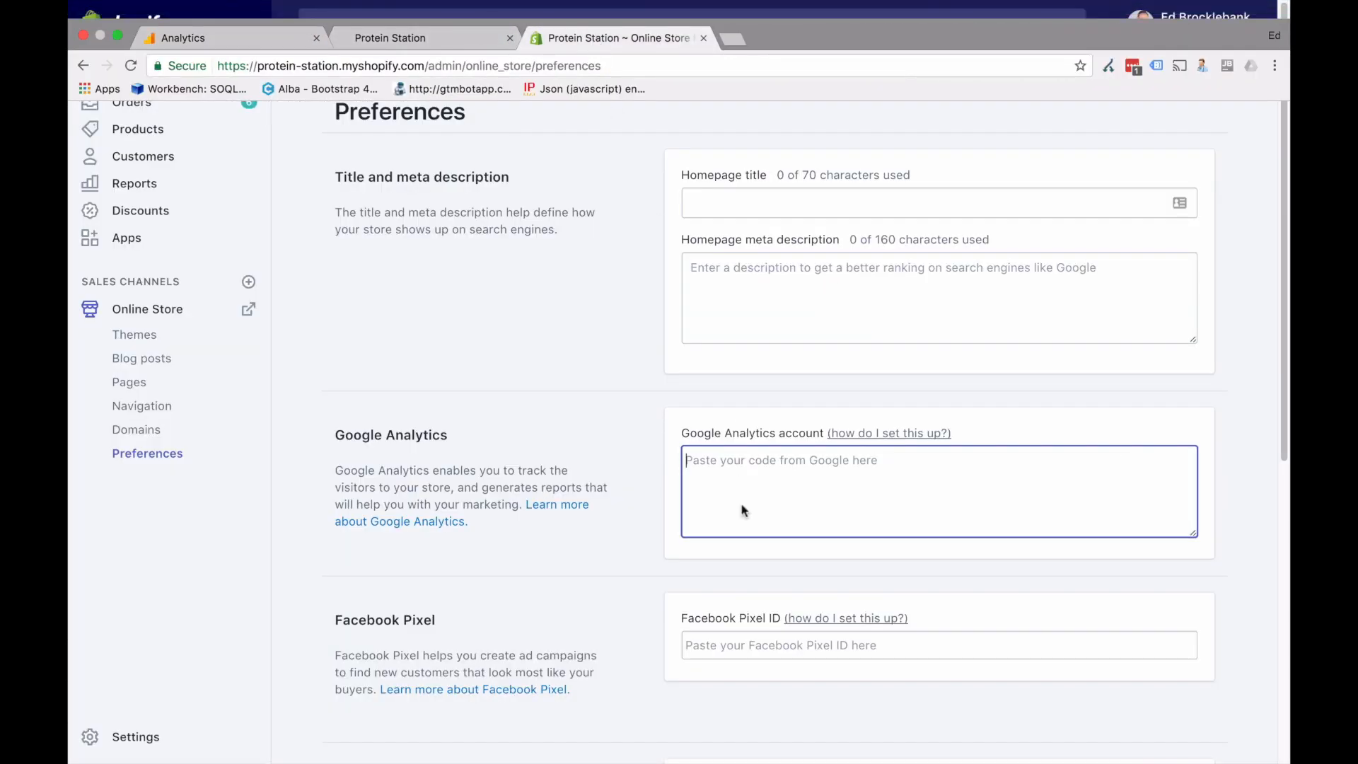
pyautogui.press('super+v')
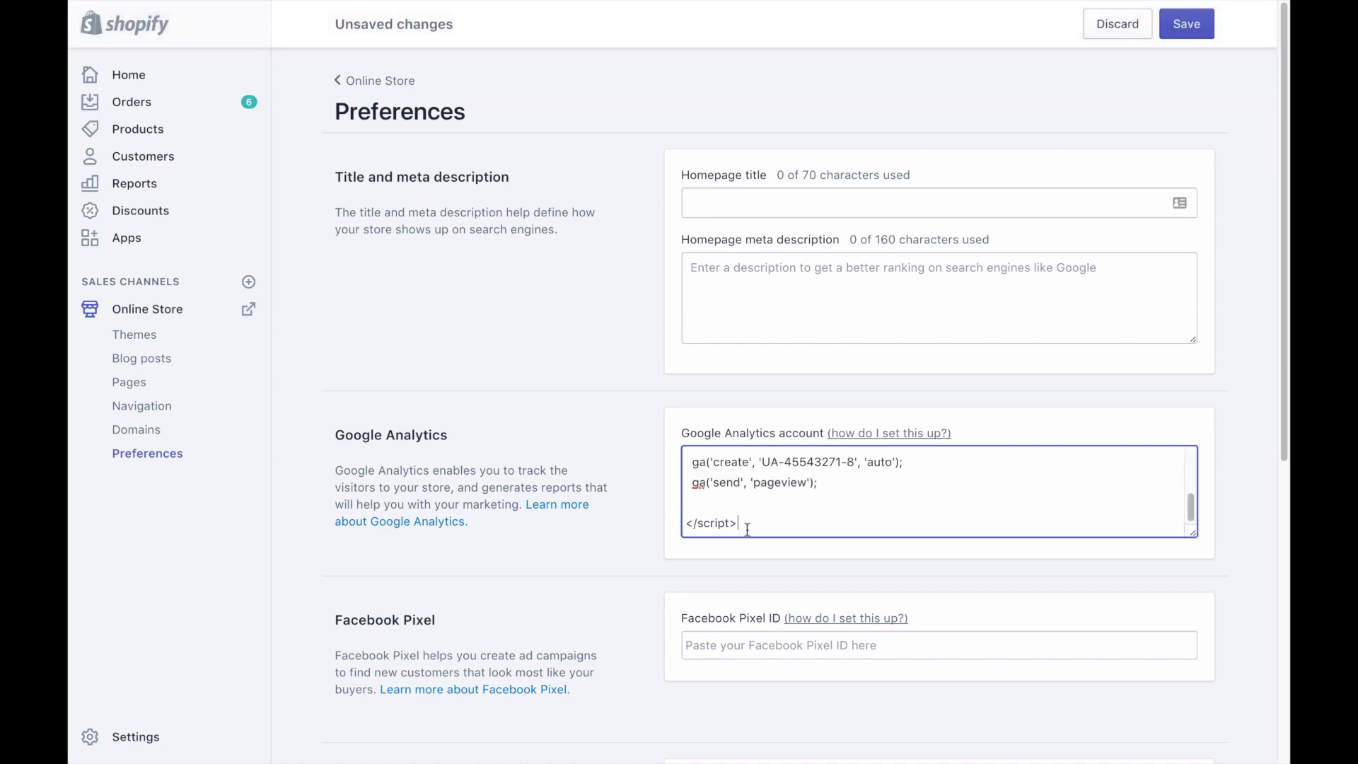
# Review the pasted tracking script and clear it from the Google Analytics account field
pyautogui.scroll(5, 748, 529)
pyautogui.scroll(-3, 747, 529)
pyautogui.press('super+a')
pyautogui.press('BackSpace')
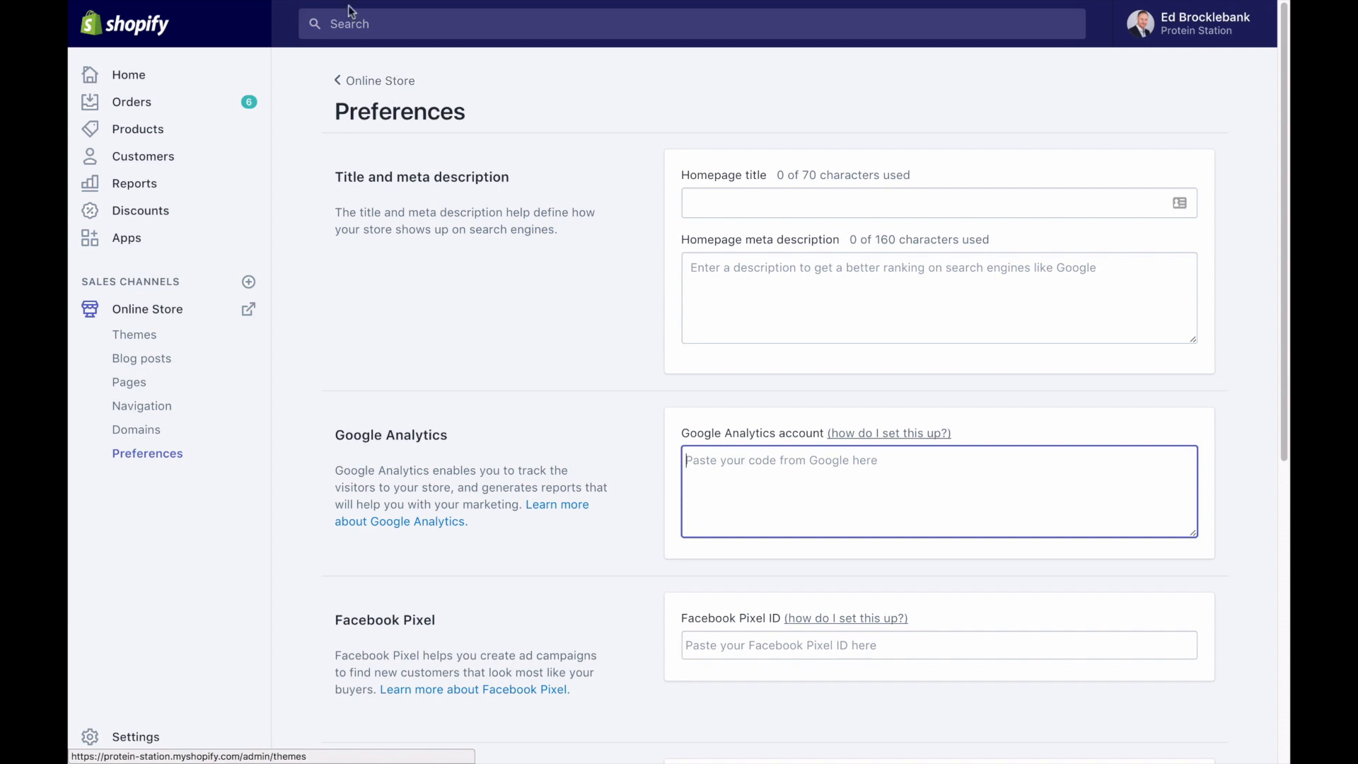
# Switch to Google Analytics, open the settings of the All Web Site Data view and rename the view Main
pyautogui.moveTo(340, 5)
pyautogui.click(266, 40)
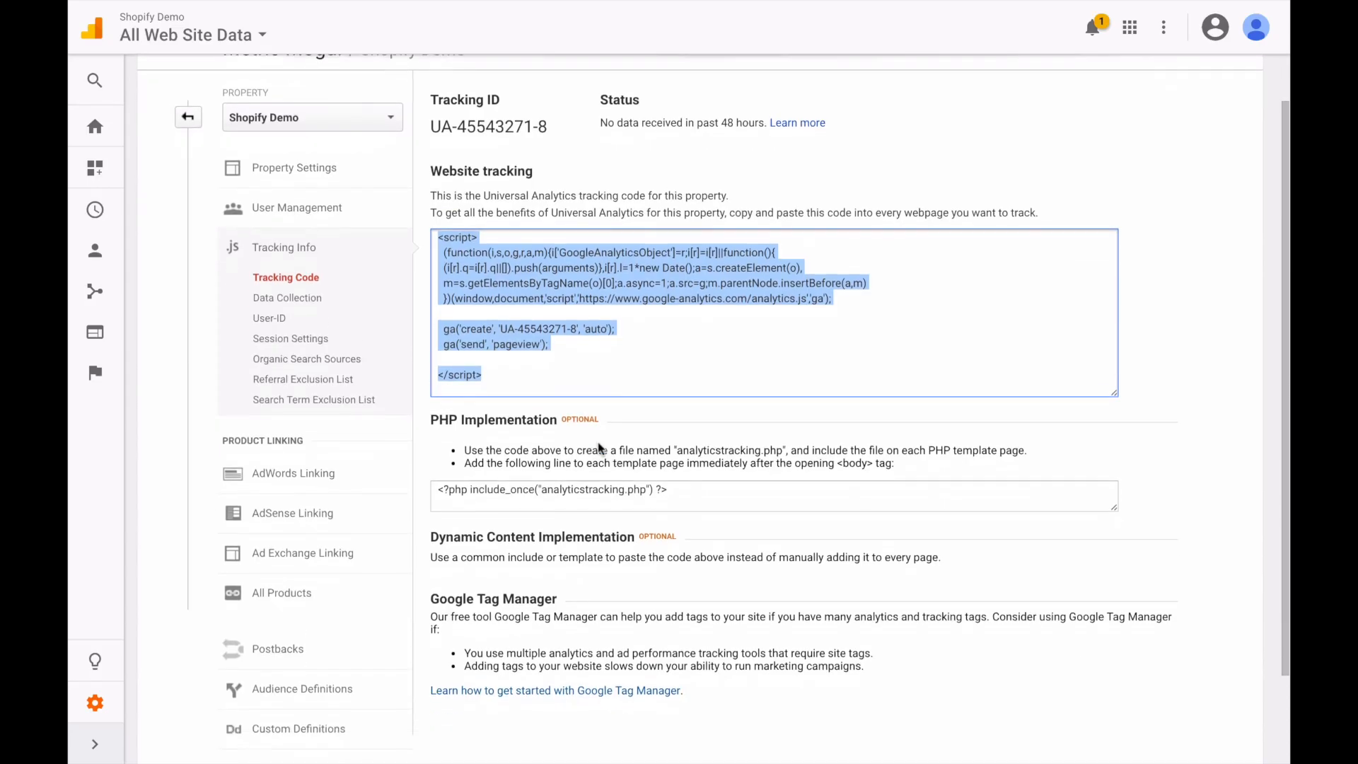
pyautogui.scroll(1, 140, 191)
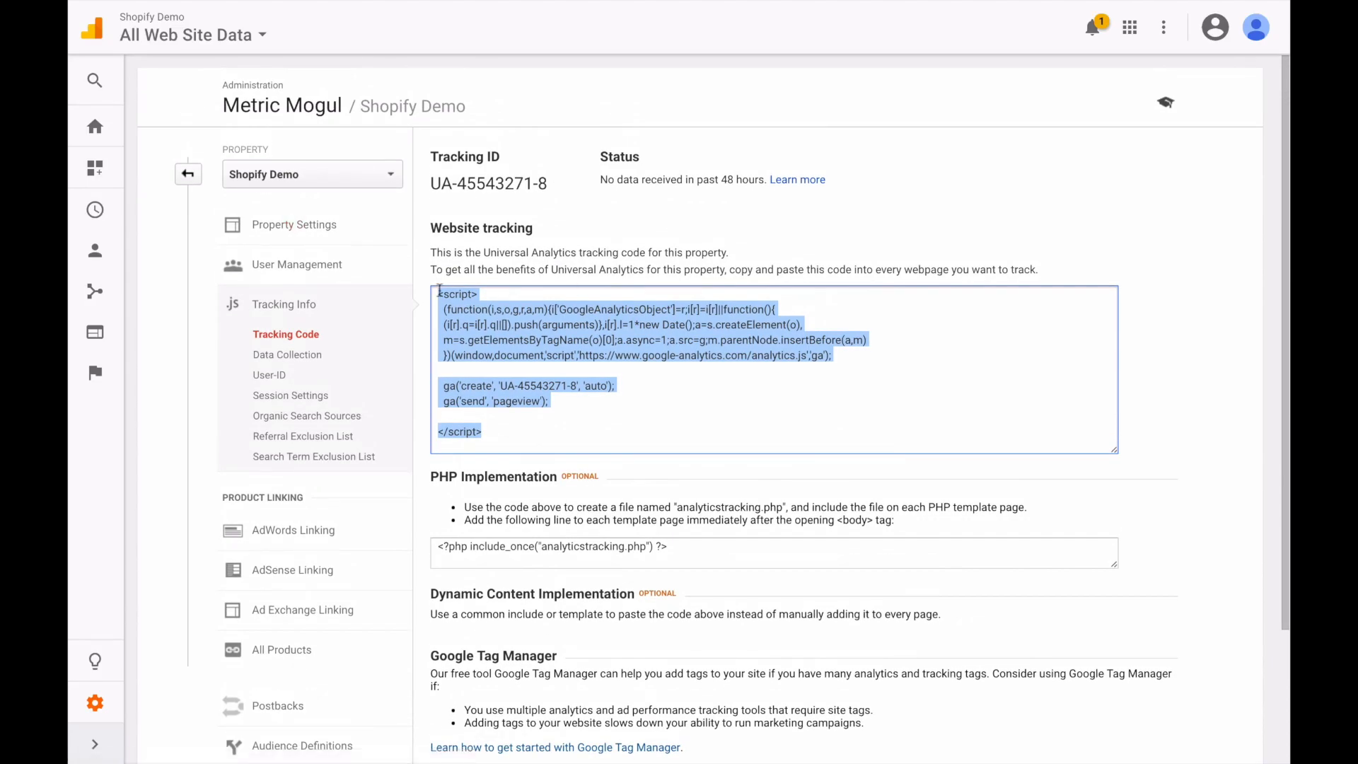
pyautogui.click(187, 173)
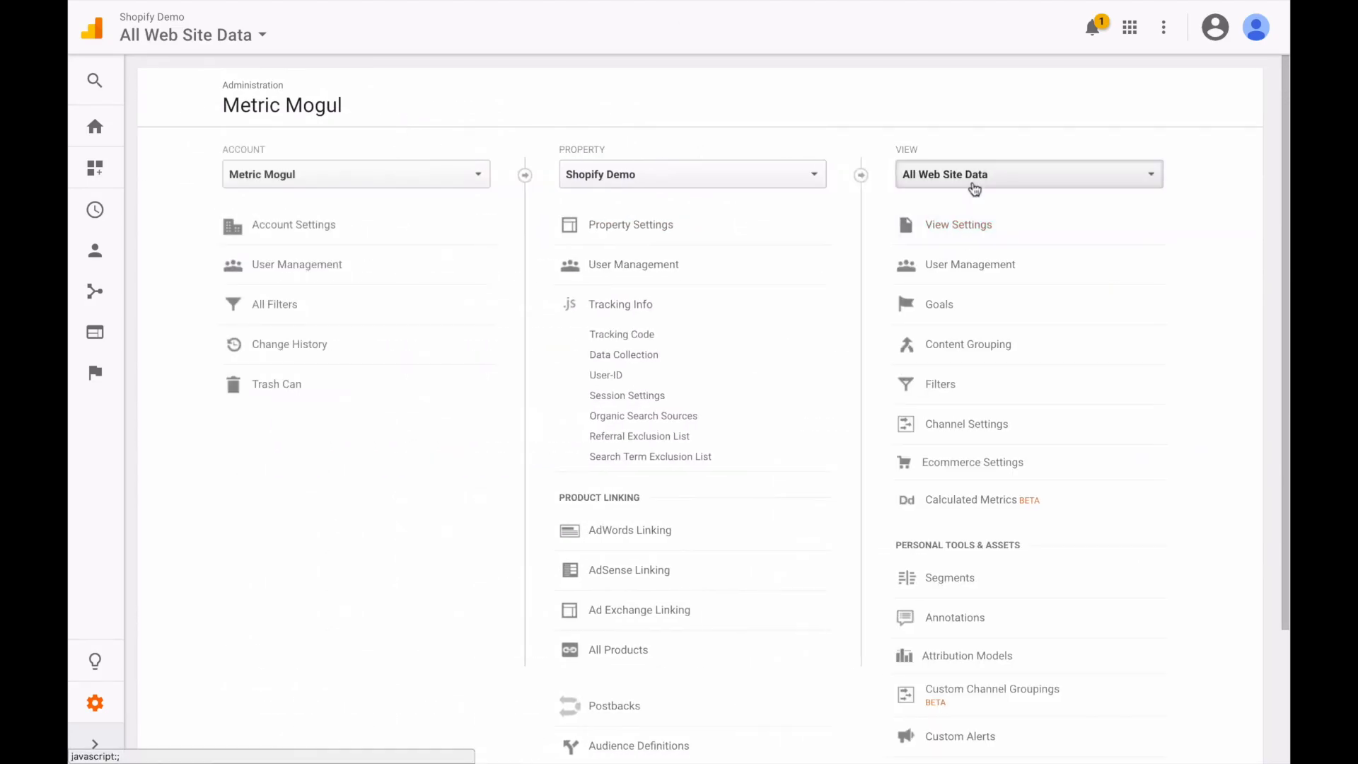
pyautogui.click(986, 183)
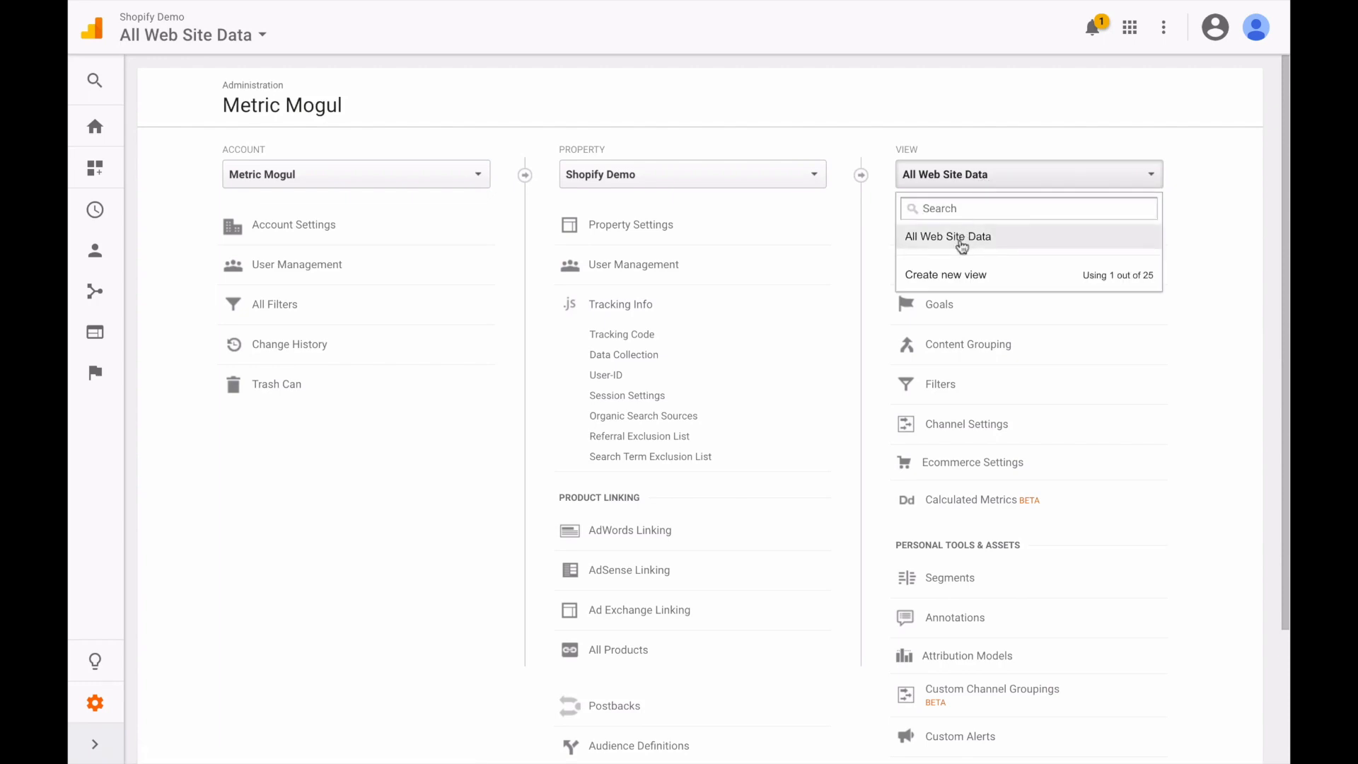
pyautogui.click(1161, 385)
pyautogui.click(346, 212)
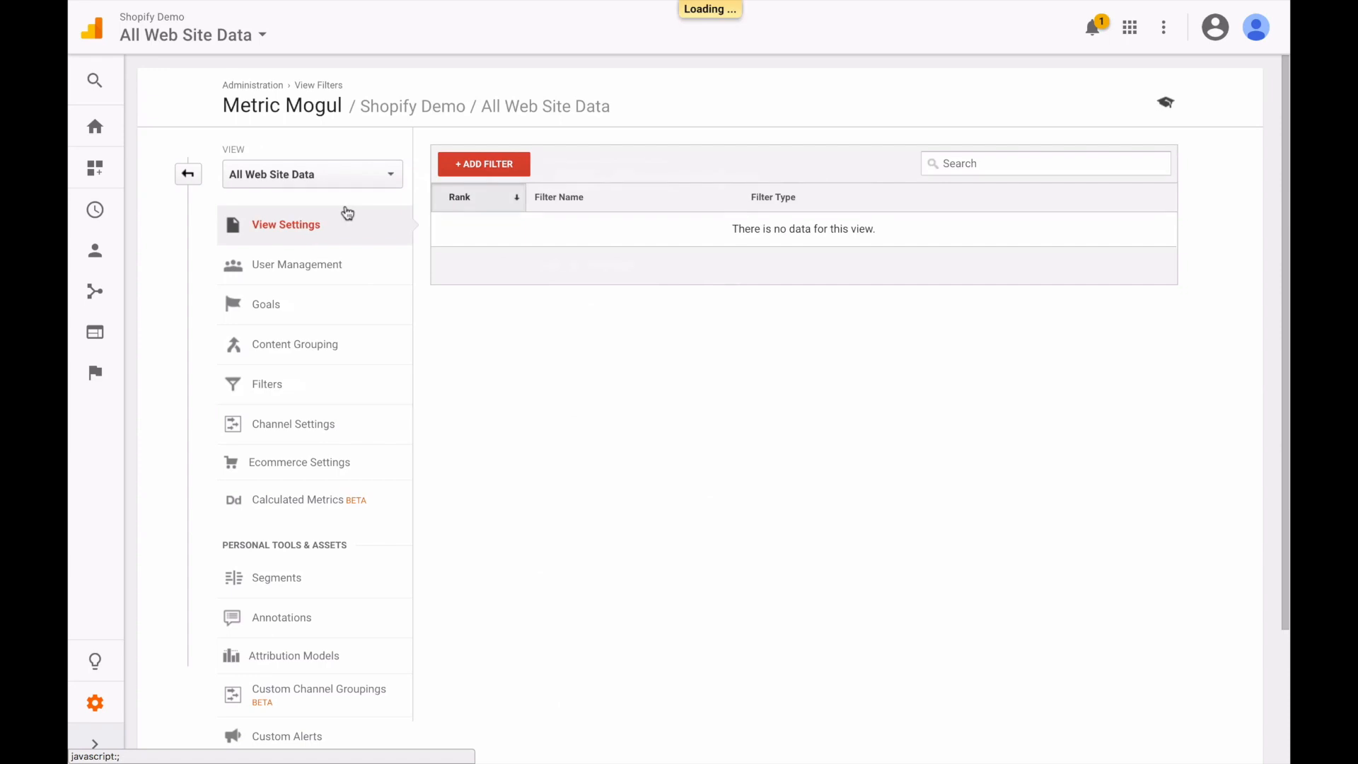
pyautogui.tripleClick(491, 300)
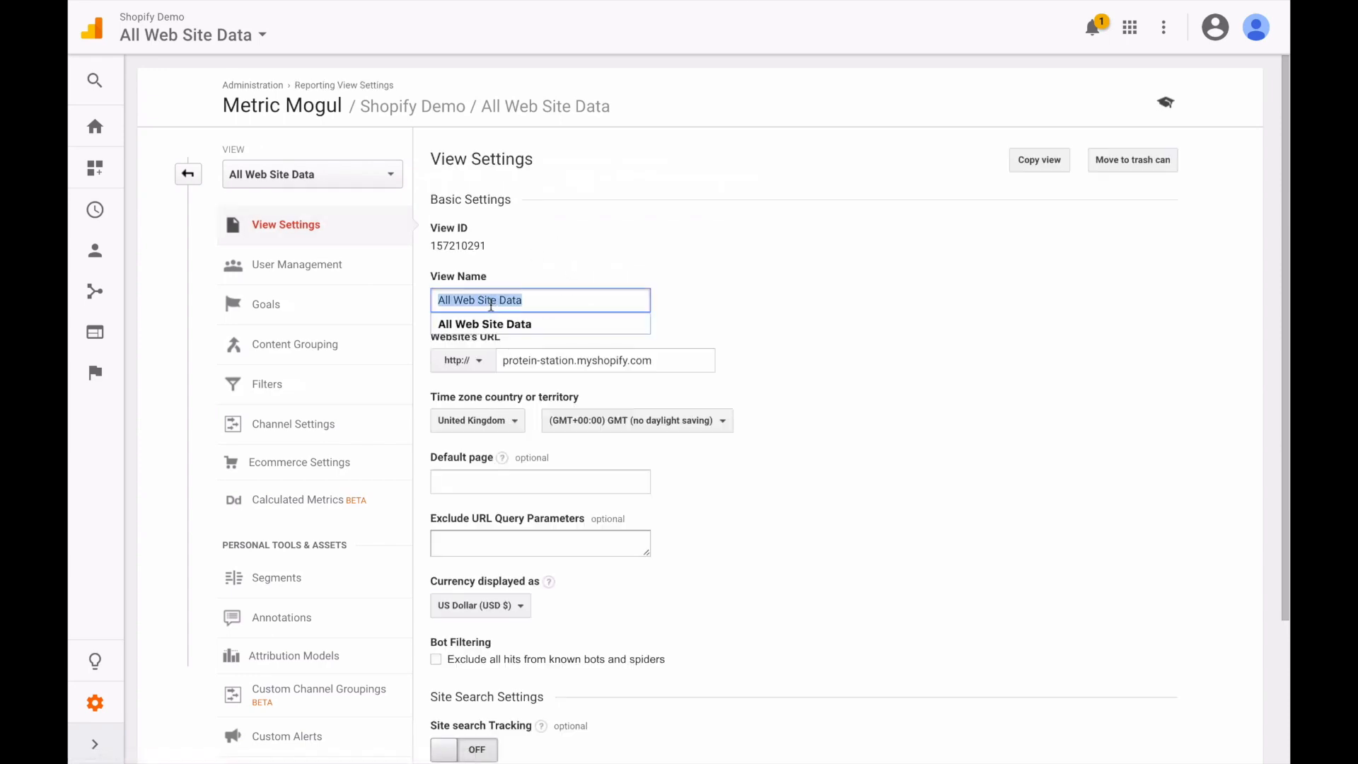
pyautogui.write('Main')
pyautogui.click(824, 325)
# Set the view's displayed currency to British Pound (GBP £) and exclude all hits from known bots and spiders
pyautogui.scroll(-3, 821, 325)
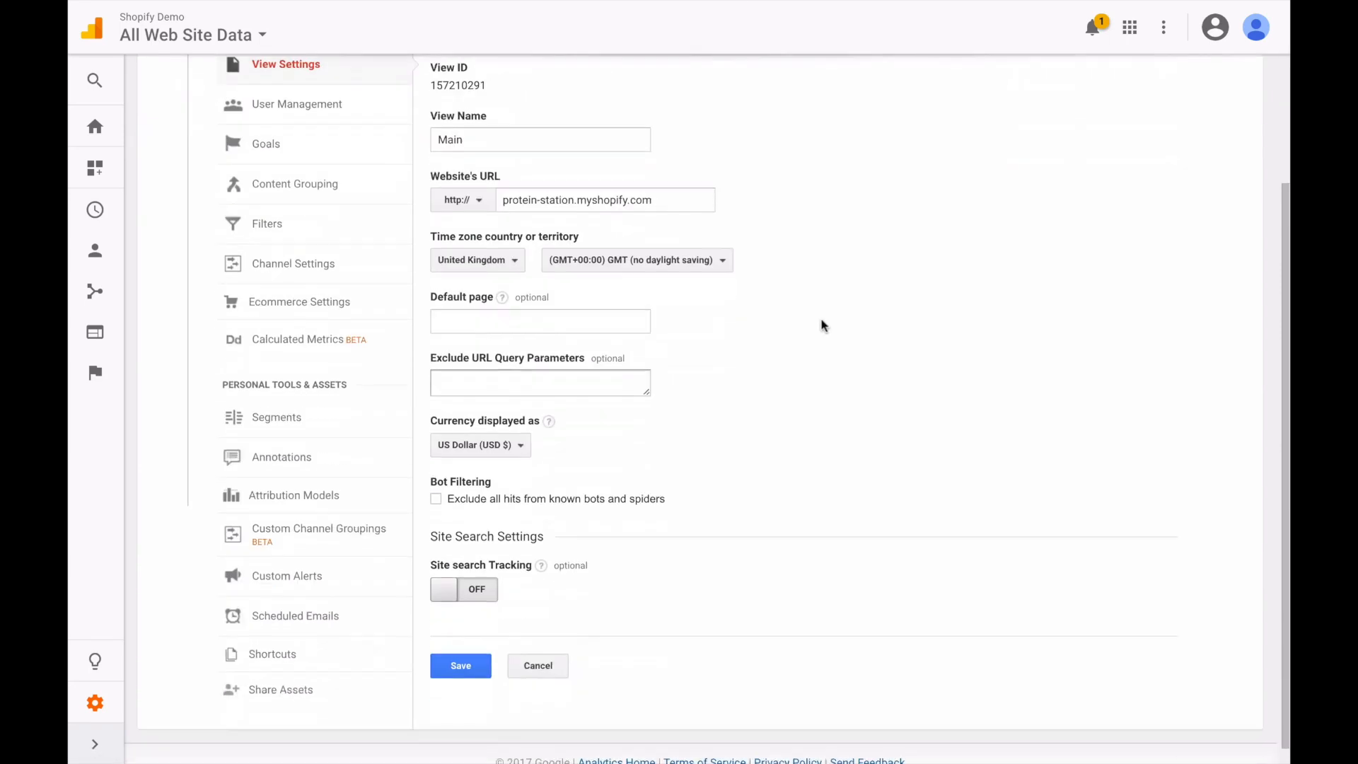
pyautogui.click(499, 440)
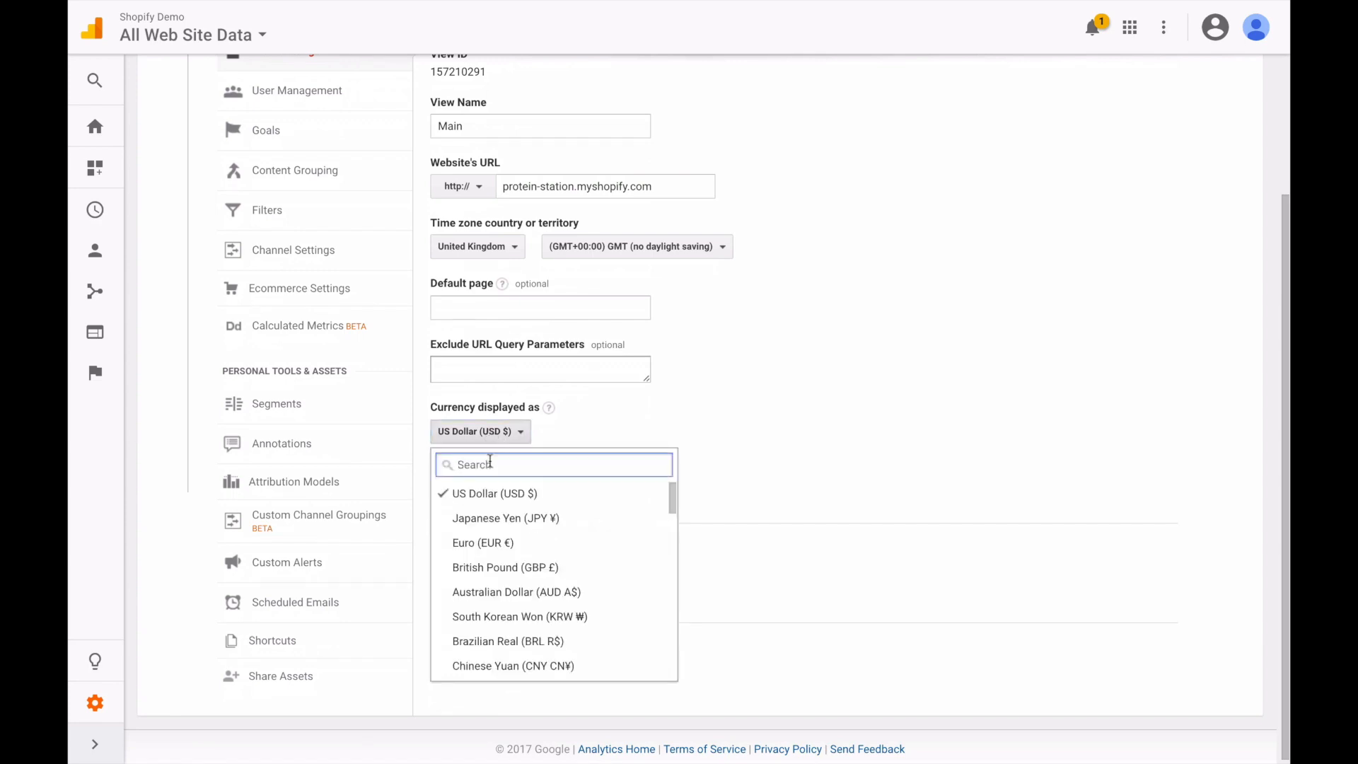
pyautogui.click(501, 569)
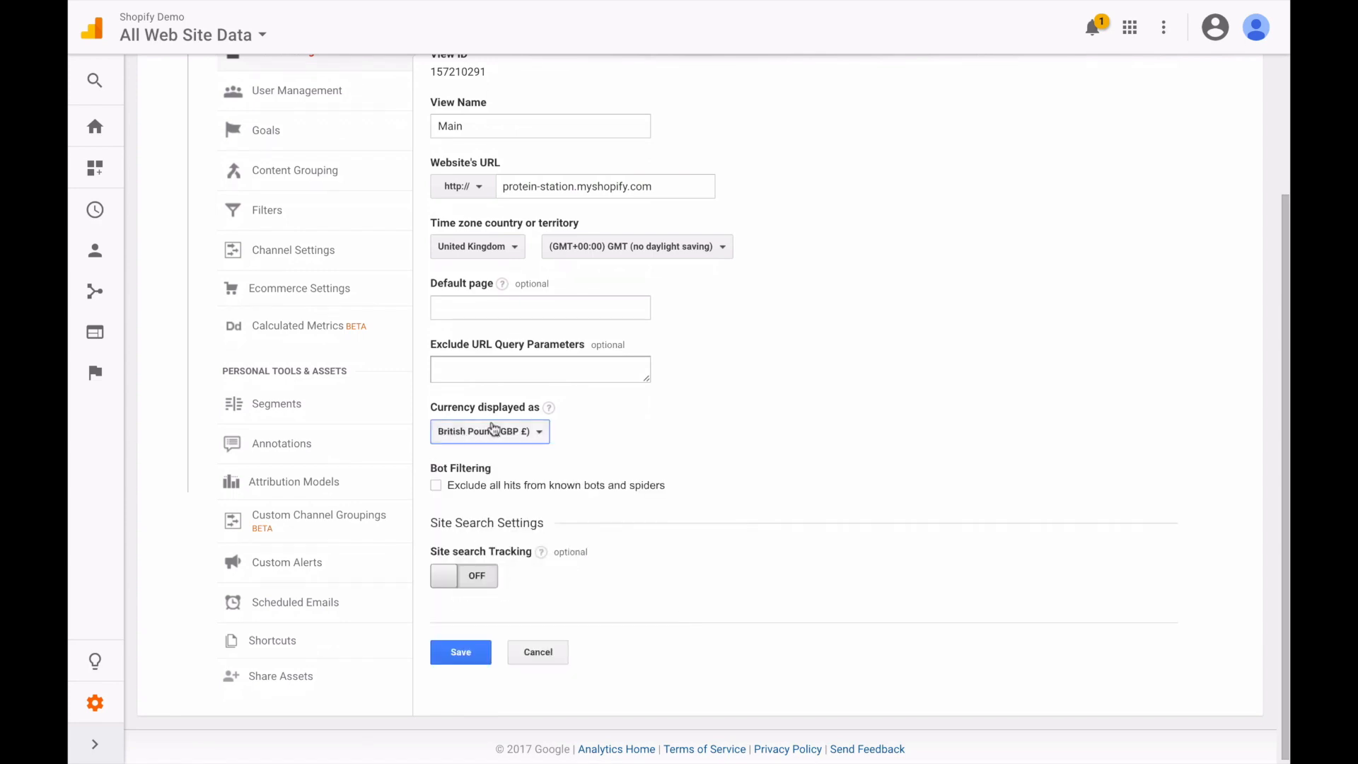
pyautogui.click(437, 486)
# Turn on site search tracking for the view
pyautogui.scroll(-1, 536, 510)
pyautogui.click(454, 574)
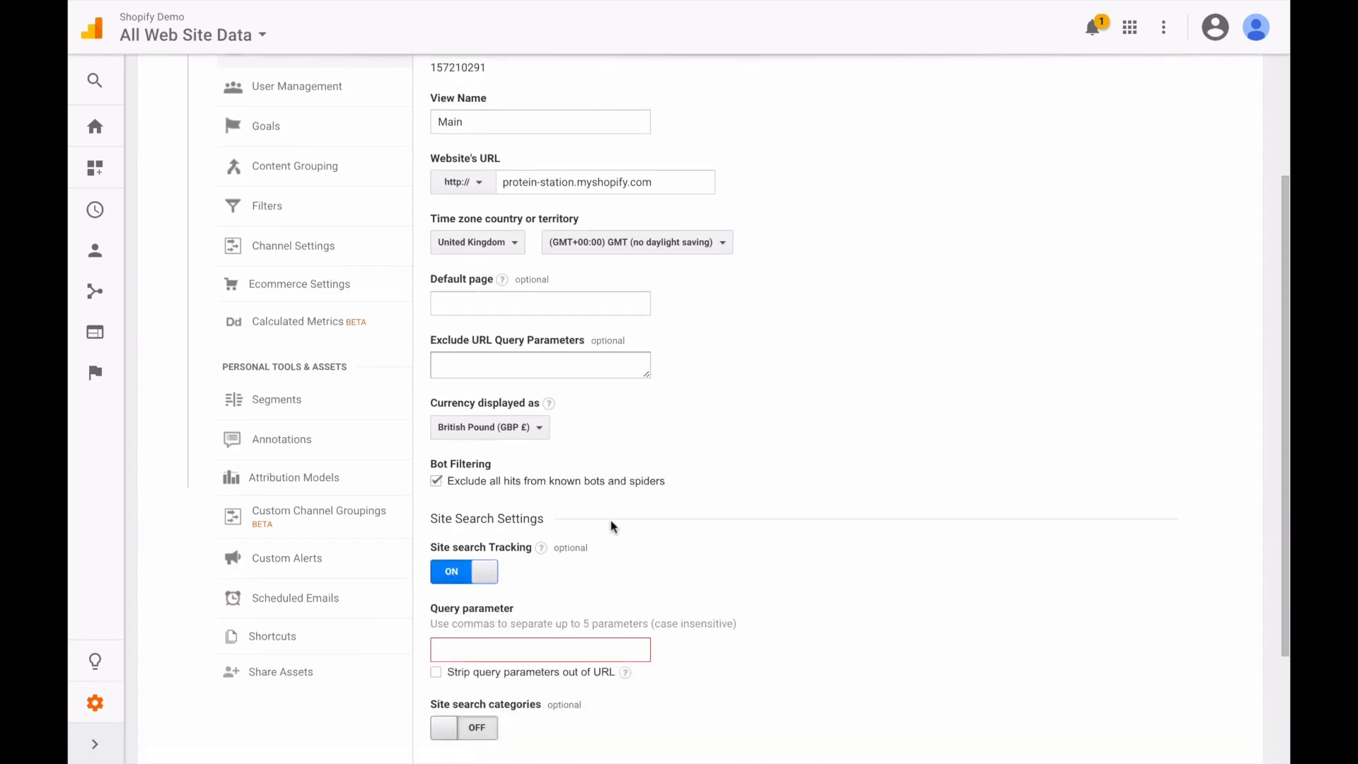
pyautogui.click(450, 651)
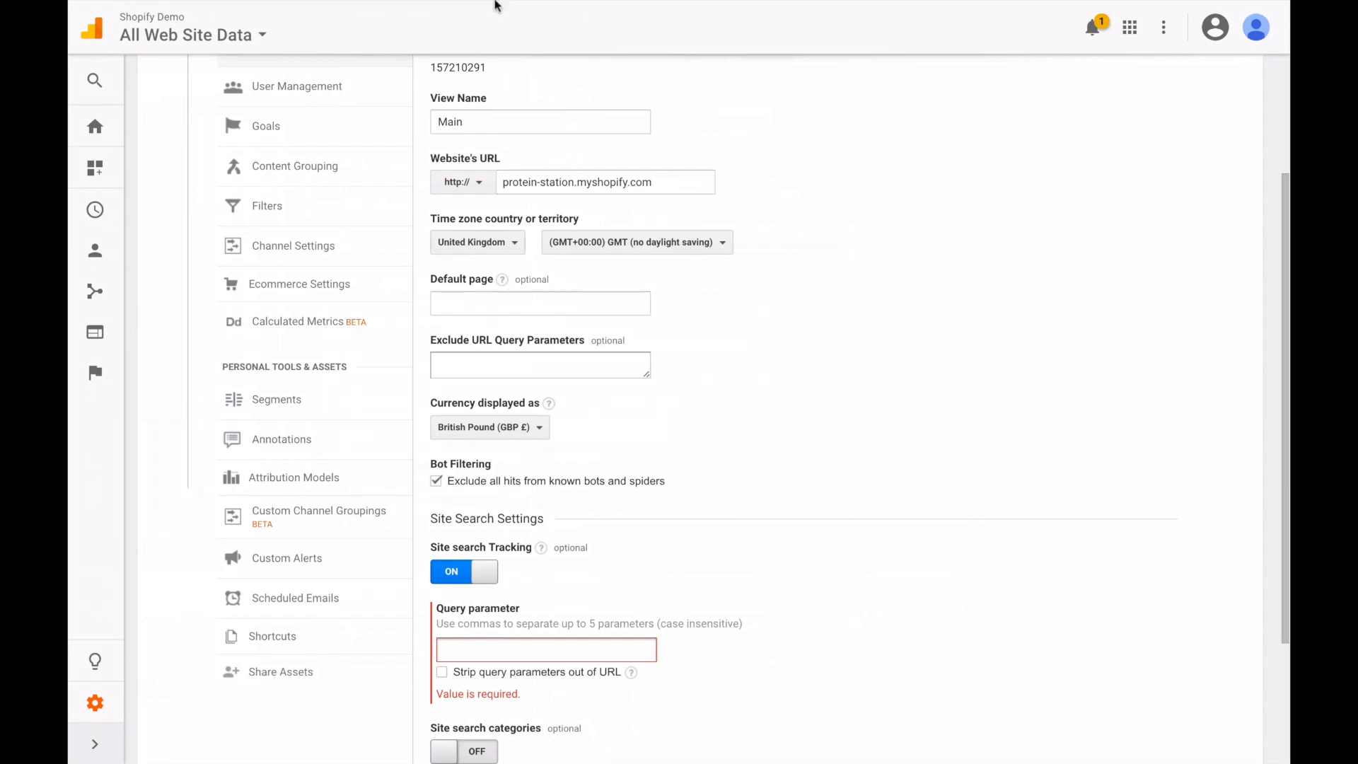
# Search the Protein Station storefront for "test" and examine the query parameter in the results page's address
pyautogui.click(450, 40)
pyautogui.scroll(-15, 476, 281)
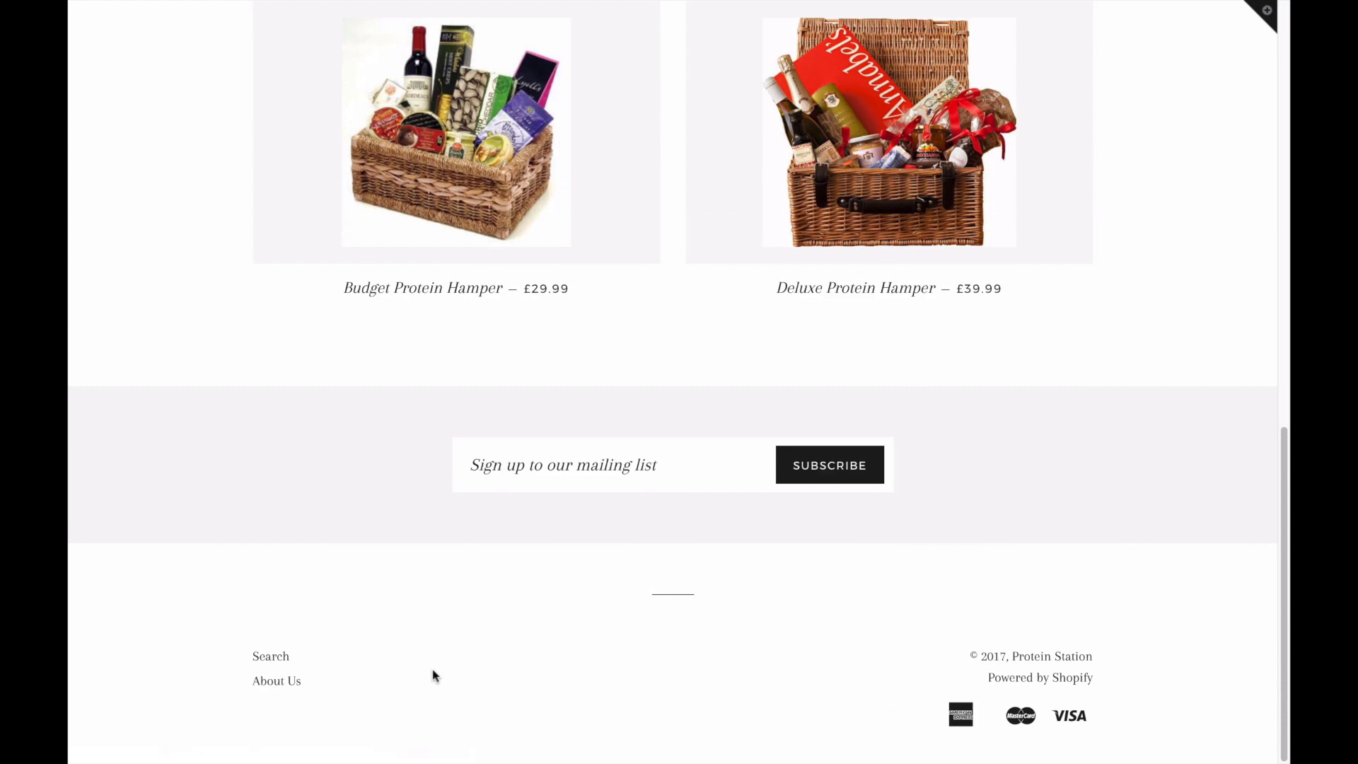
pyautogui.click(268, 654)
pyautogui.click(628, 276)
pyautogui.write('test')
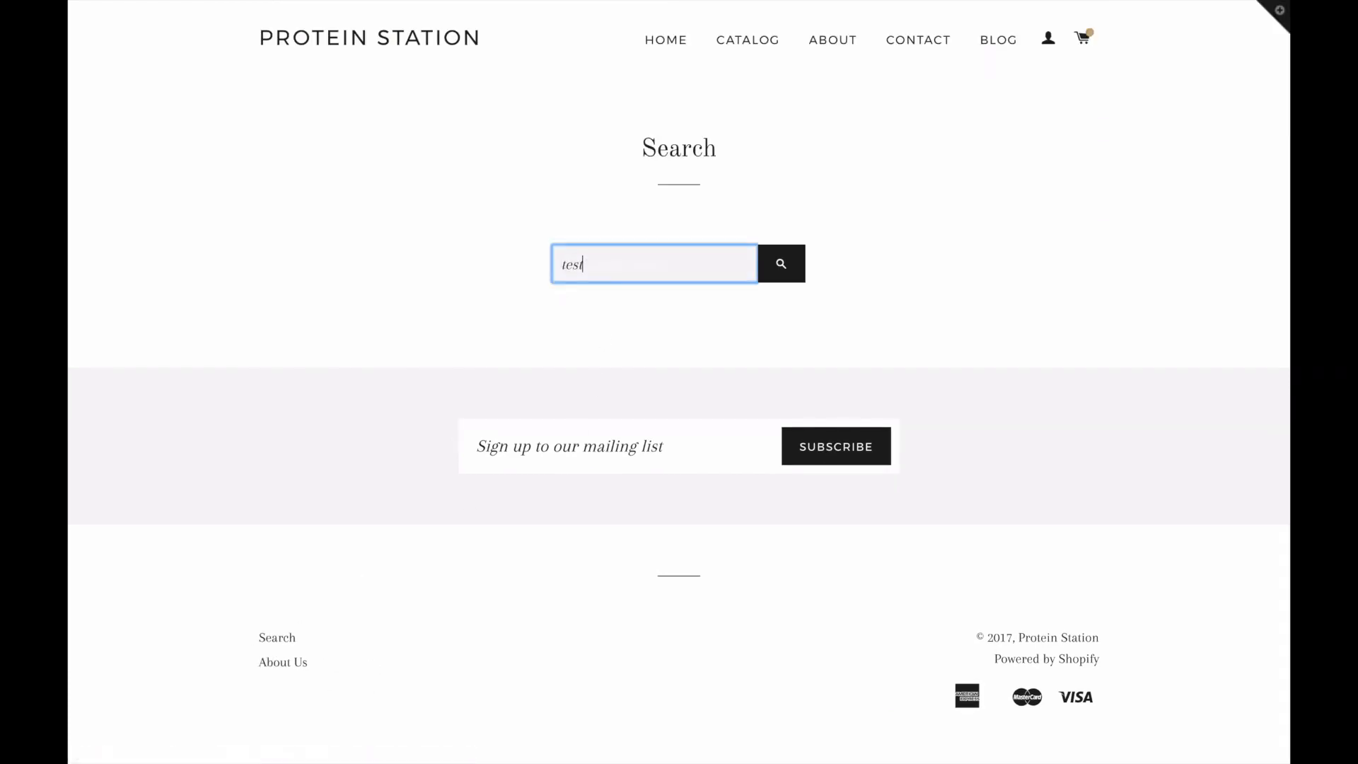
pyautogui.press('Return')
pyautogui.moveTo(535, 2)
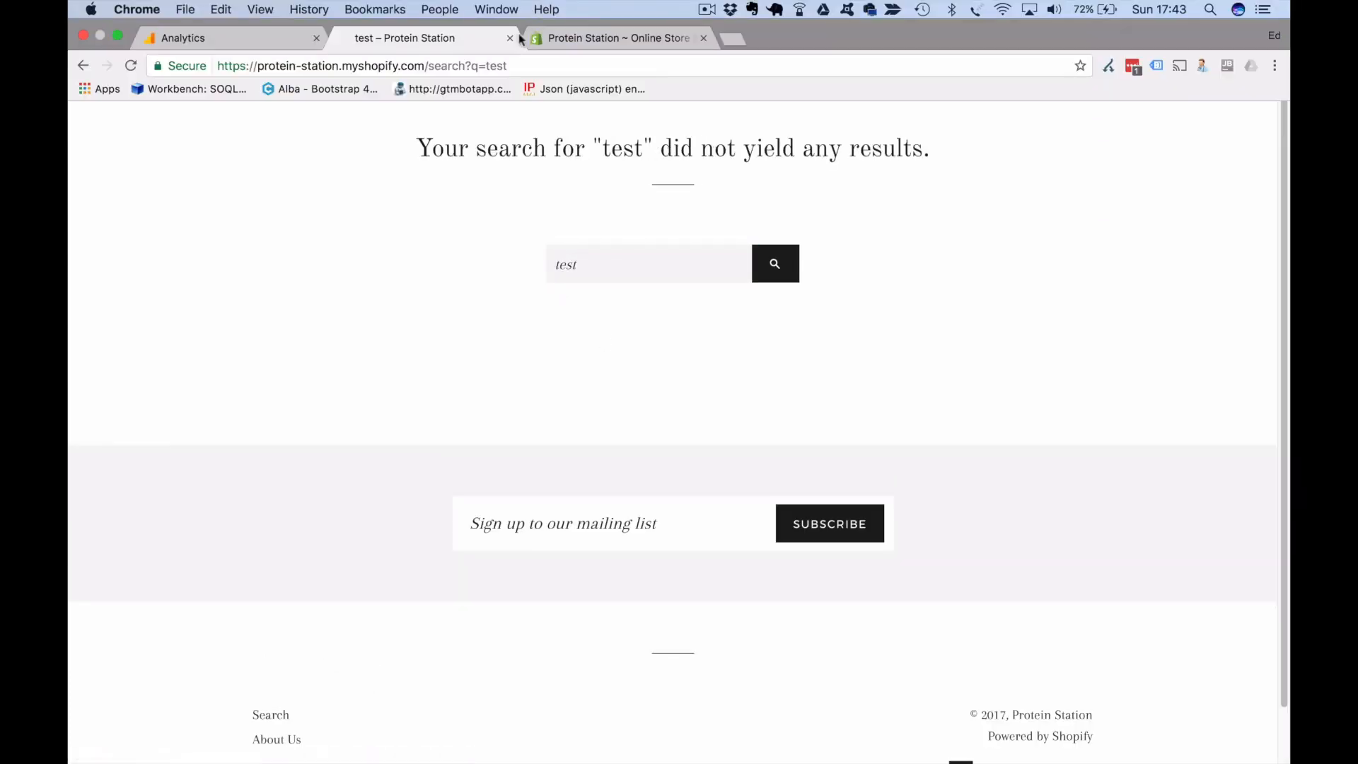
pyautogui.moveTo(470, 66); pyautogui.dragTo(489, 43)
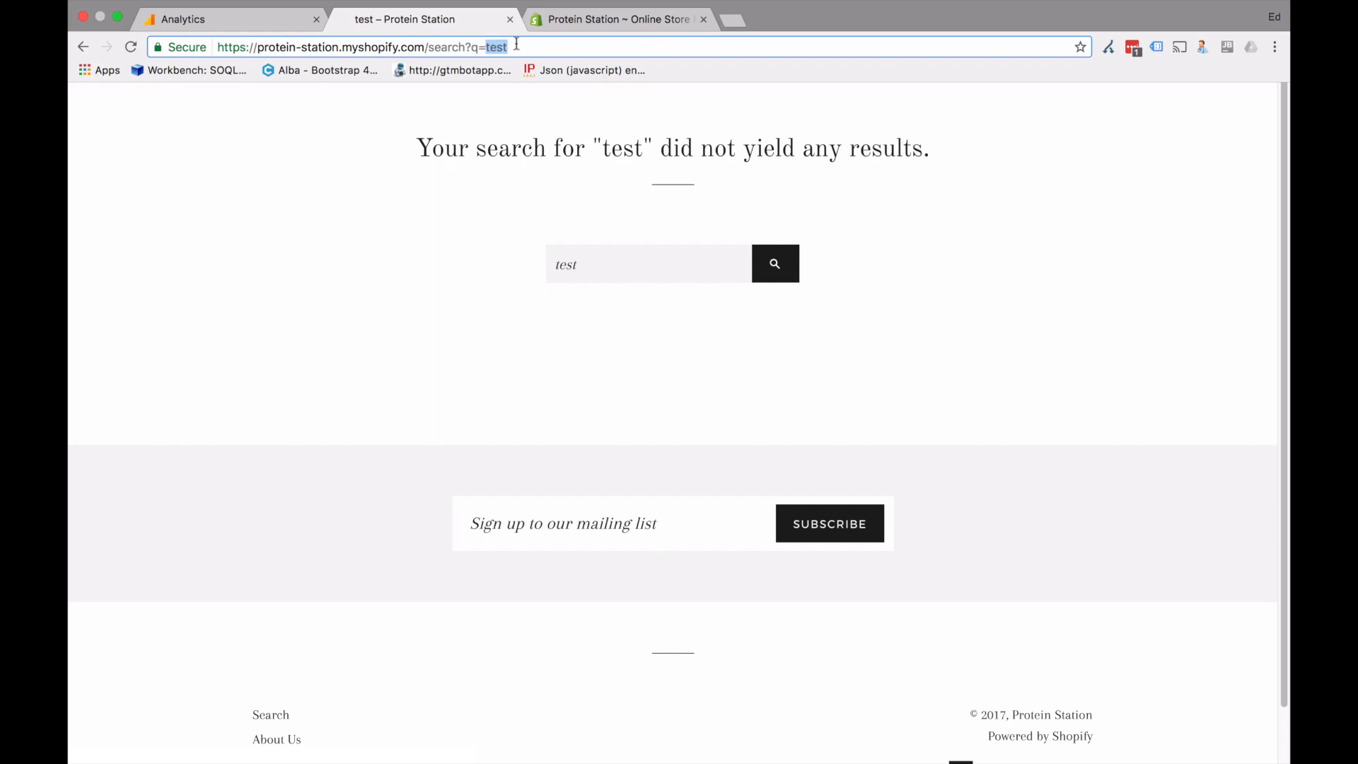
pyautogui.click(474, 47)
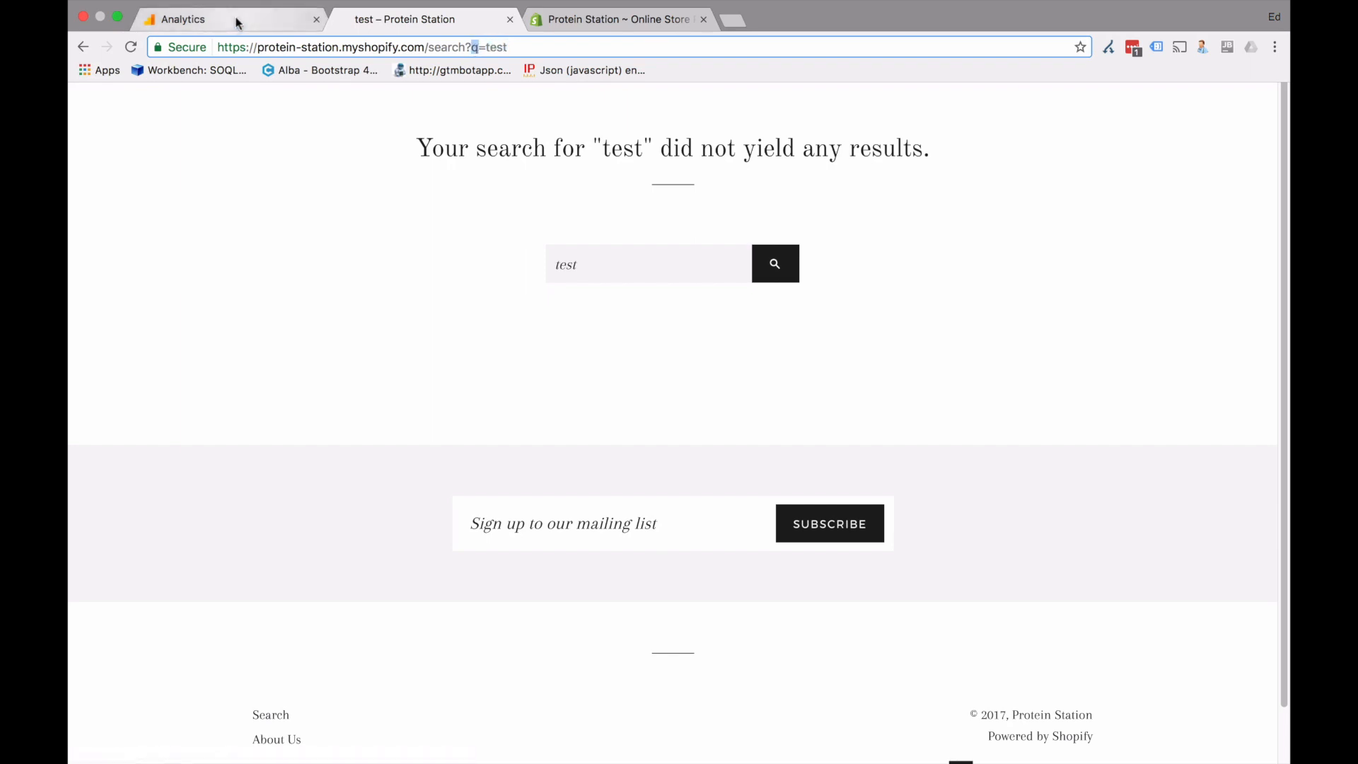
# Back in Google Analytics, set the site search query parameter to q, strip query parameters out of the URL, and save the view settings
pyautogui.click(183, 19)
pyautogui.write('q')
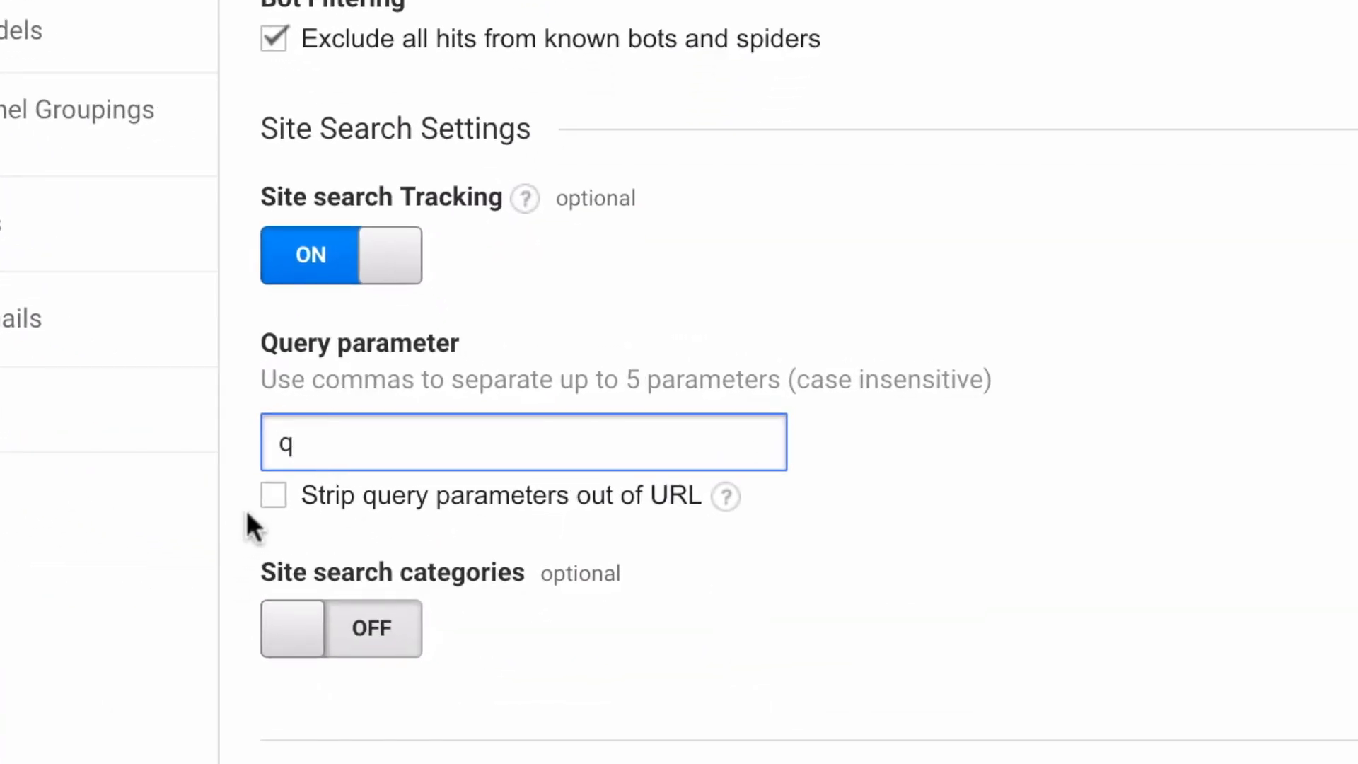
pyautogui.click(270, 497)
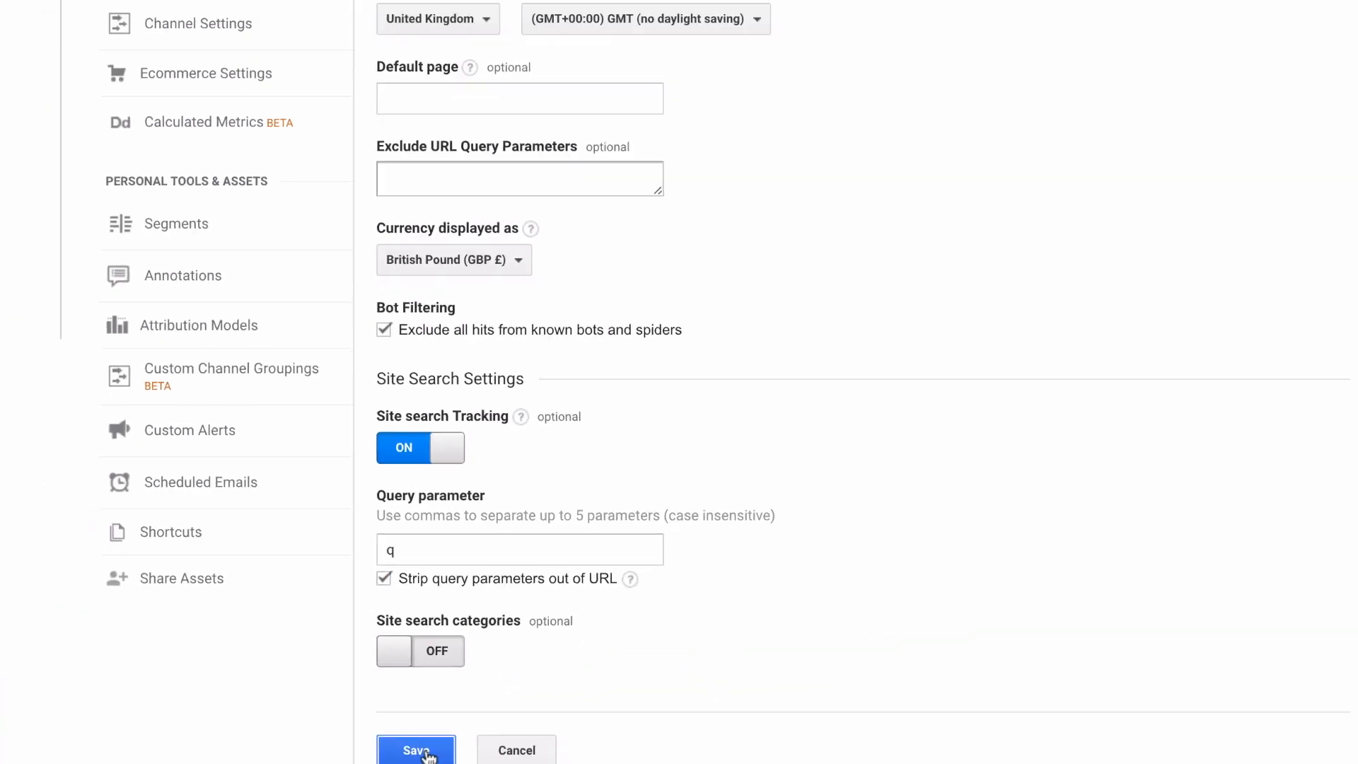
pyautogui.click(397, 749)
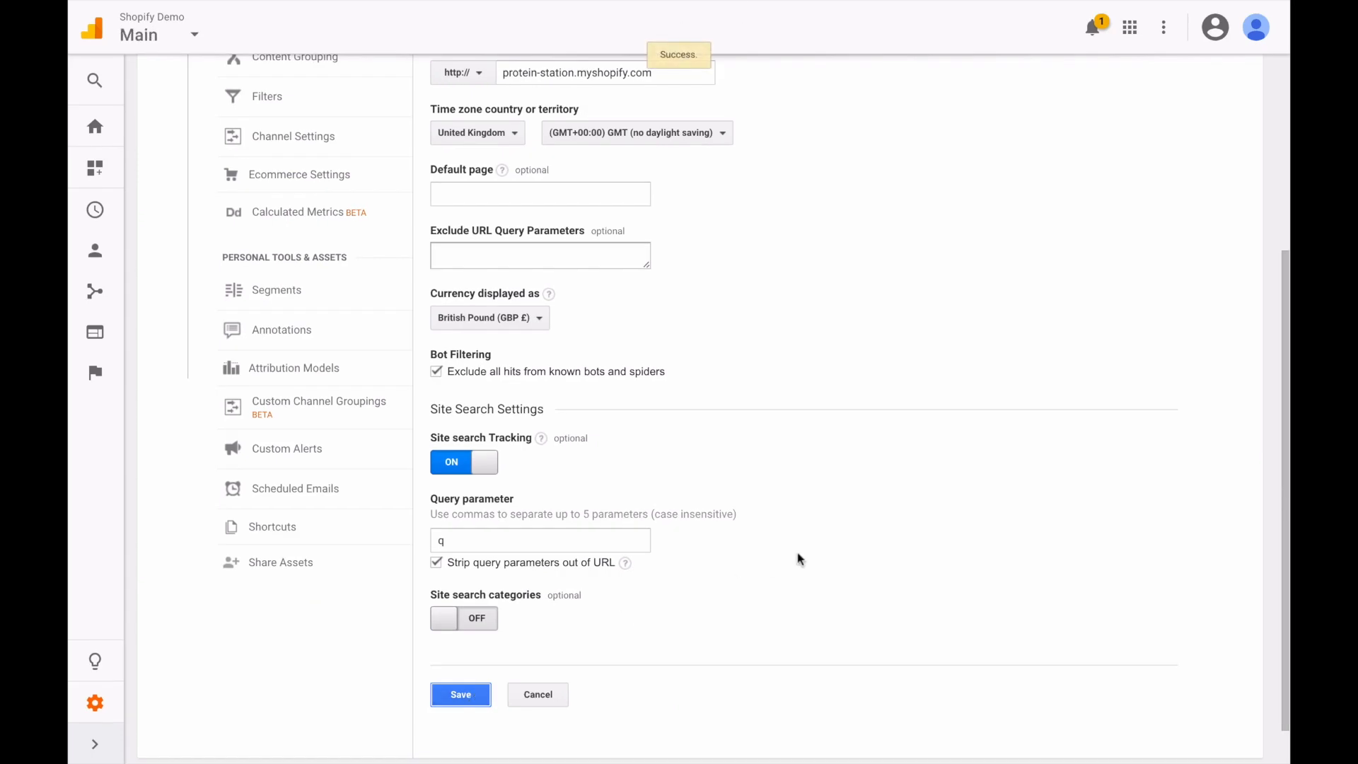
# Copy the Main view as a new view named Raw
pyautogui.scroll(3, 800, 559)
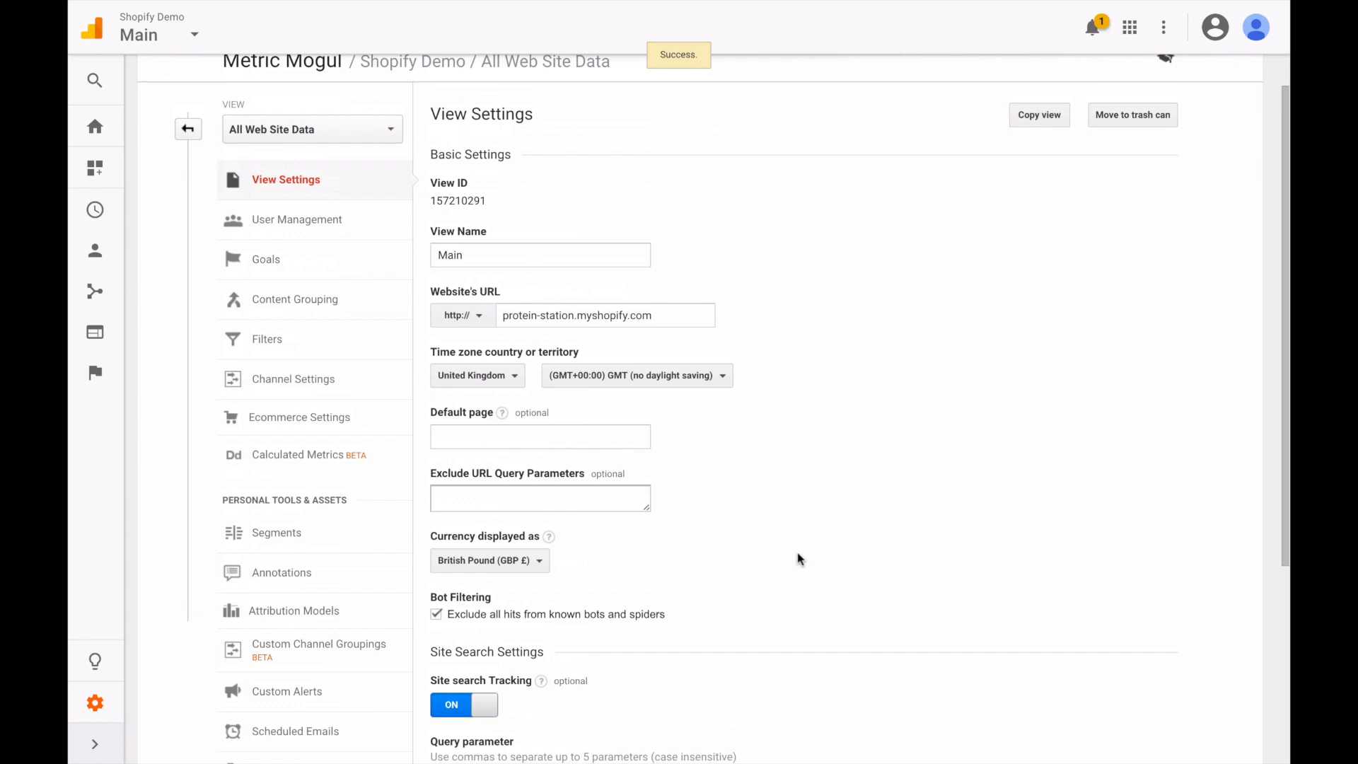
pyautogui.scroll(1, 708, 364)
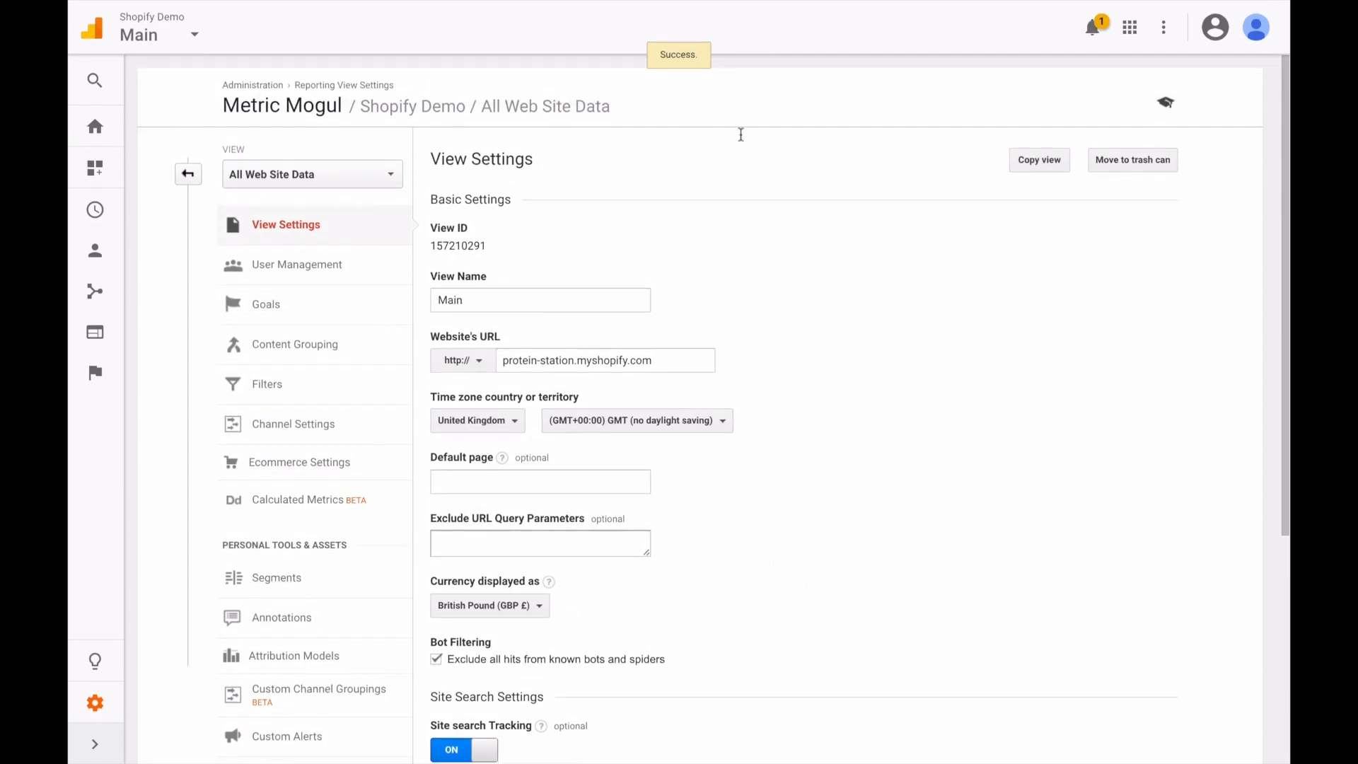
pyautogui.click(1036, 169)
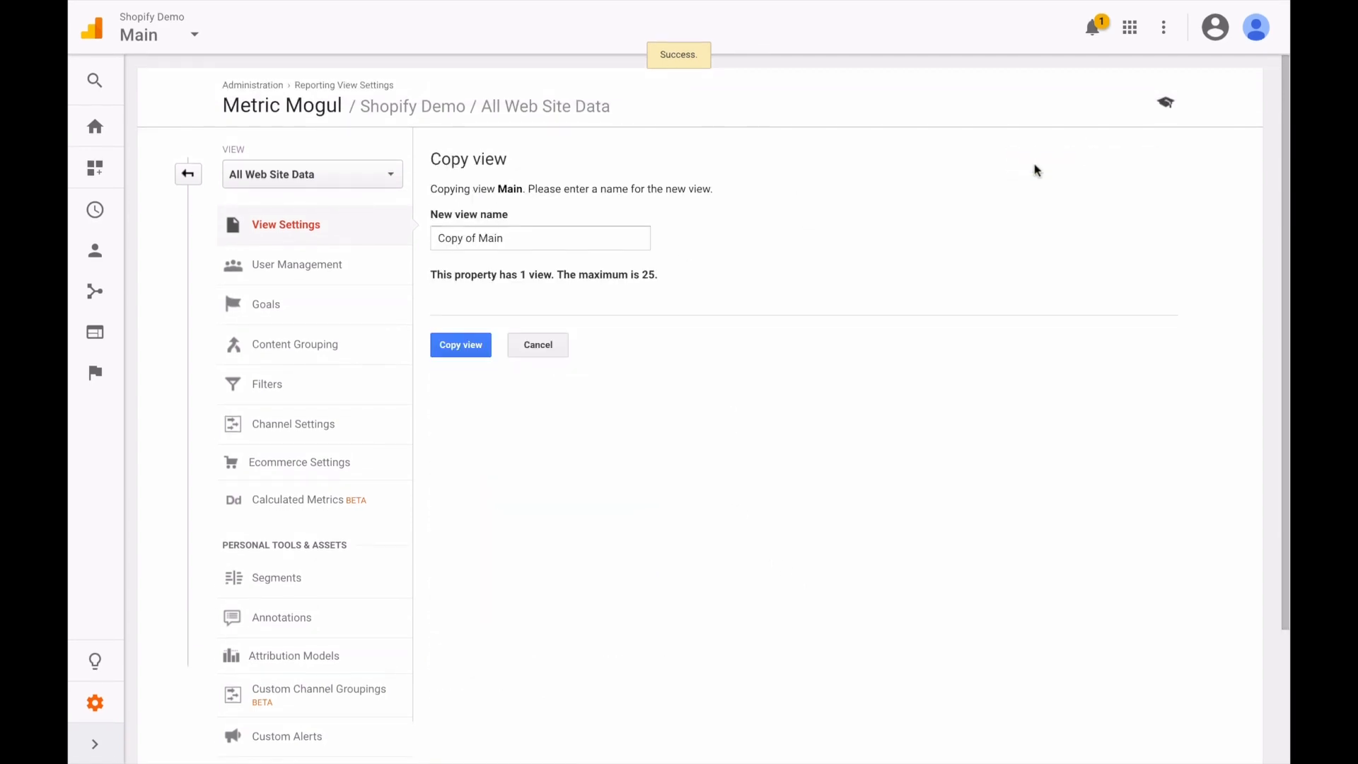
pyautogui.click(470, 238)
pyautogui.hotkey('ctrl', 'a')
pyautogui.write('Raw')
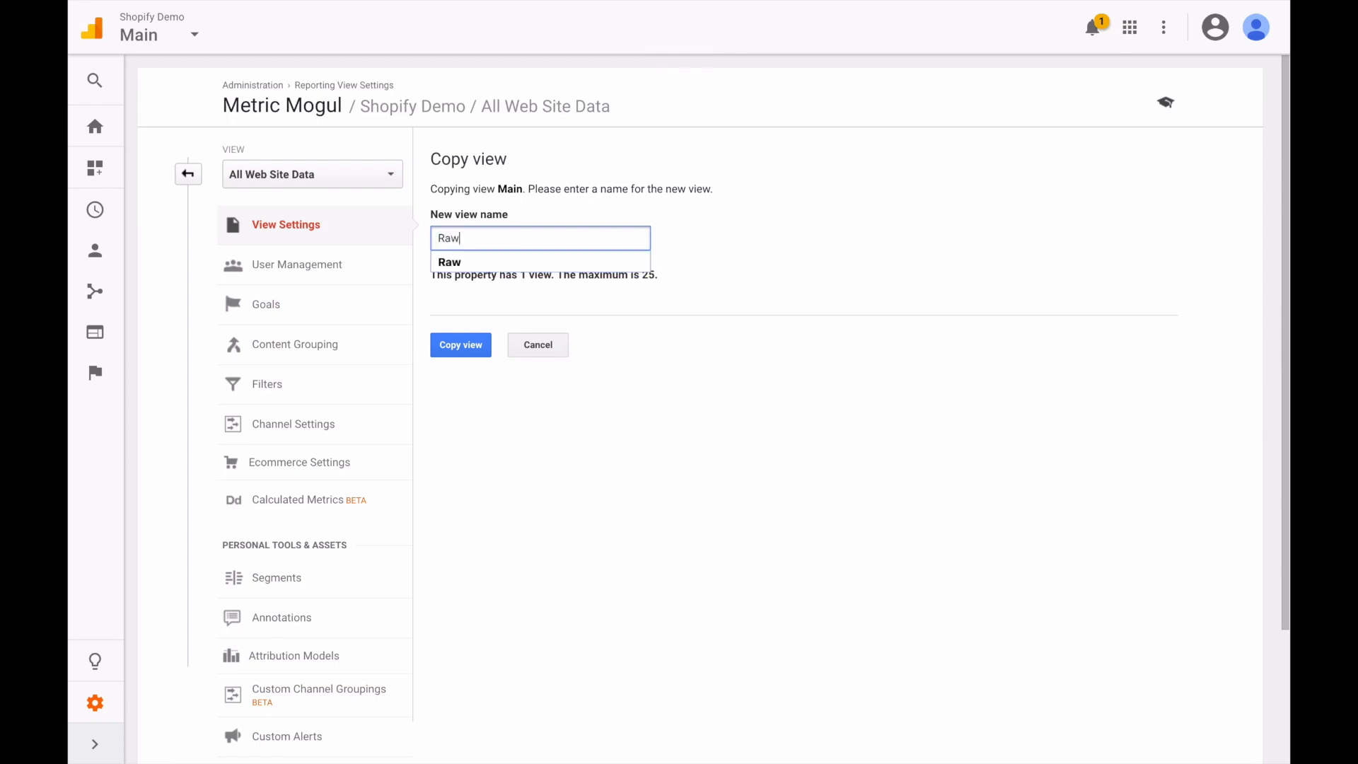
pyautogui.click(459, 349)
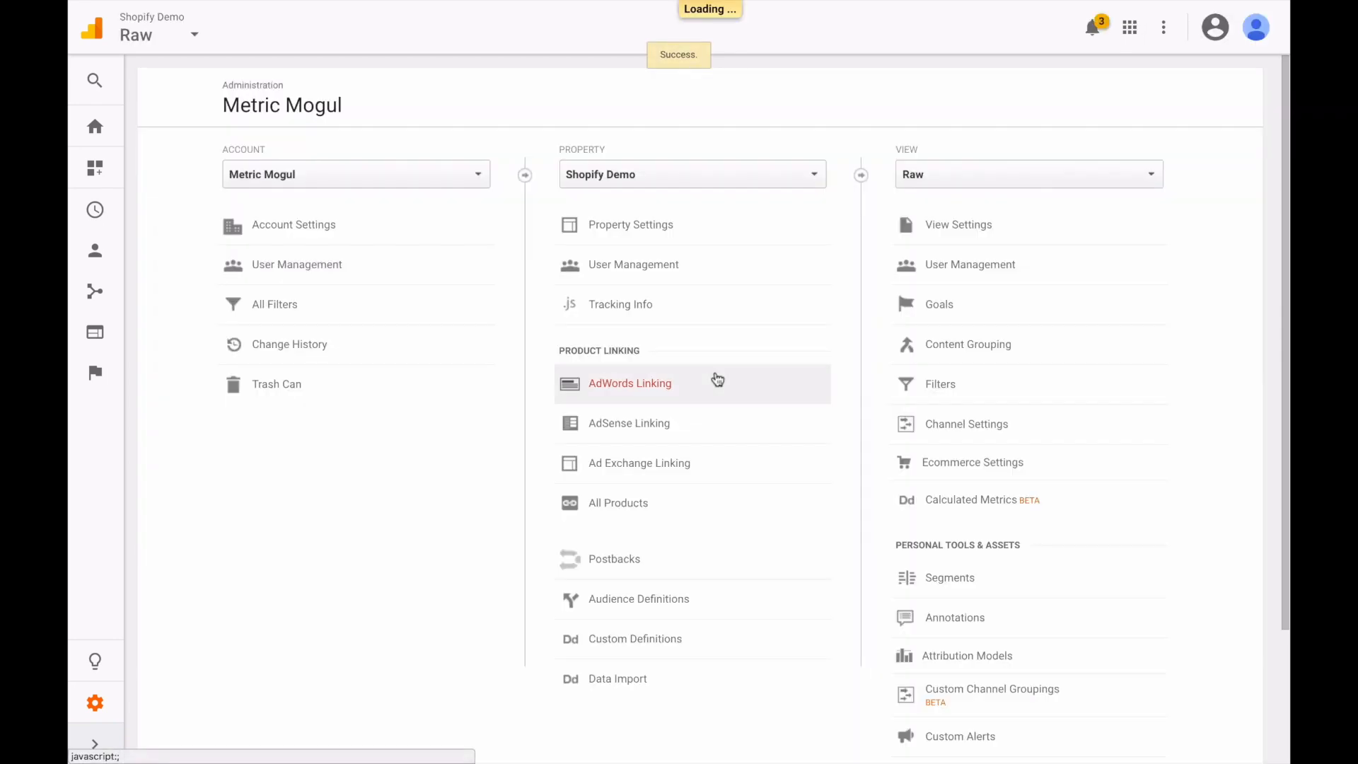
# Review the views available in the Shopify Demo property and switch to the Main view
pyautogui.click(958, 187)
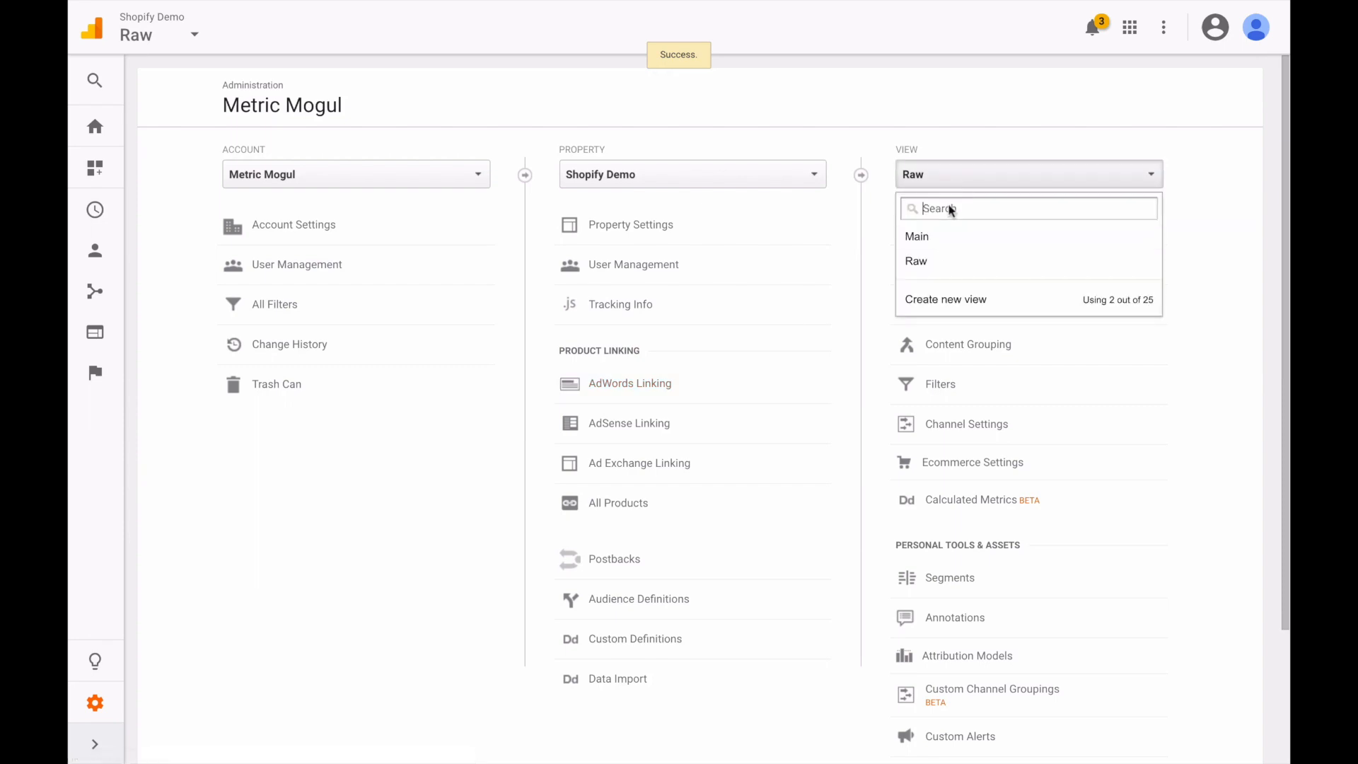
pyautogui.click(938, 263)
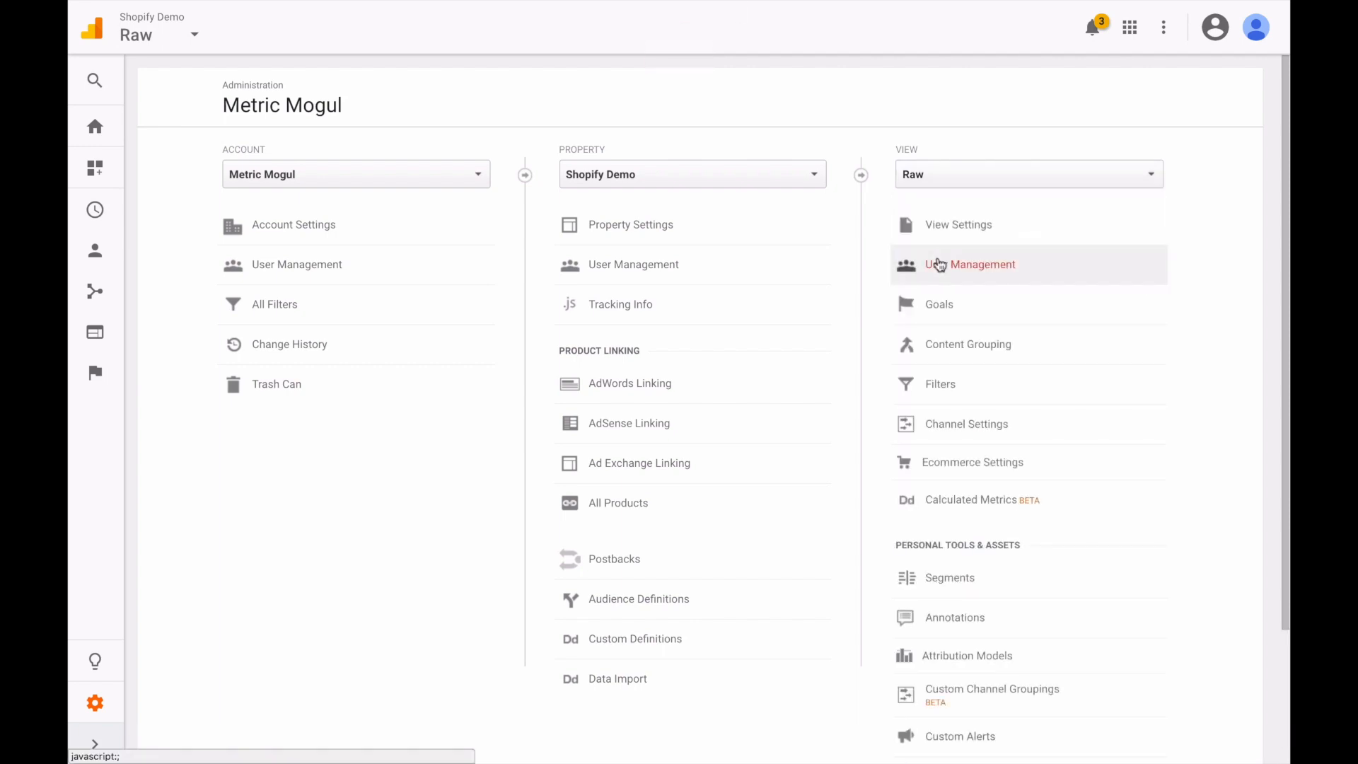
pyautogui.click(940, 188)
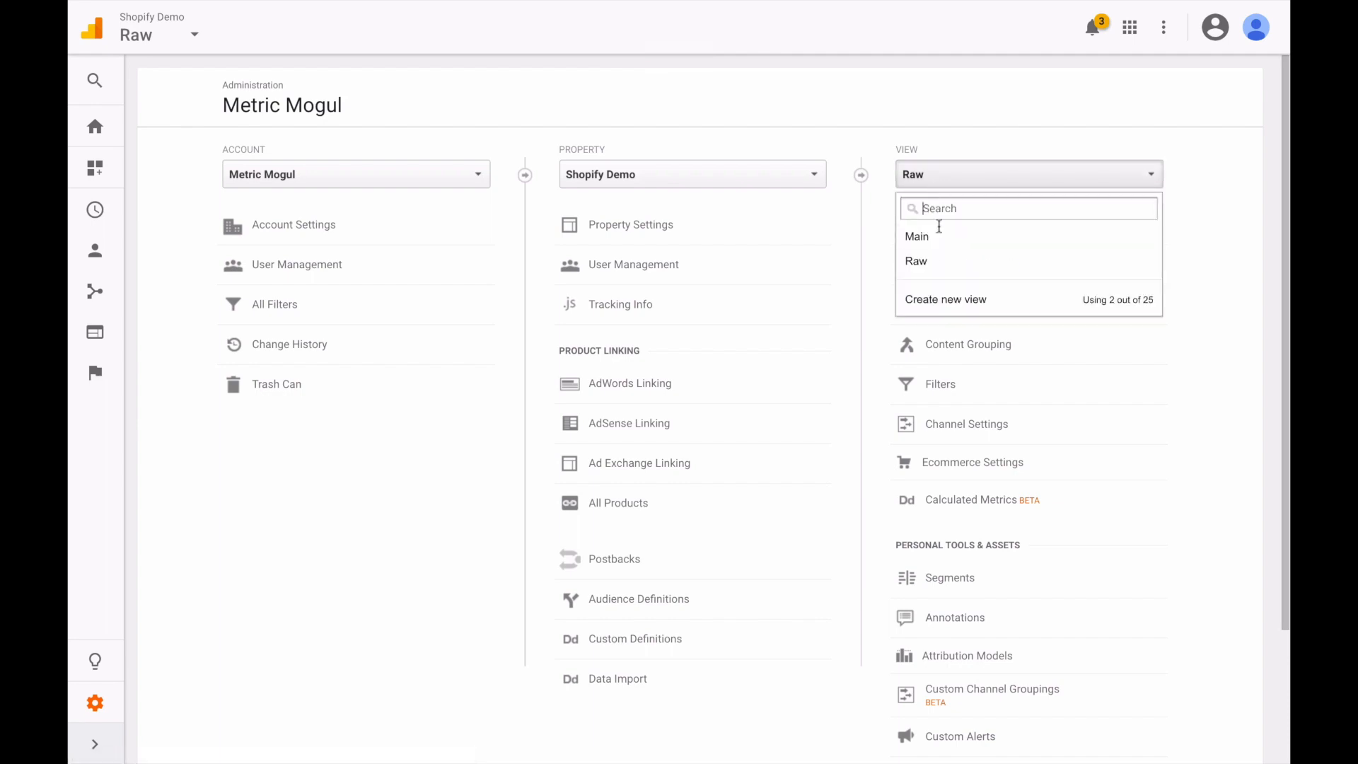
pyautogui.click(940, 233)
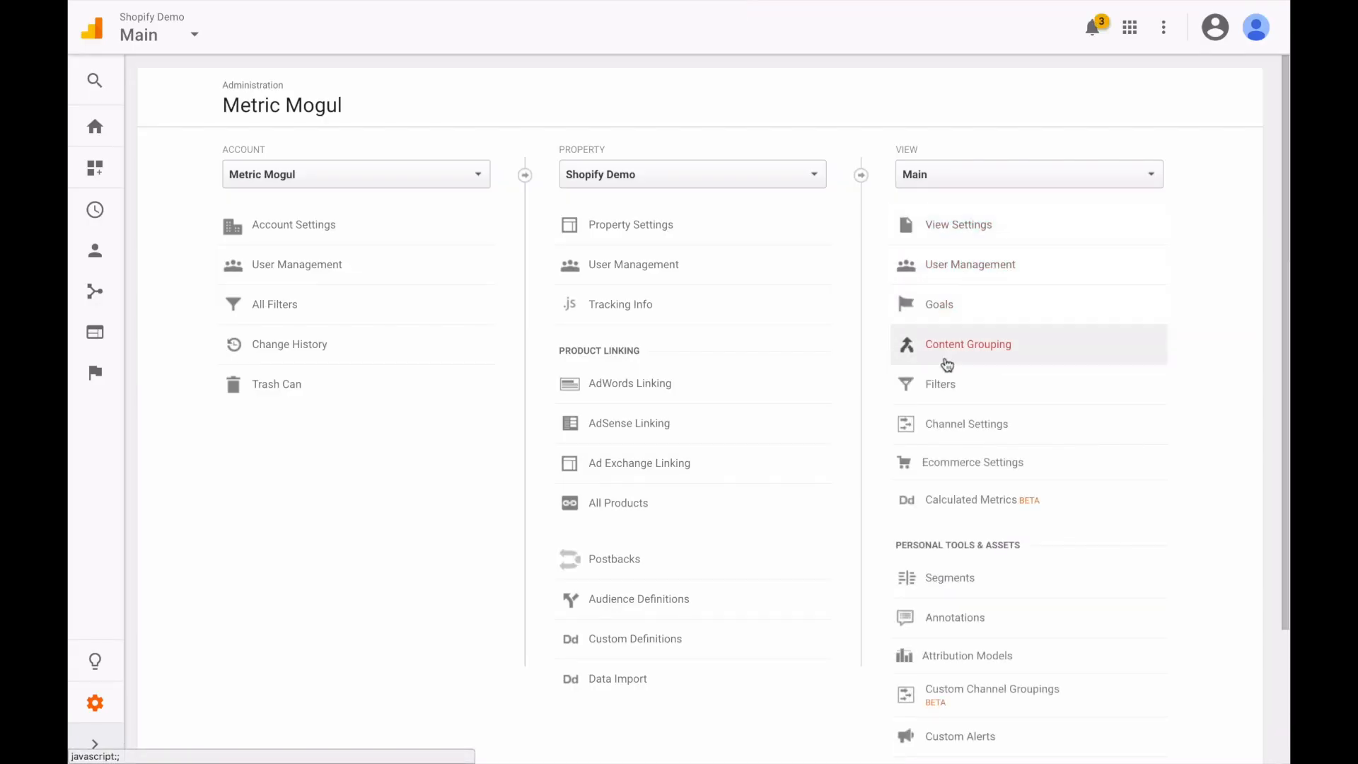
# Add a new filter to the Main view and name it Exclude Spam Traffic
pyautogui.click(948, 385)
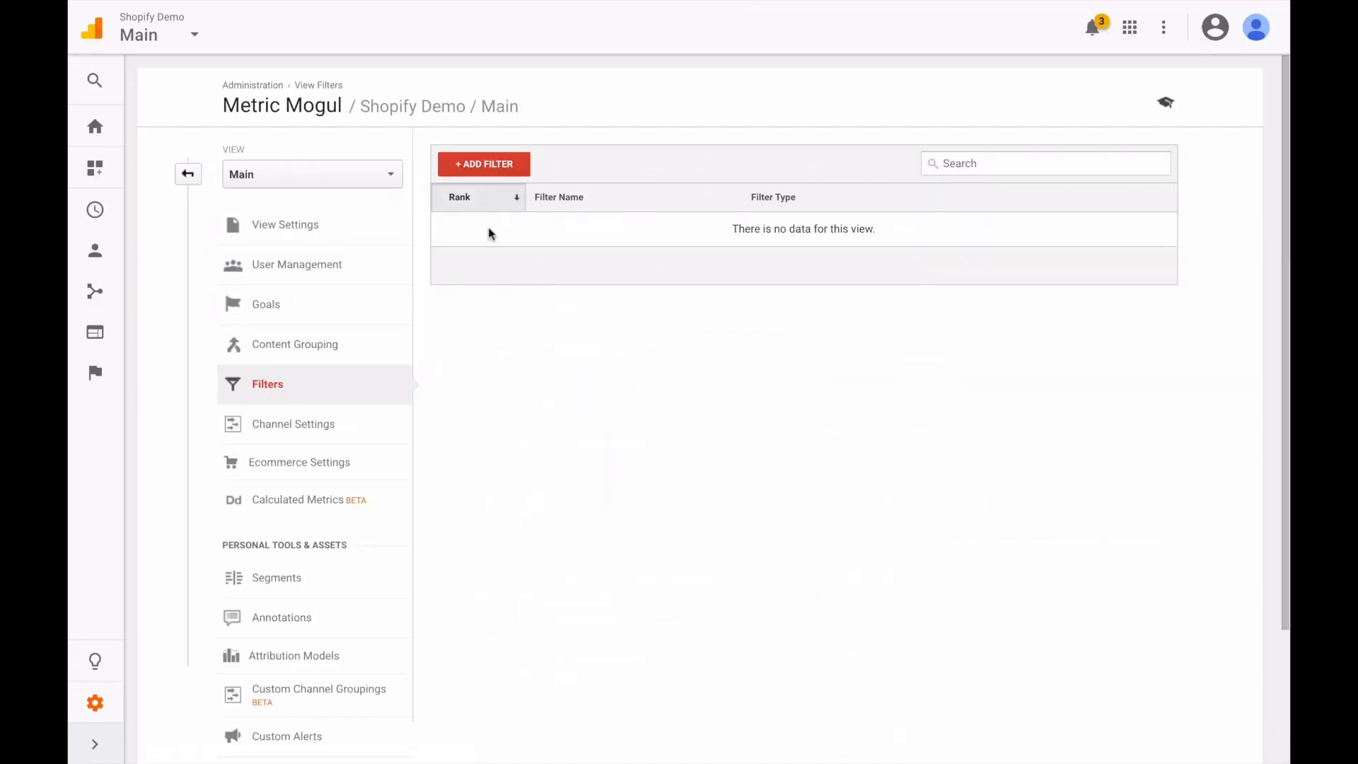
pyautogui.click(493, 163)
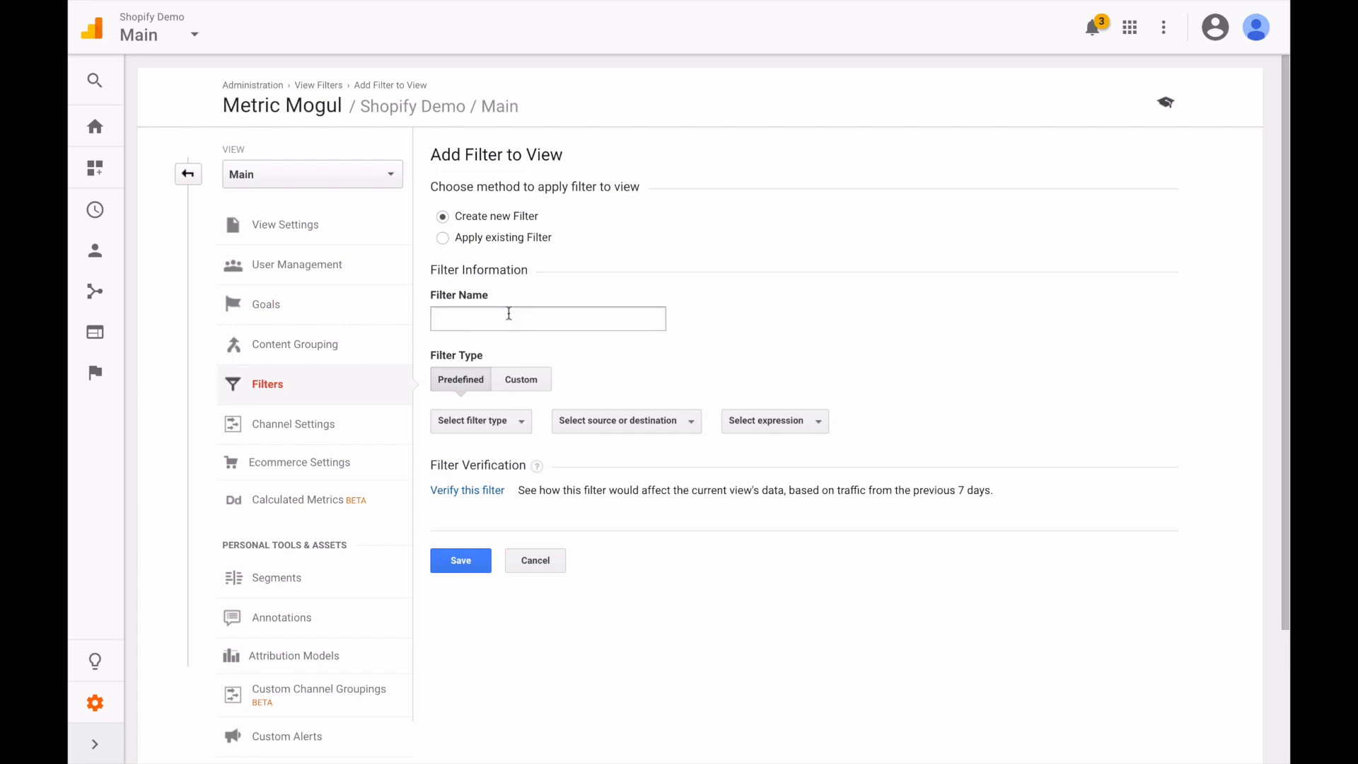
pyautogui.click(508, 314)
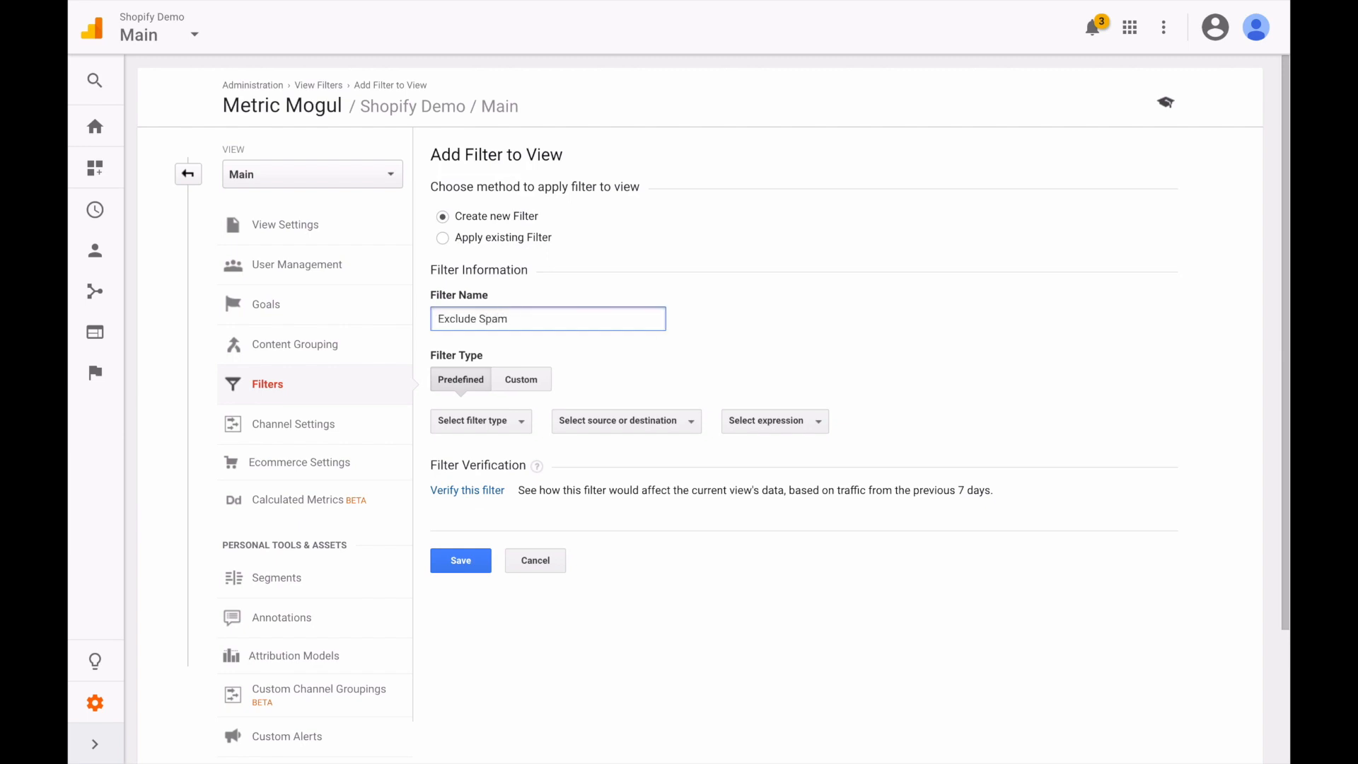
# Make the Exclude Spam Traffic filter a custom Include filter on the Hostname field
pyautogui.click(521, 380)
pyautogui.scroll(-1, 520, 377)
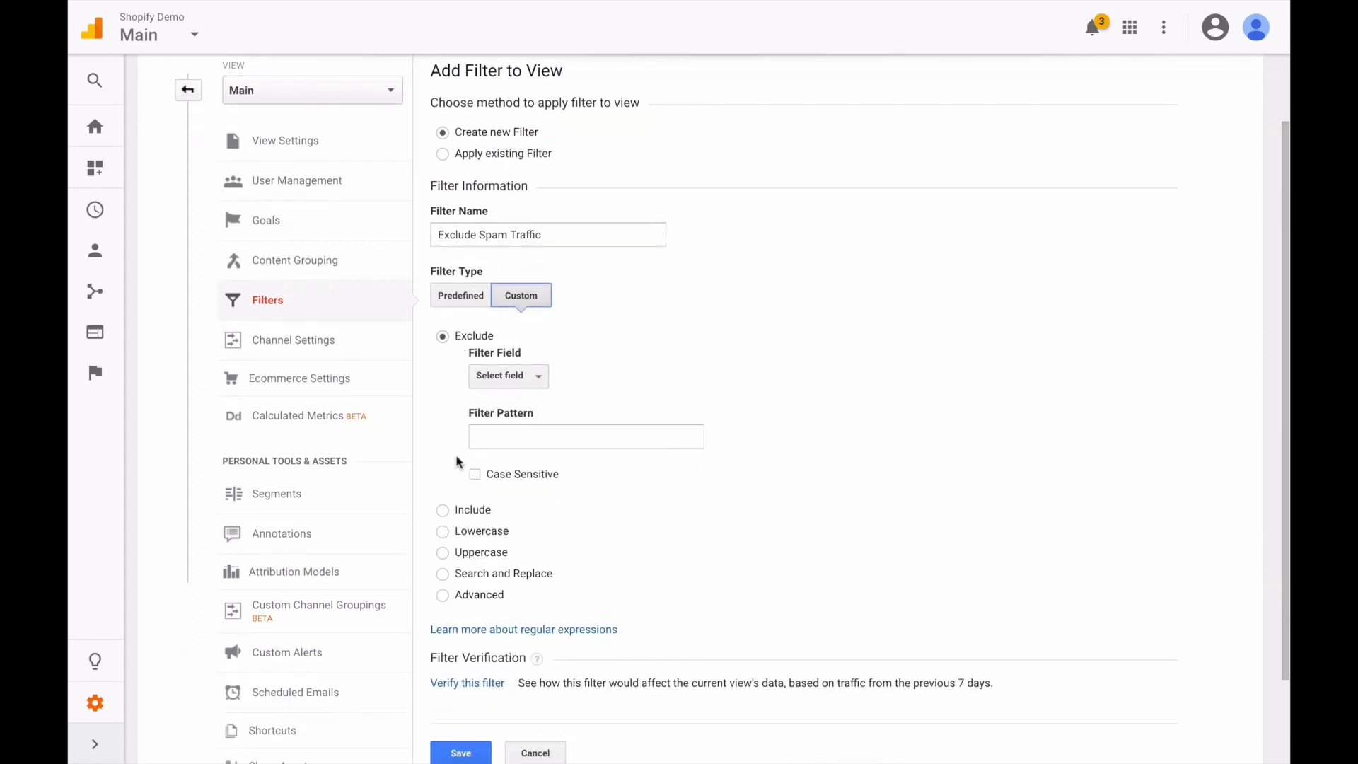
pyautogui.click(442, 510)
pyautogui.click(502, 397)
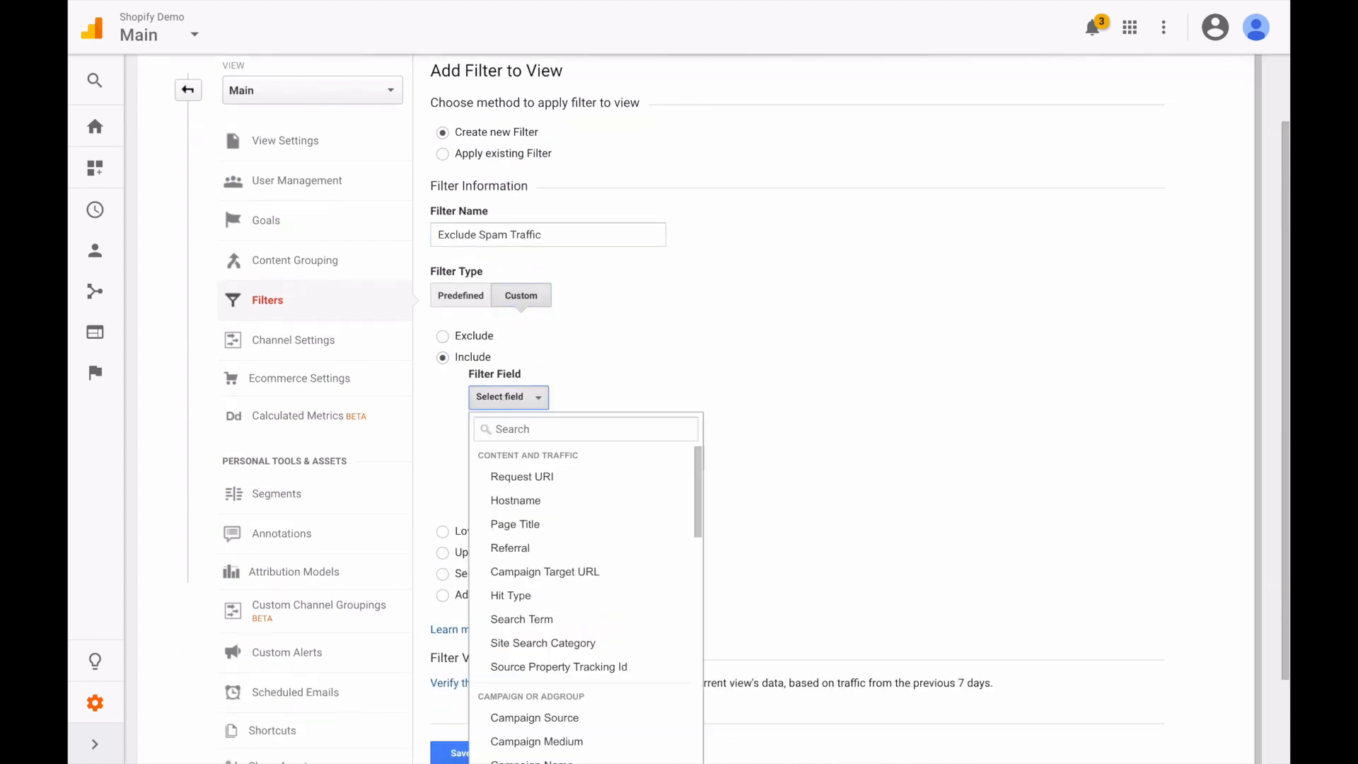
pyautogui.click(515, 501)
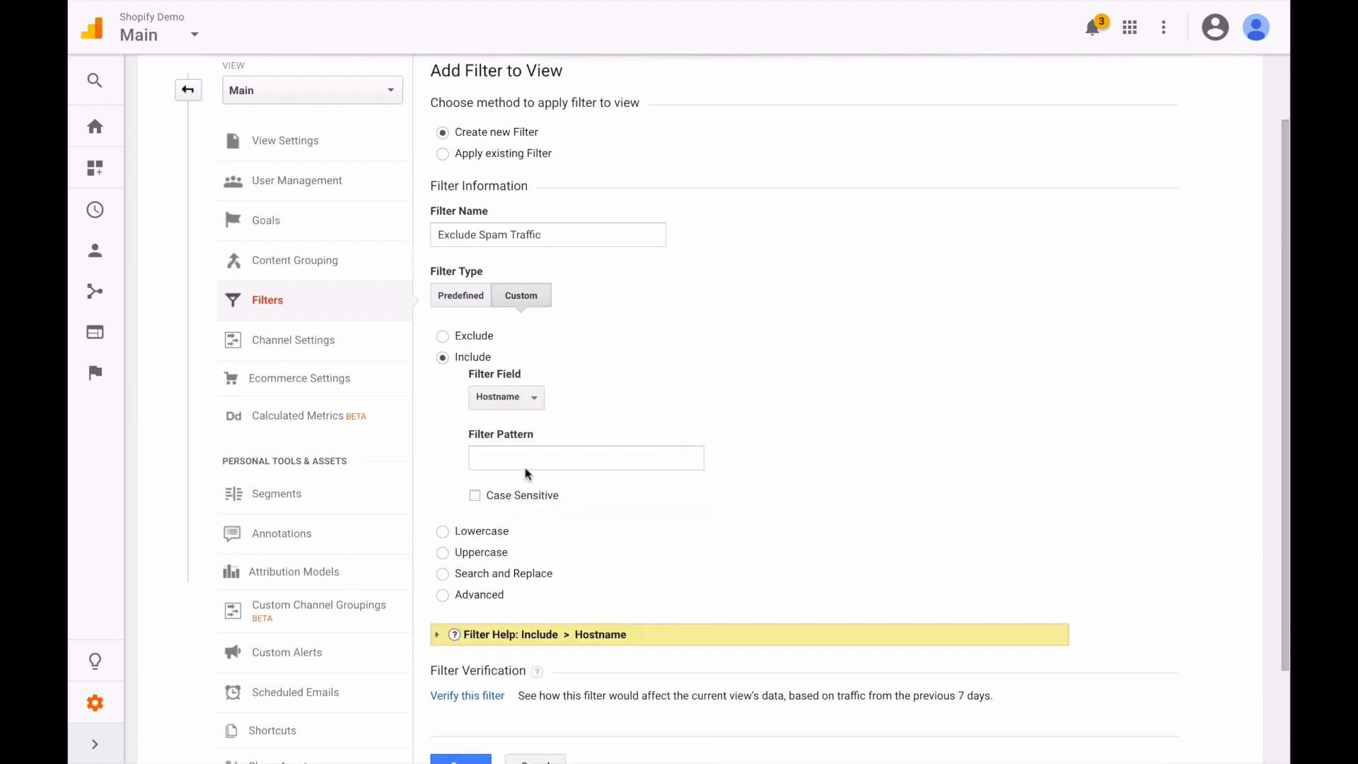
# Set the filter pattern to myshopify\.com and save the filter
pyautogui.click(521, 462)
pyautogui.write('myshop')
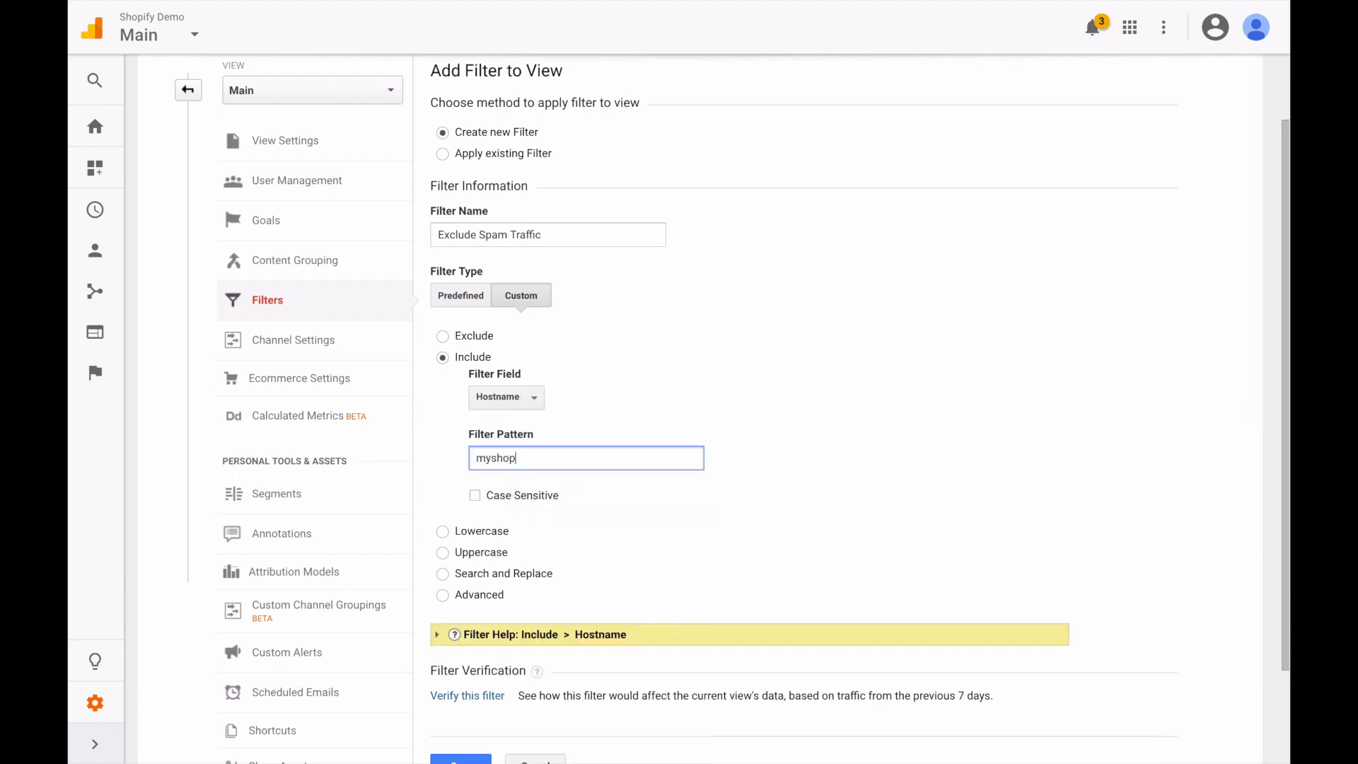
pyautogui.write('ify.com')
pyautogui.scroll(-1, 600, 403)
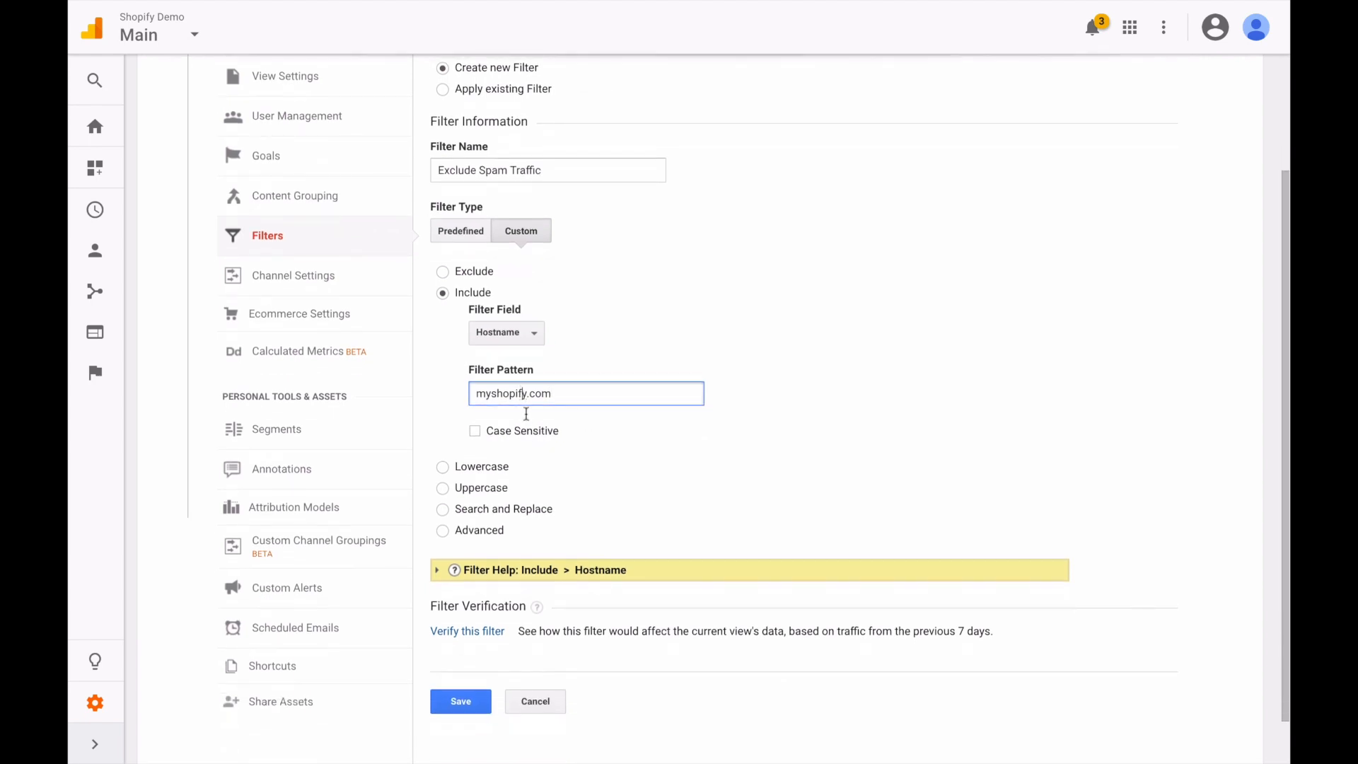
pyautogui.press('Right')
pyautogui.write('\\')
pyautogui.click(616, 336)
pyautogui.scroll(-1, 614, 388)
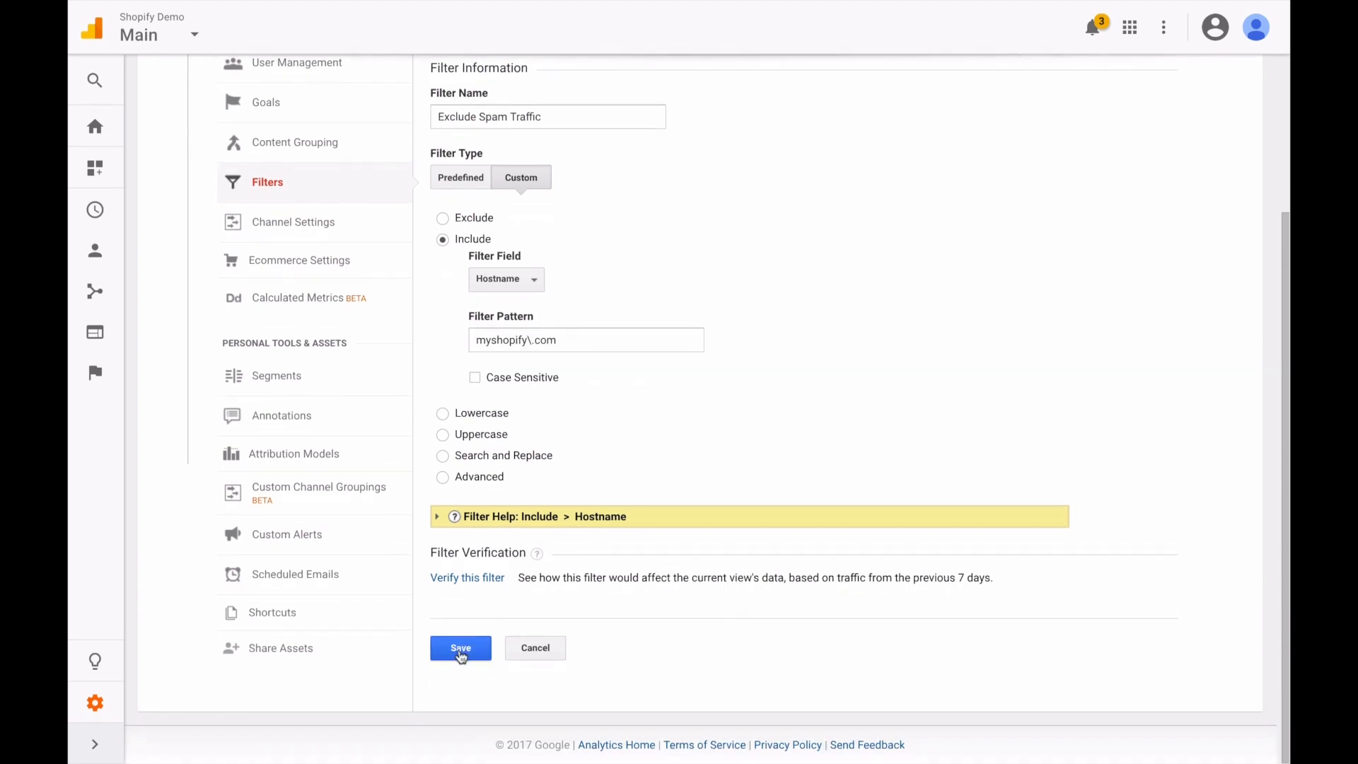
pyautogui.click(457, 645)
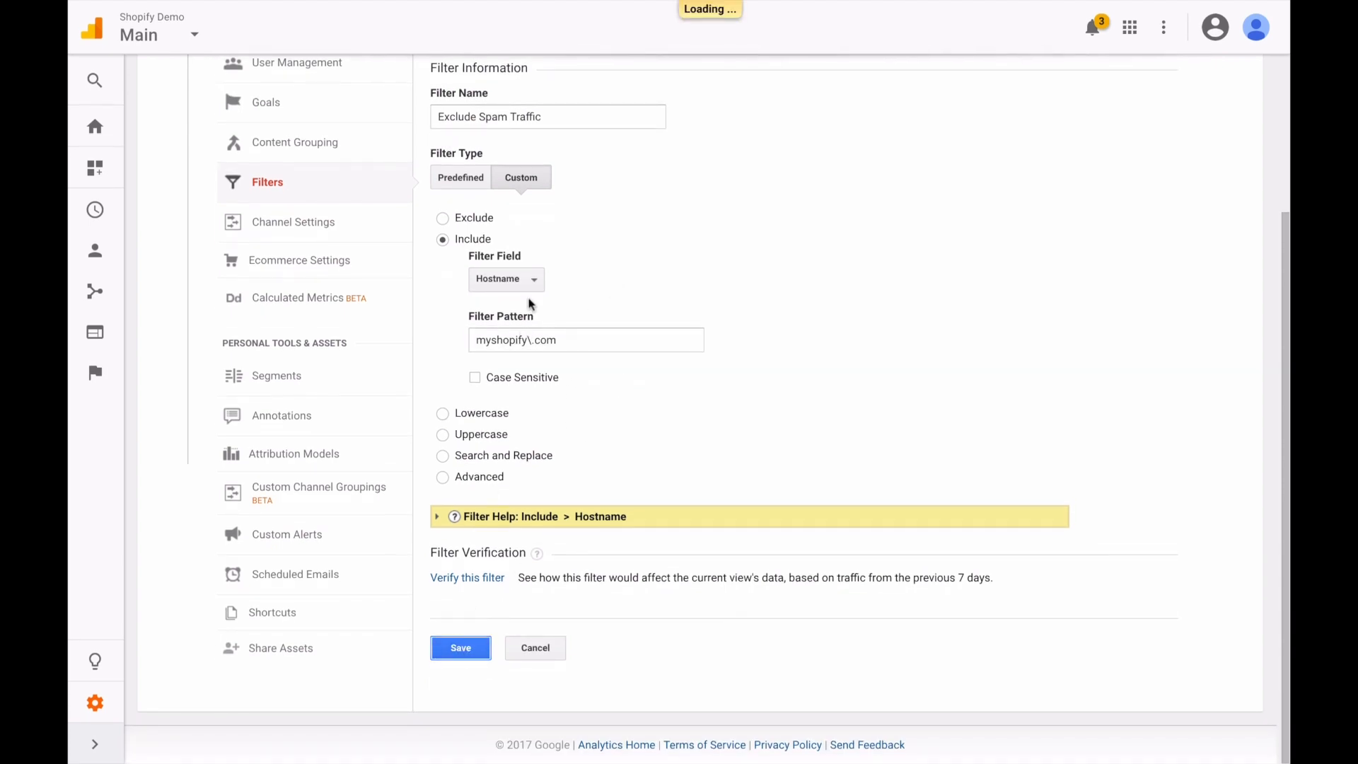
pyautogui.scroll(3, 530, 305)
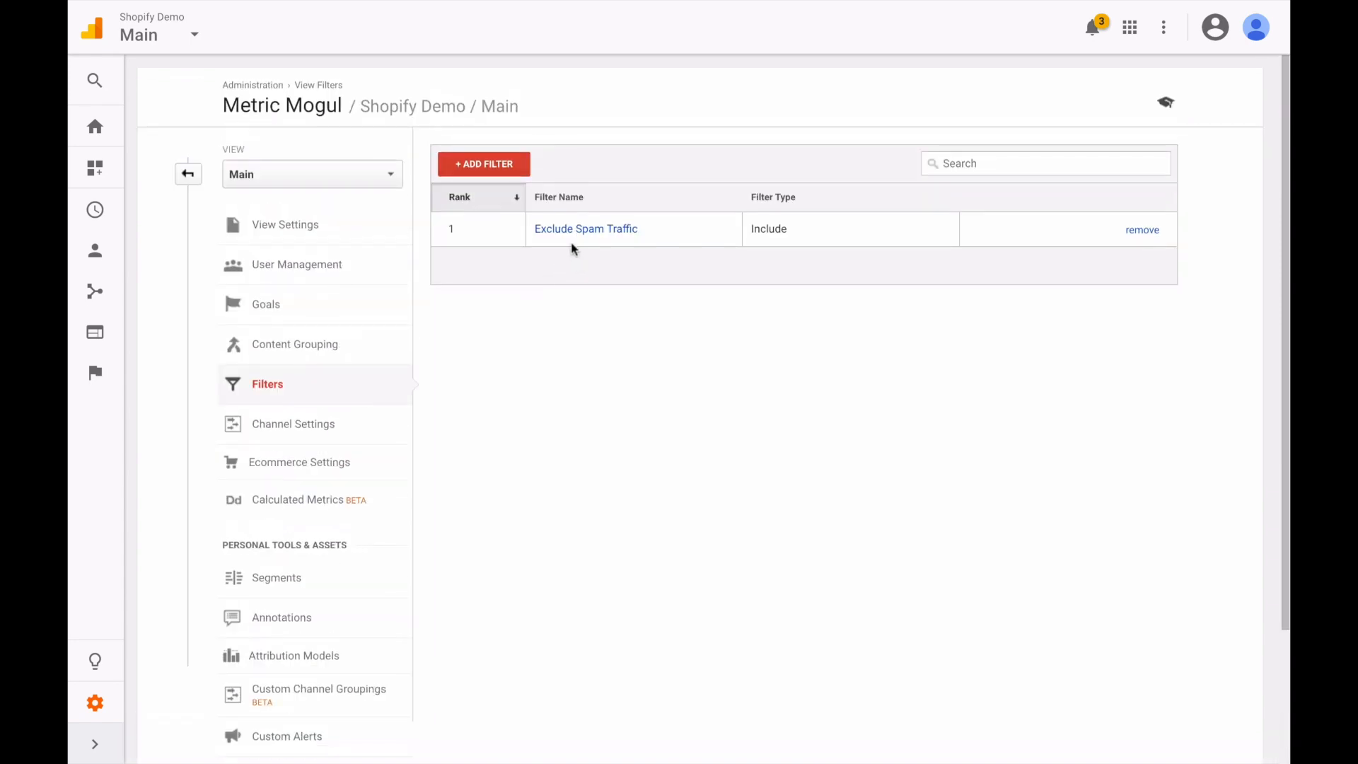
# Add another new filter to the Main view and name it Exclude Office IP Address
pyautogui.click(493, 170)
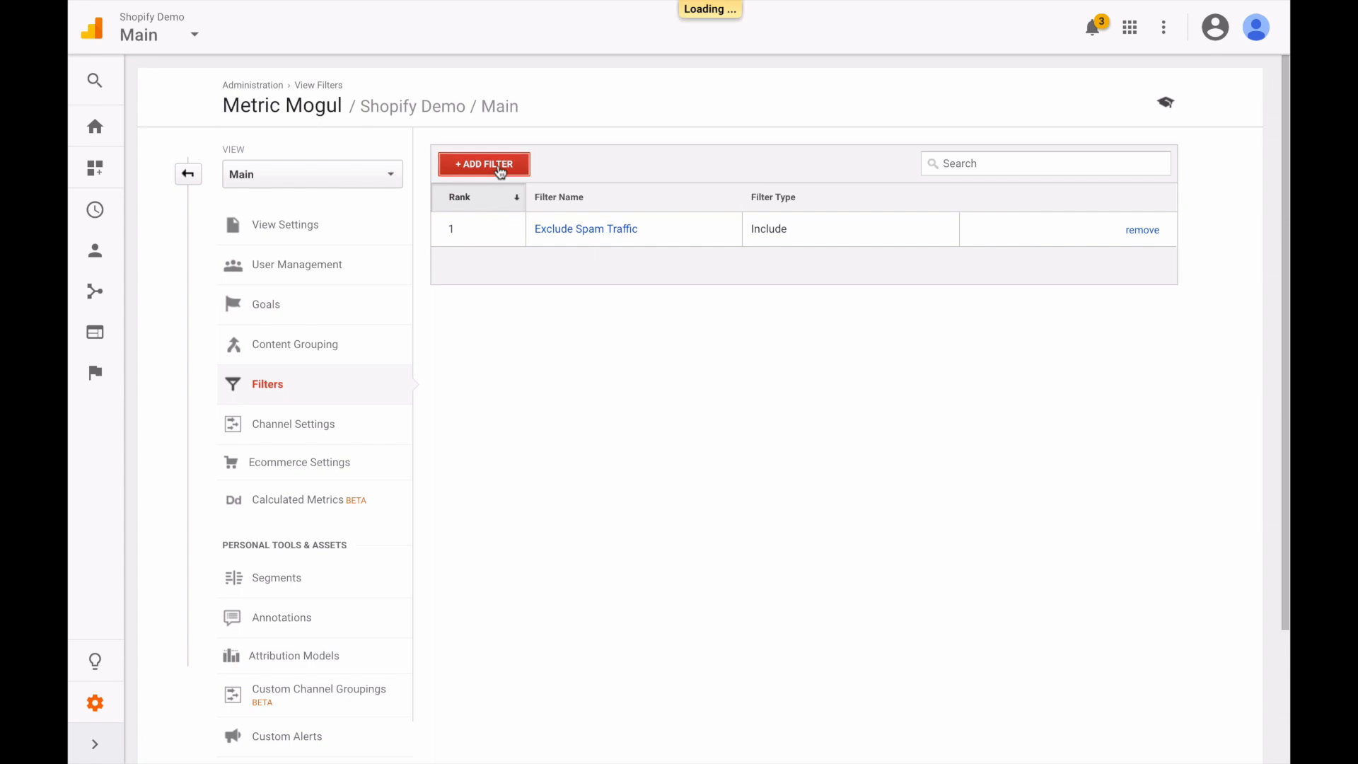
pyautogui.click(475, 317)
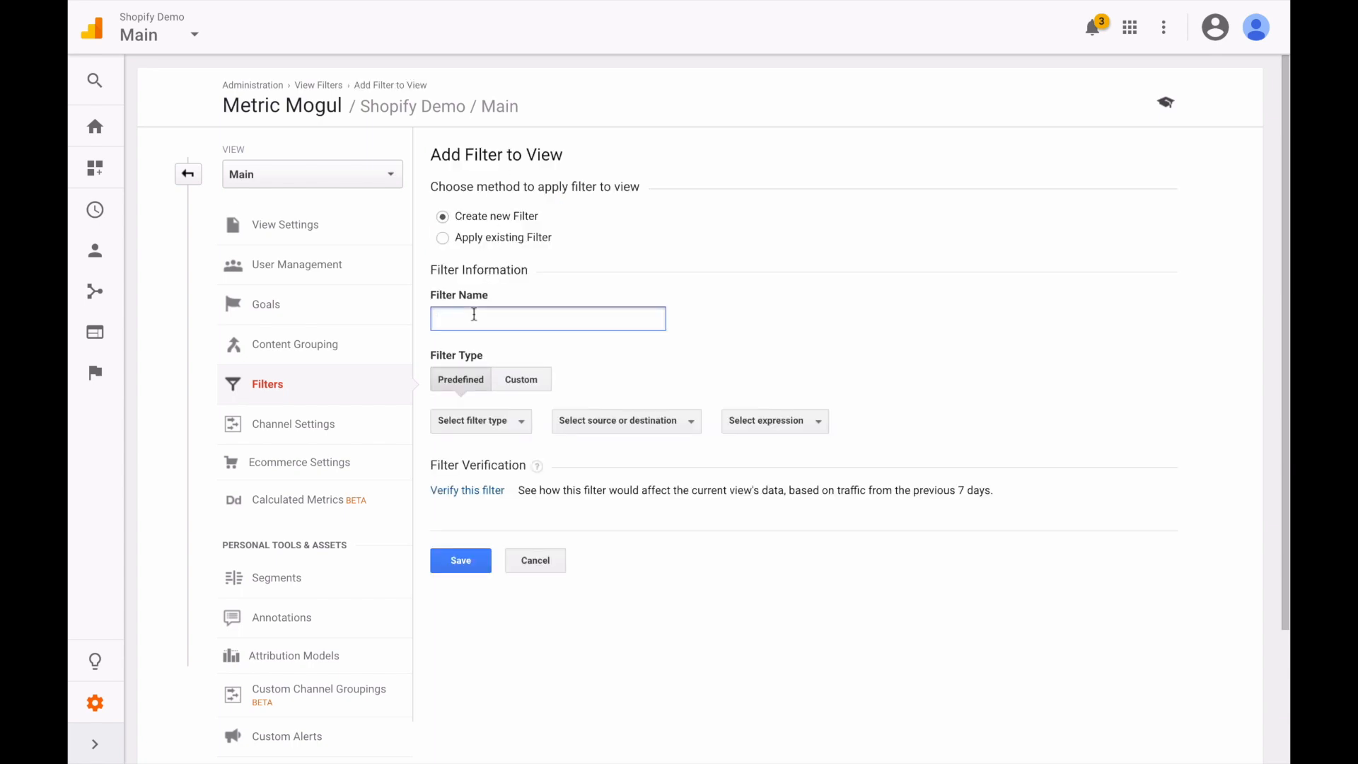
pyautogui.write('Exclude Office IP Address')
# Configure the predefined filter to exclude traffic from the IP addresses that are equal to a given address
pyautogui.click(485, 422)
pyautogui.click(489, 457)
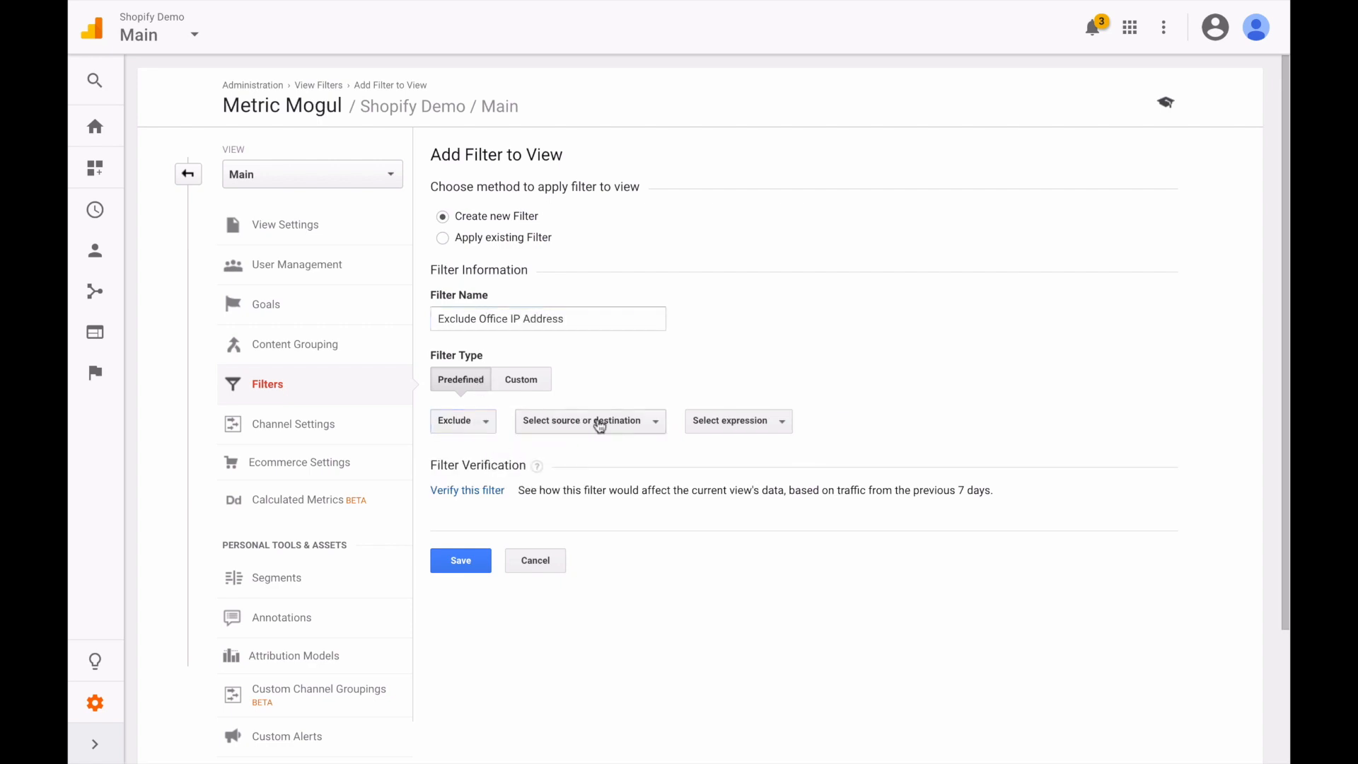
pyautogui.click(578, 424)
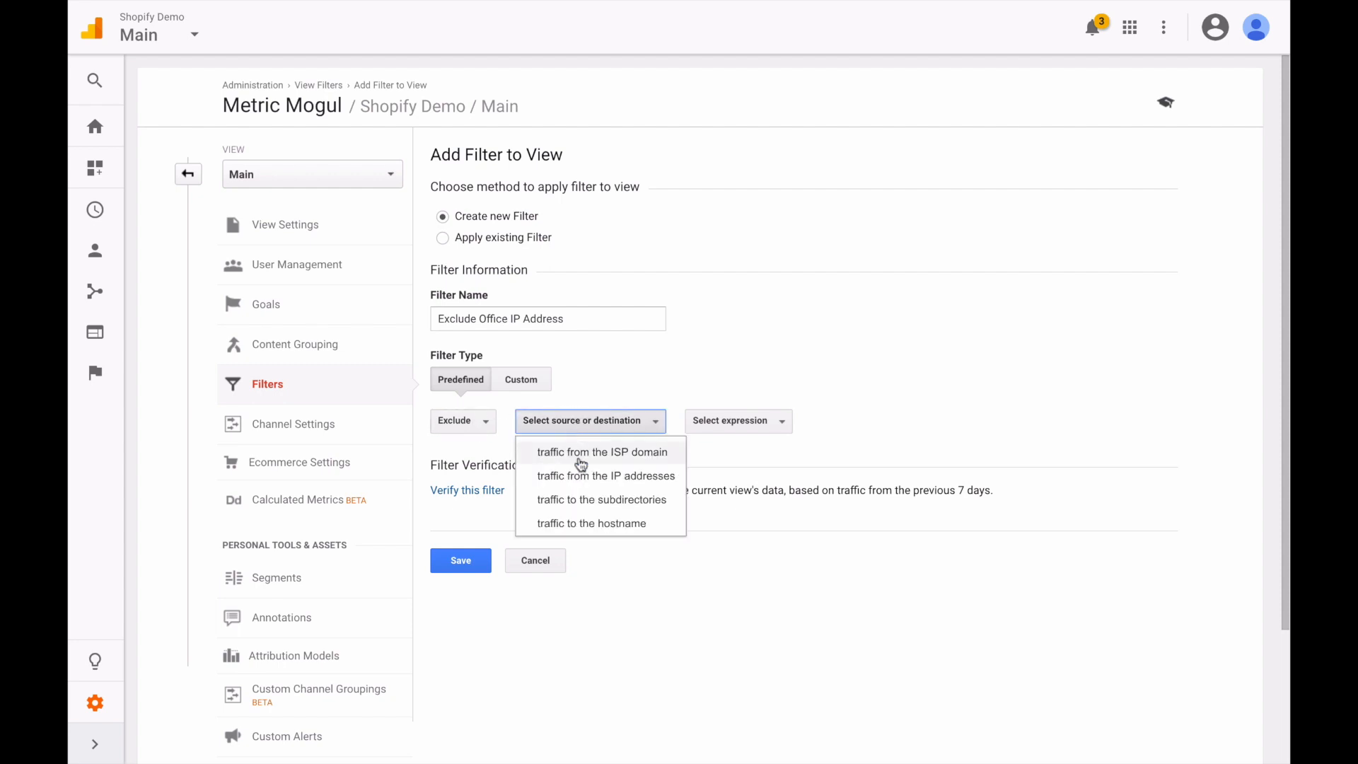
pyautogui.click(585, 475)
pyautogui.click(719, 435)
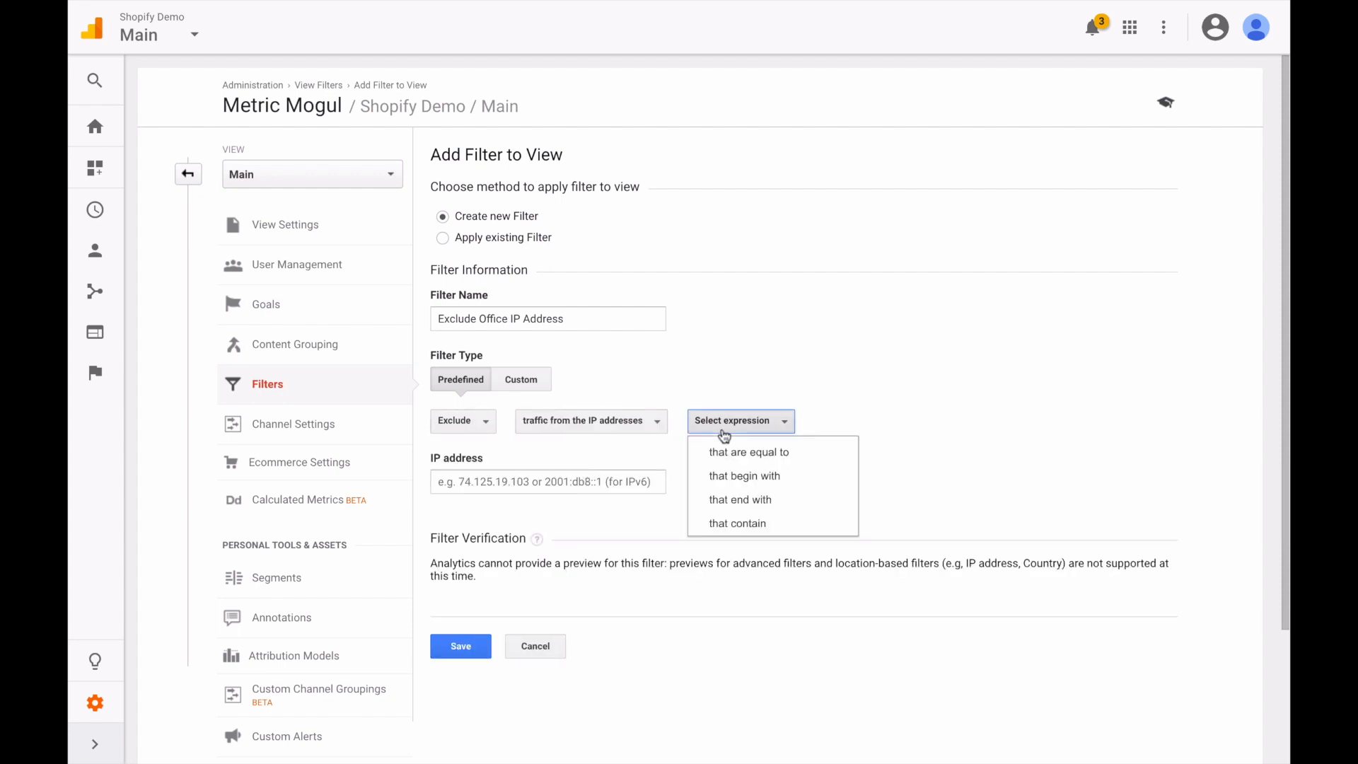
pyautogui.click(732, 450)
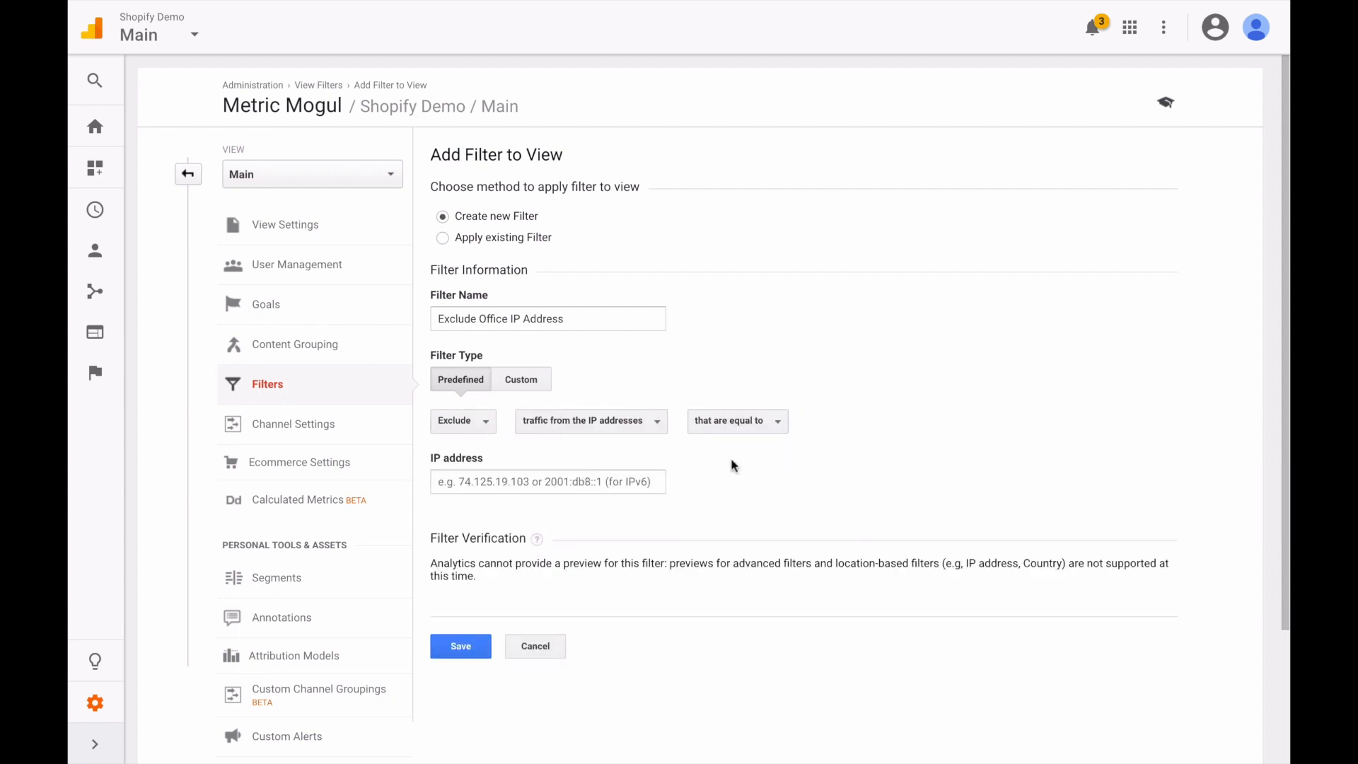
# Try to save the office filter with the IP address 192.168.122.312
pyautogui.click(569, 488)
pyautogui.write('192.168.1')
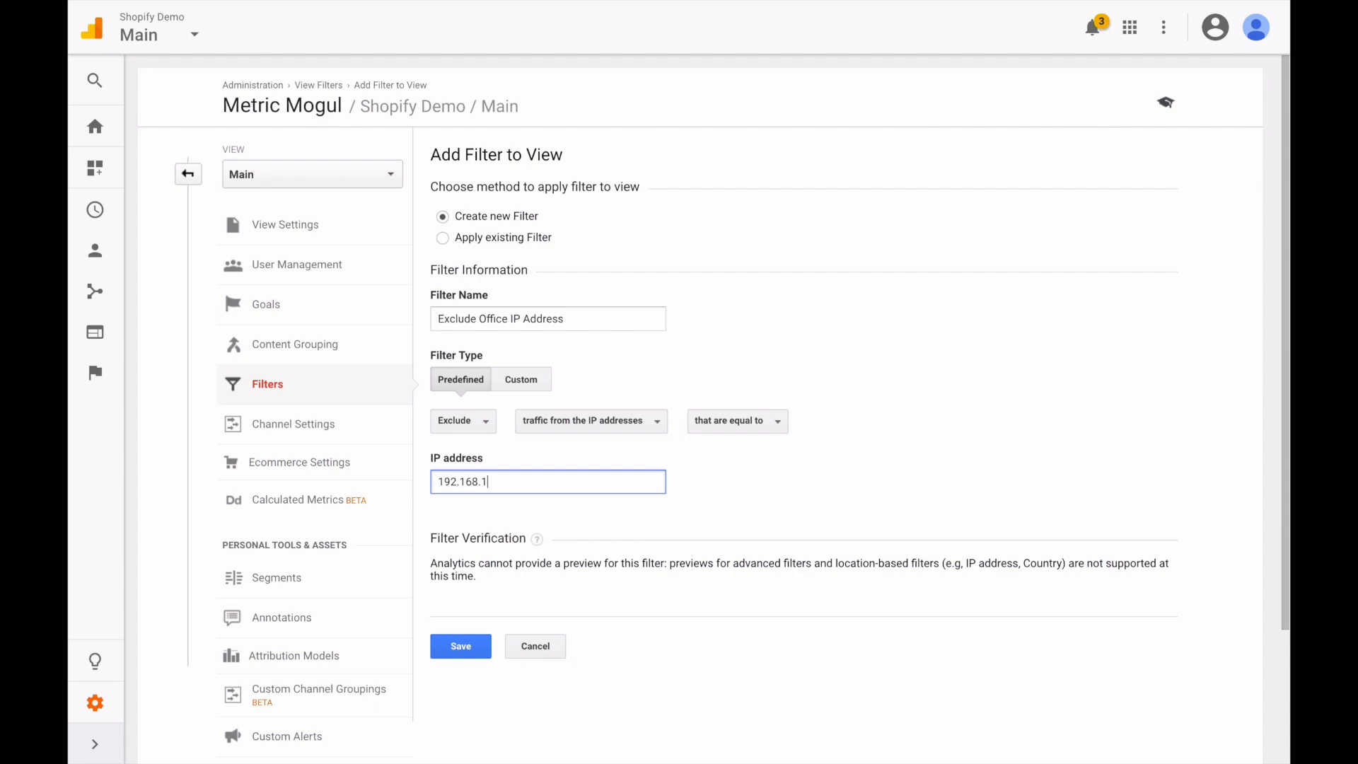
pyautogui.write('.3123')
pyautogui.write('22.312')
pyautogui.click(464, 646)
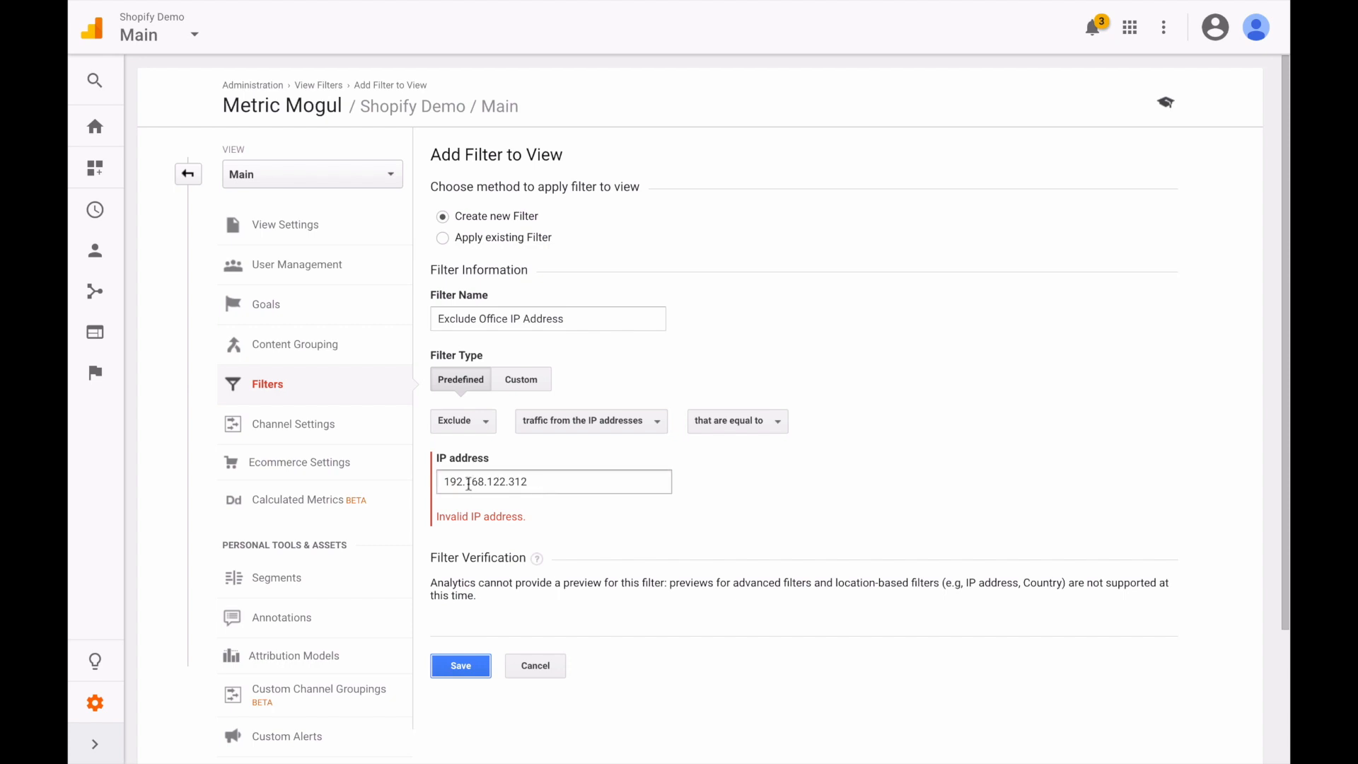
# Replace the filter's IP address with a valid office IP address and save the filter
pyautogui.doubleClick(524, 482)
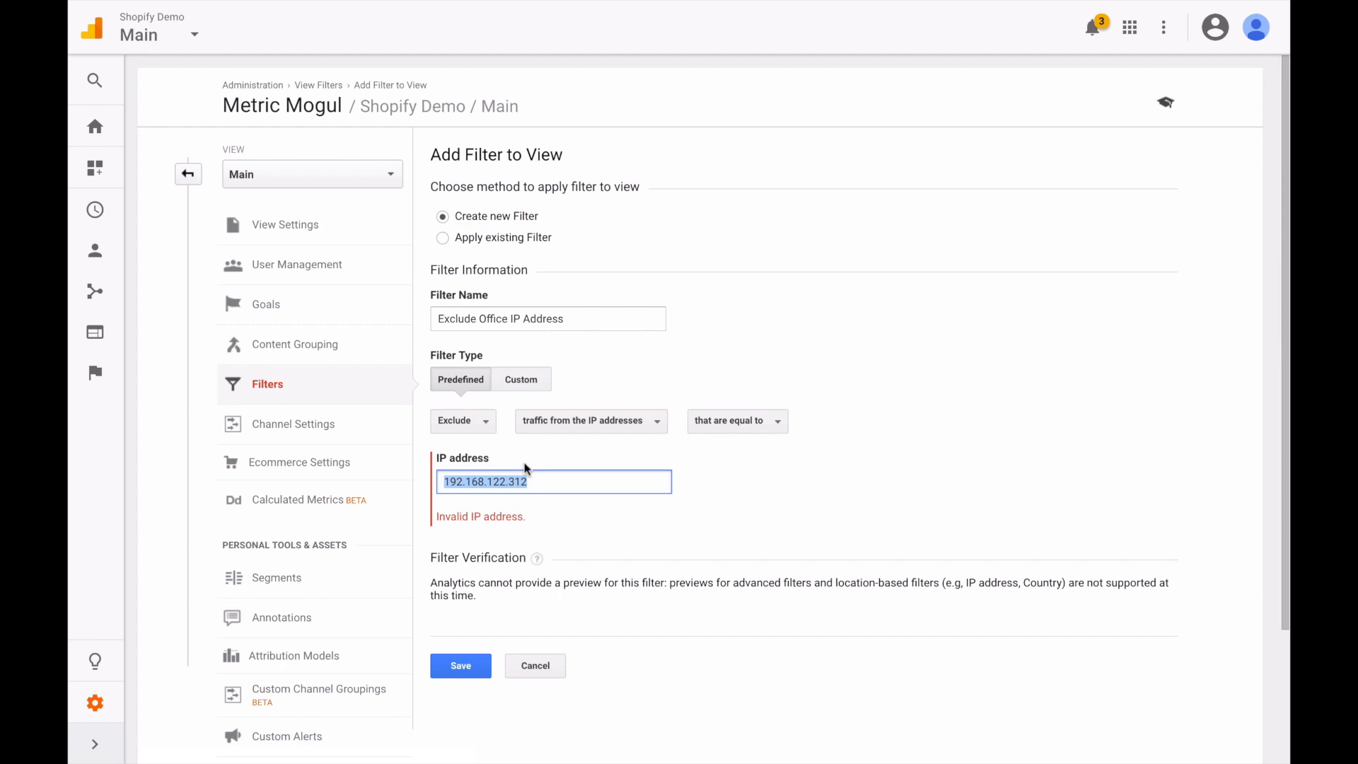
pyautogui.write('14')
pyautogui.click(466, 663)
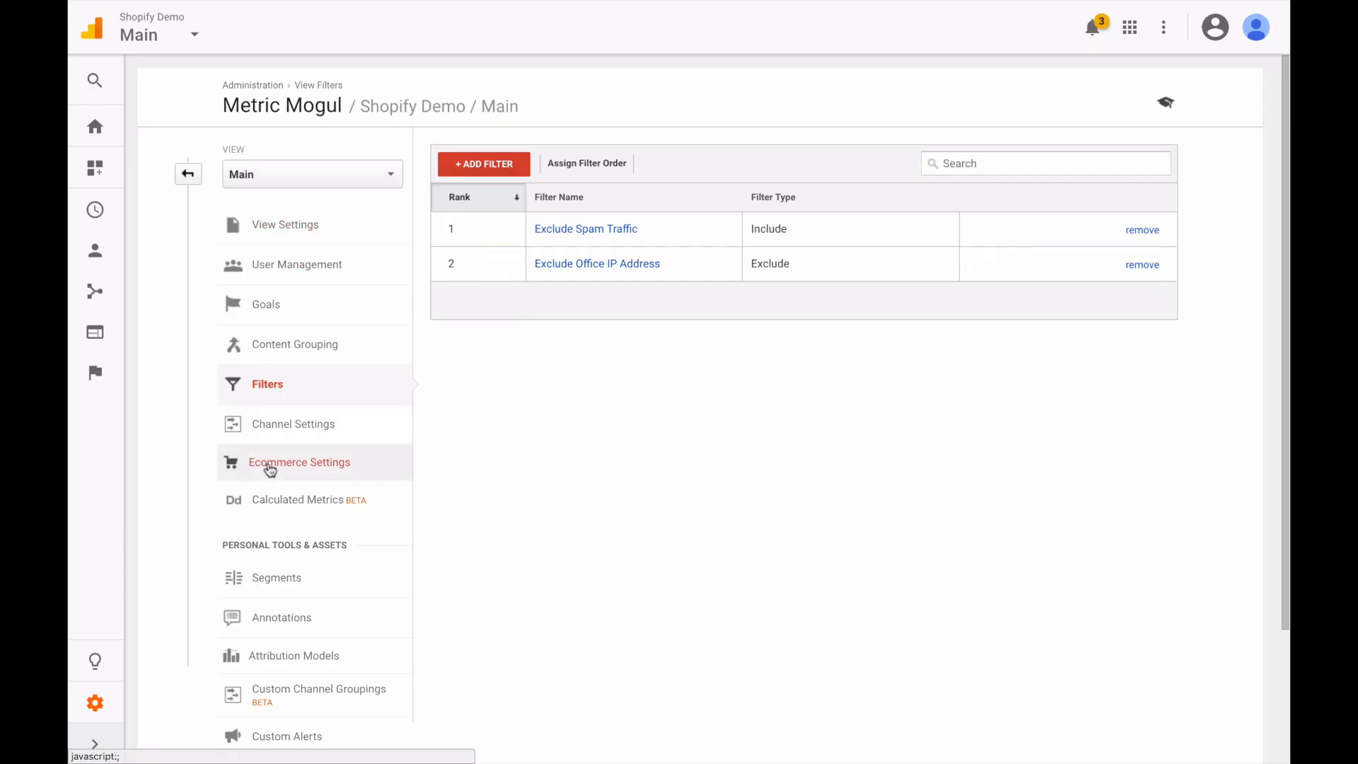
# In the Main view's Ecommerce settings, turn on Ecommerce and Enhanced Ecommerce reporting, leaving Related Products off
pyautogui.click(270, 466)
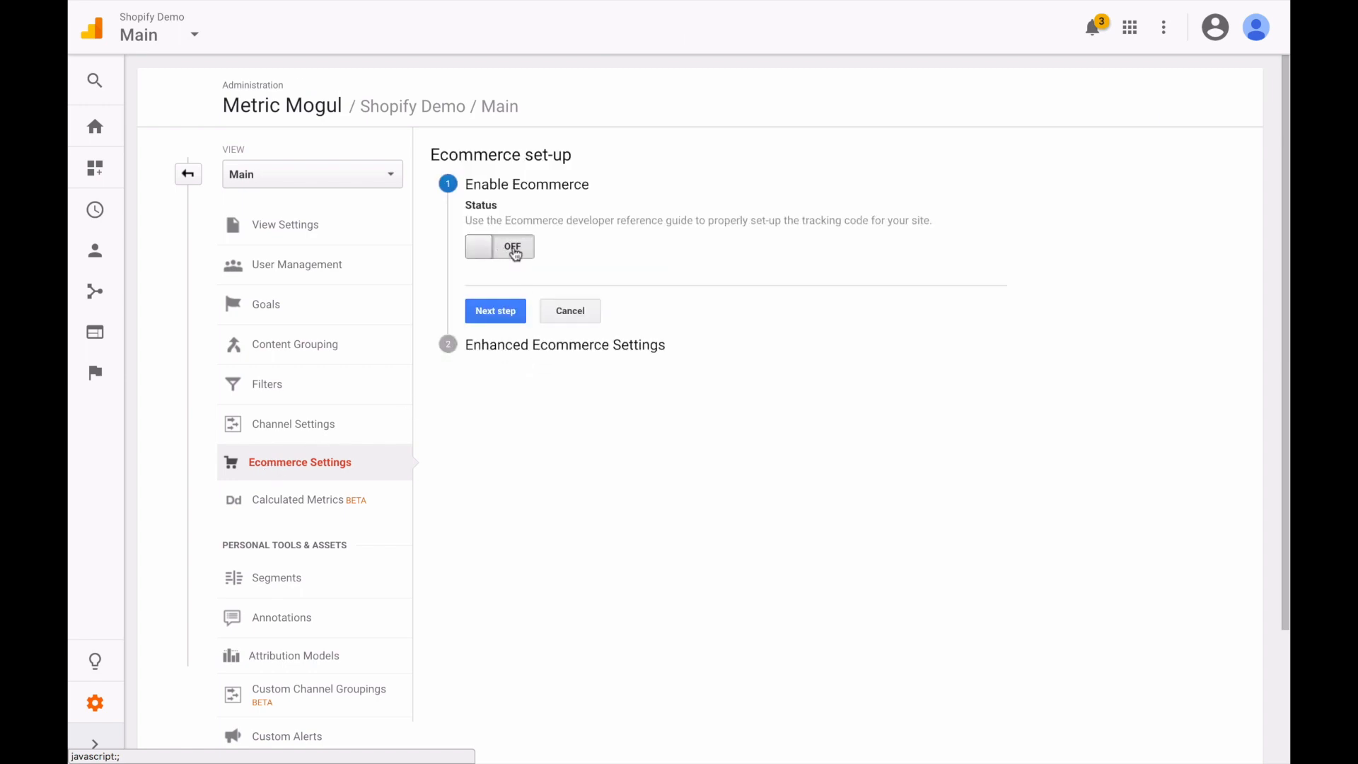
pyautogui.click(493, 253)
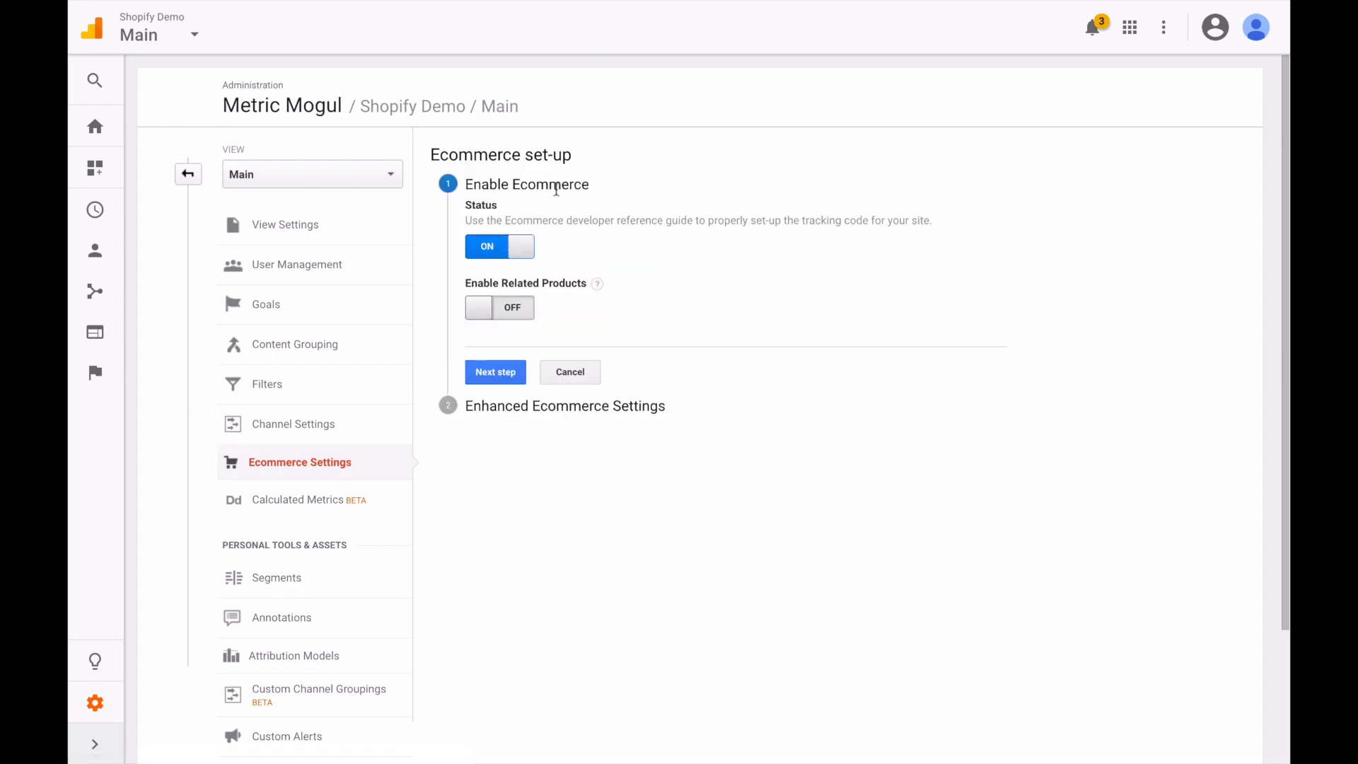
pyautogui.click(496, 372)
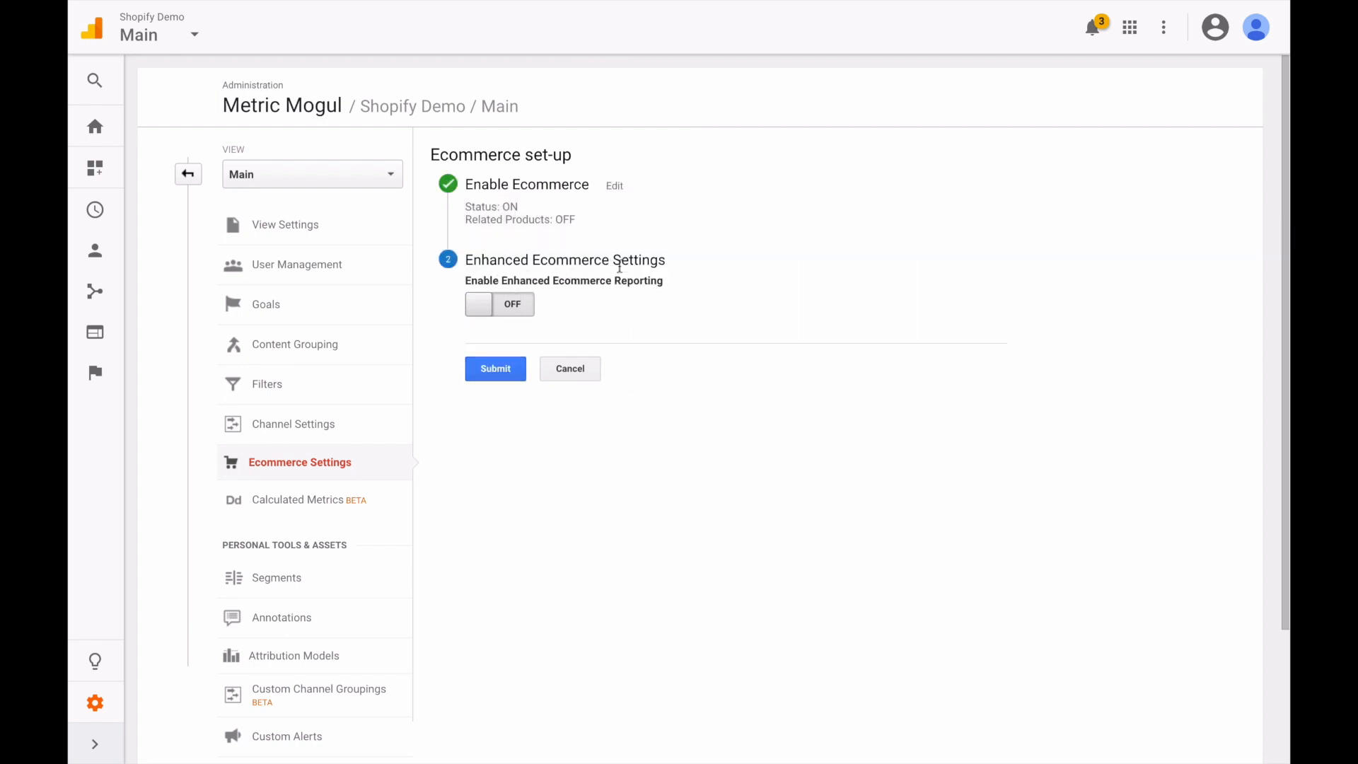
pyautogui.click(507, 314)
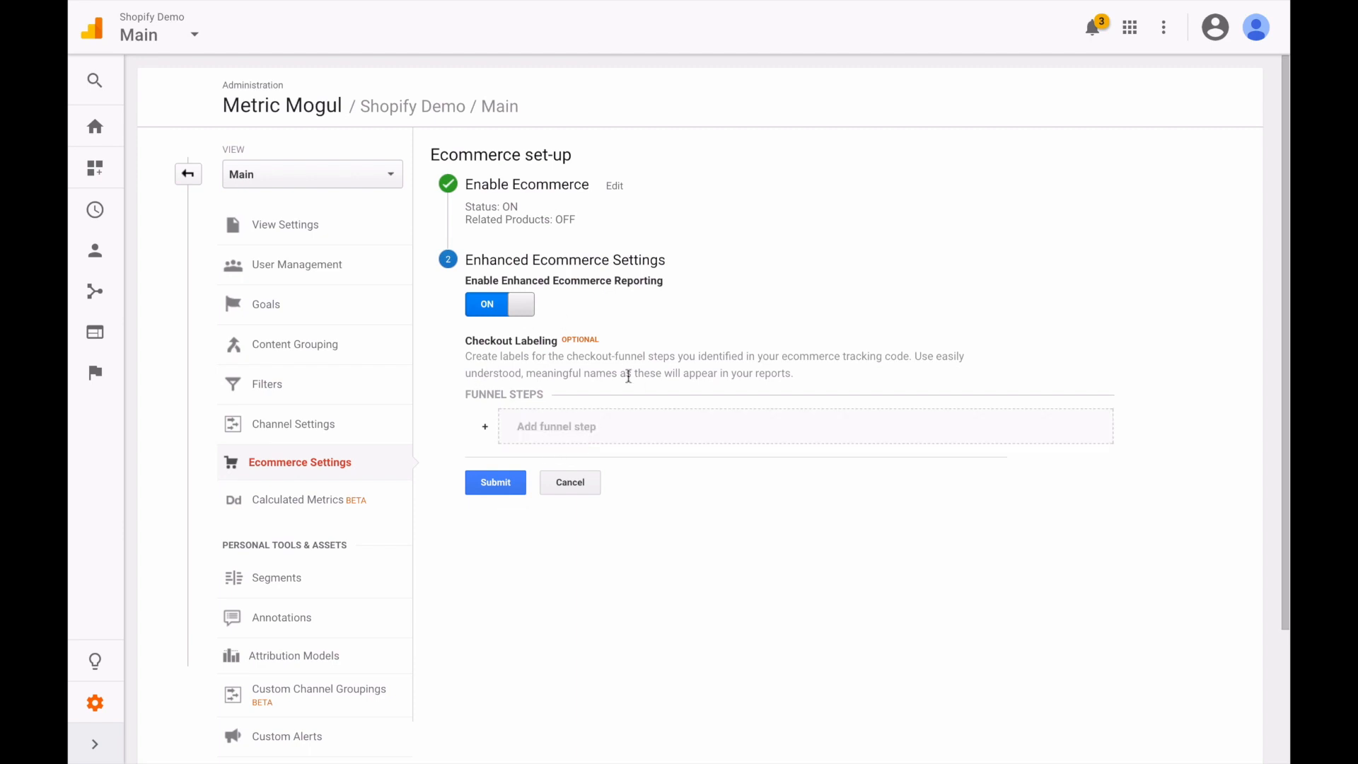
# Add a first checkout funnel step labelled Create Account
pyautogui.click(556, 426)
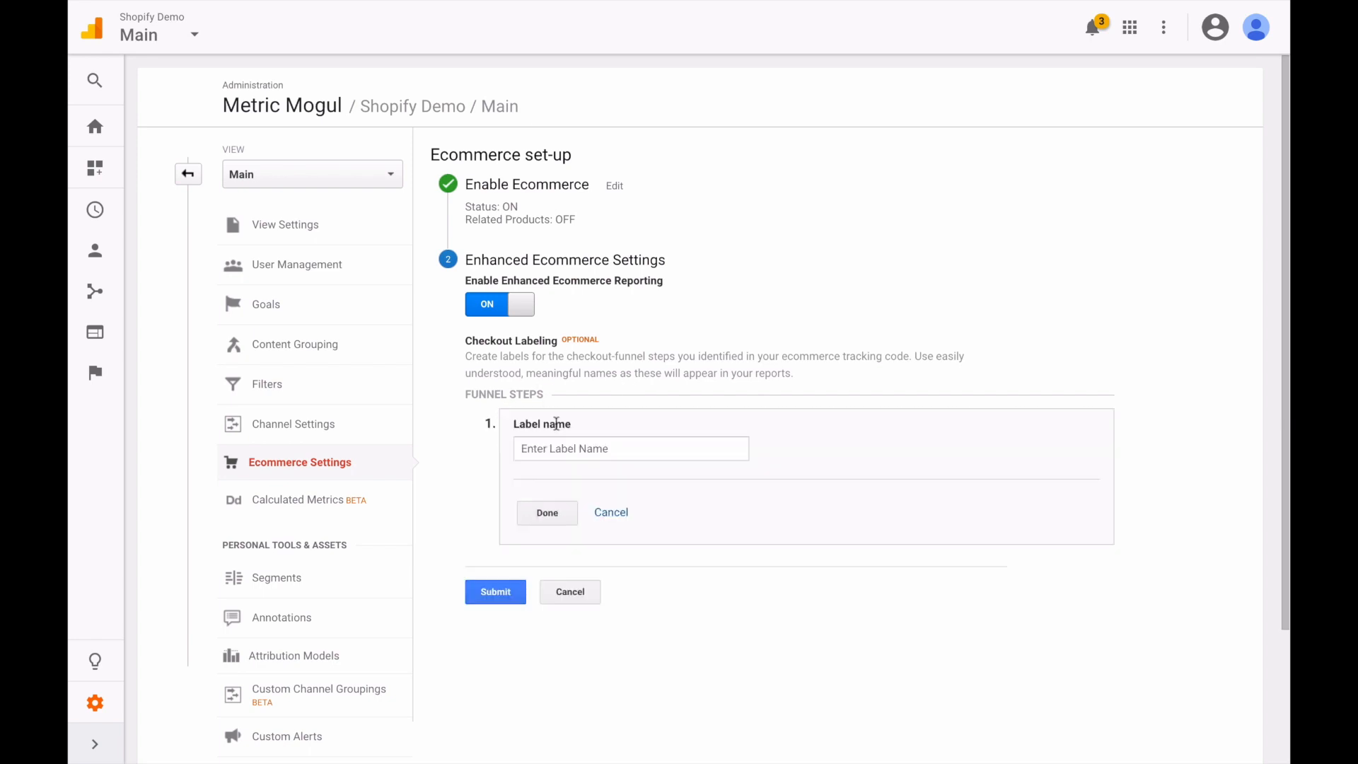
pyautogui.click(563, 450)
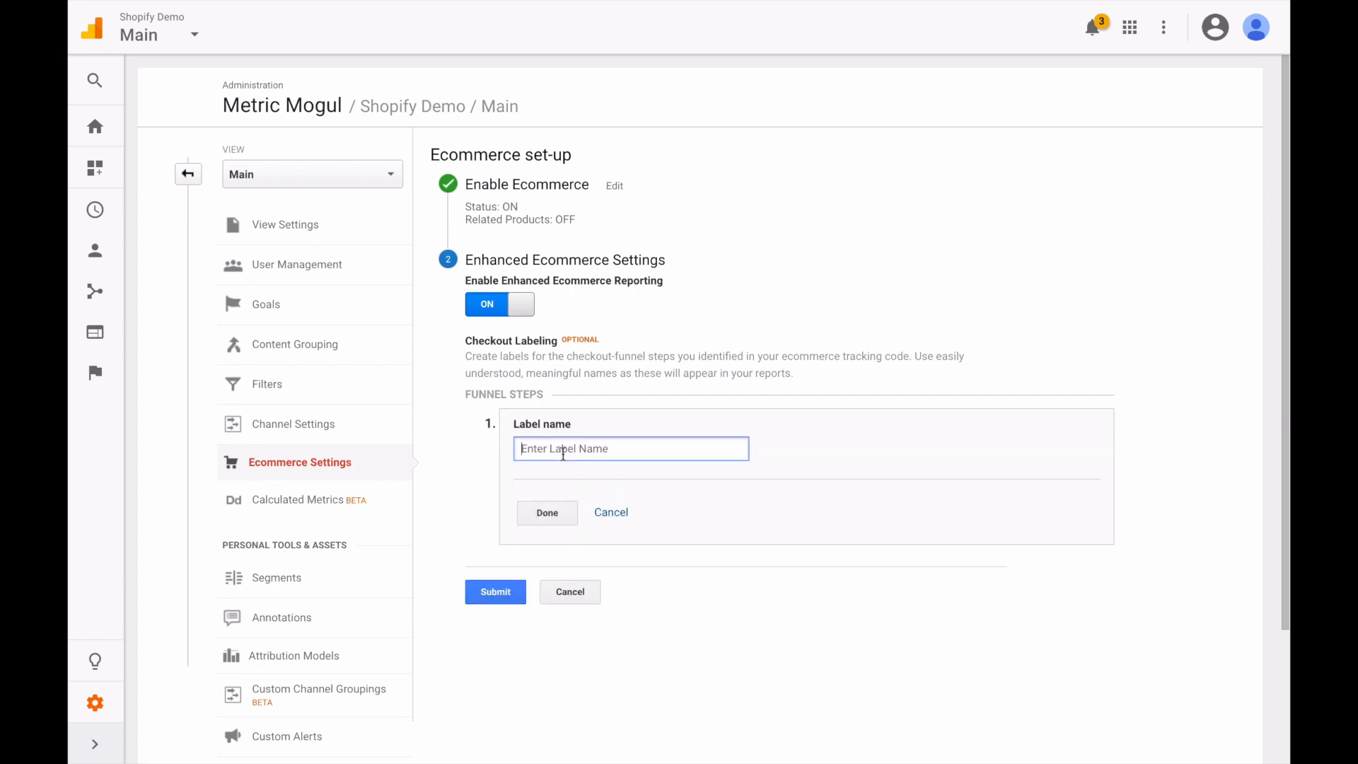
pyautogui.write('Shipping')
pyautogui.doubleClick(541, 450)
pyautogui.write('Create Account')
pyautogui.click(542, 513)
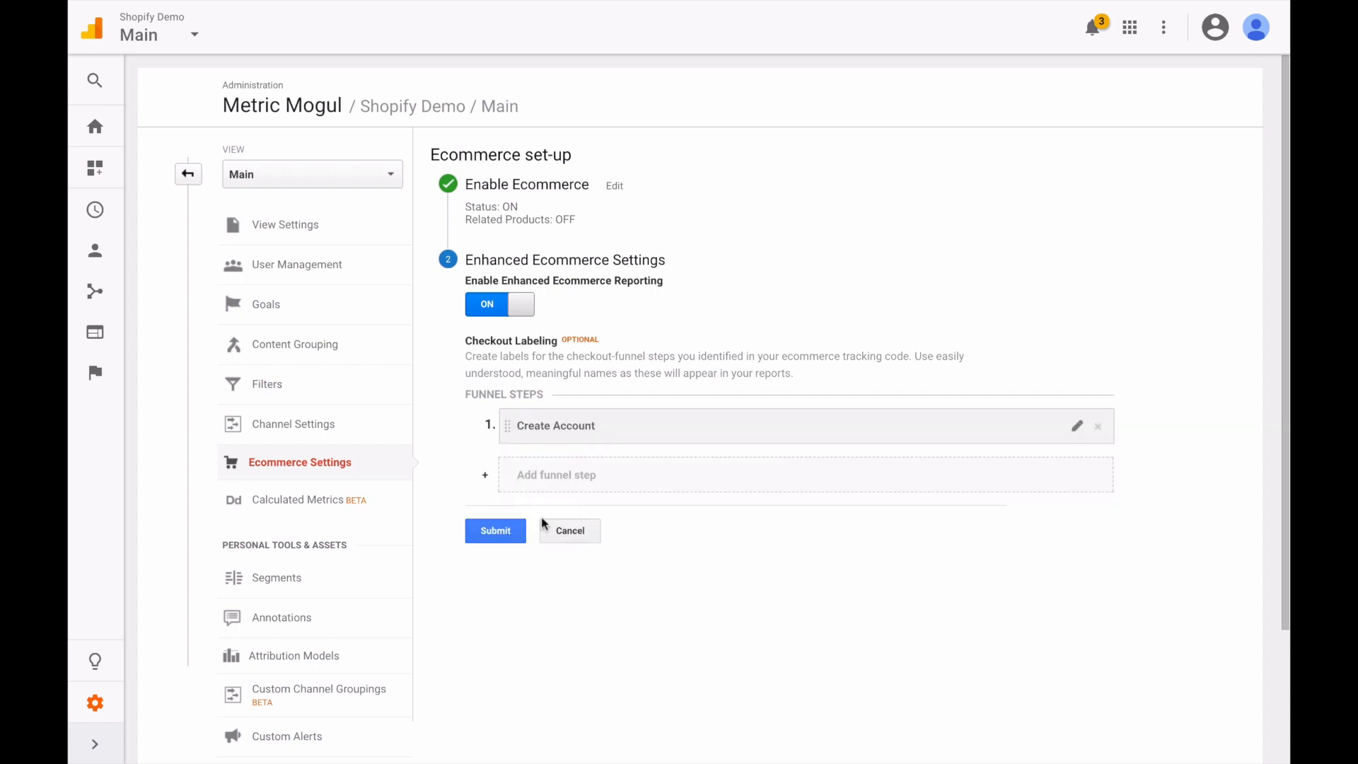
# Add Shipping and Billing as the second and third checkout funnel steps, and submit the Ecommerce set-up
pyautogui.click(561, 474)
pyautogui.write('Shipping')
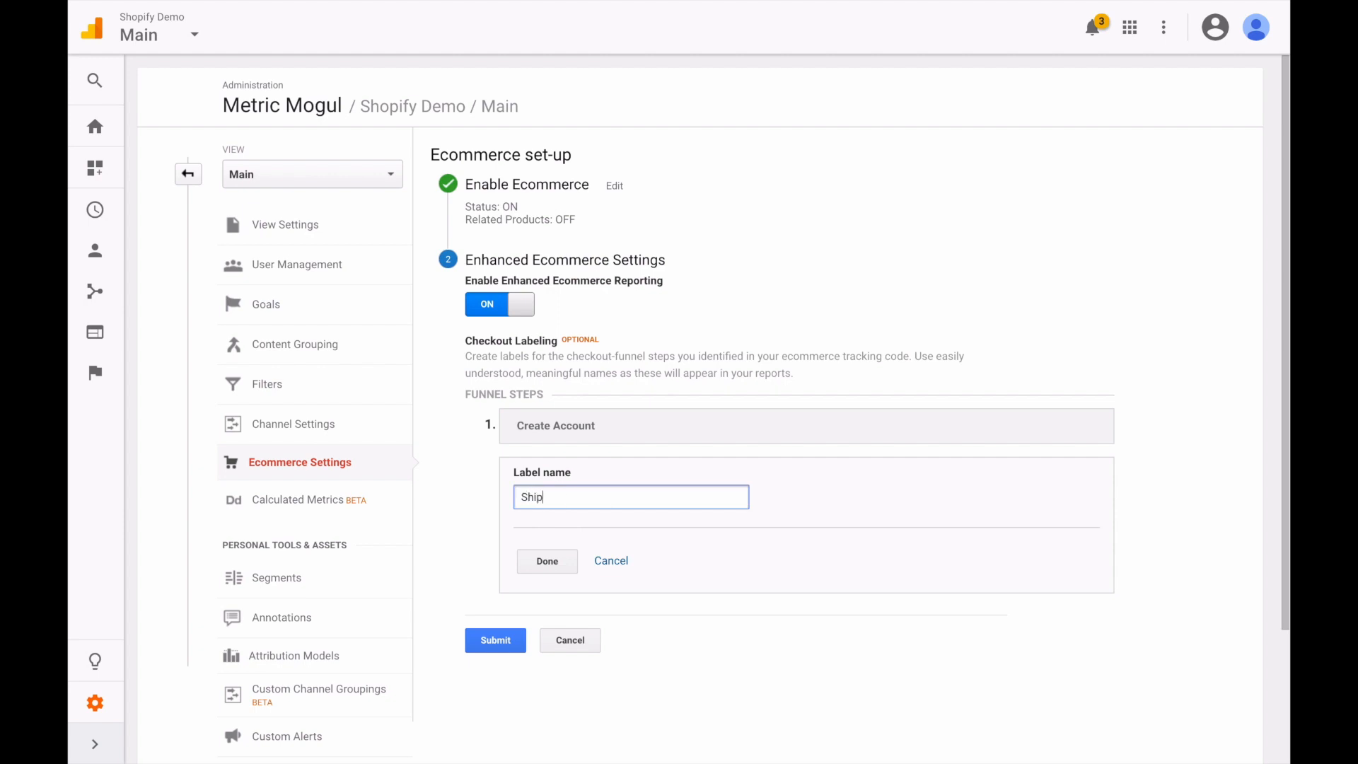
pyautogui.click(558, 562)
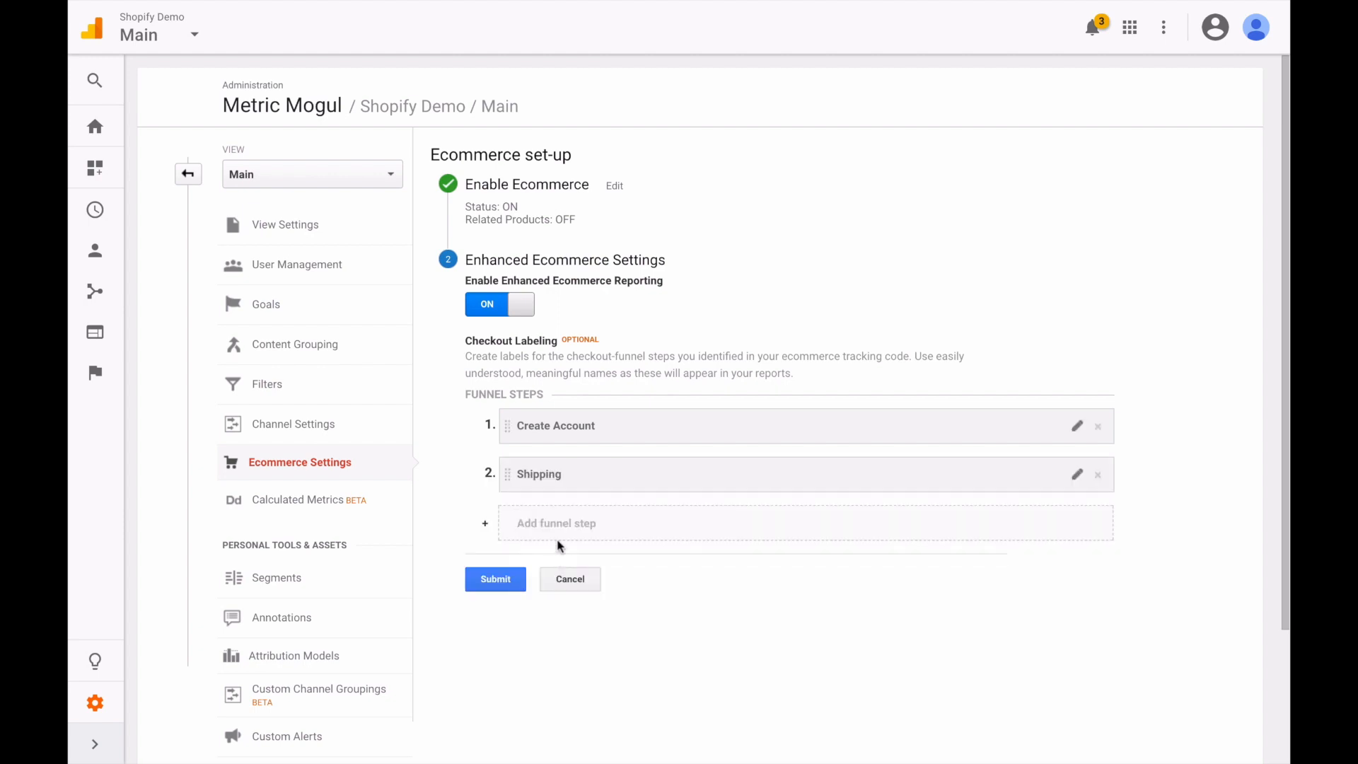
pyautogui.click(558, 527)
pyautogui.write('Billing')
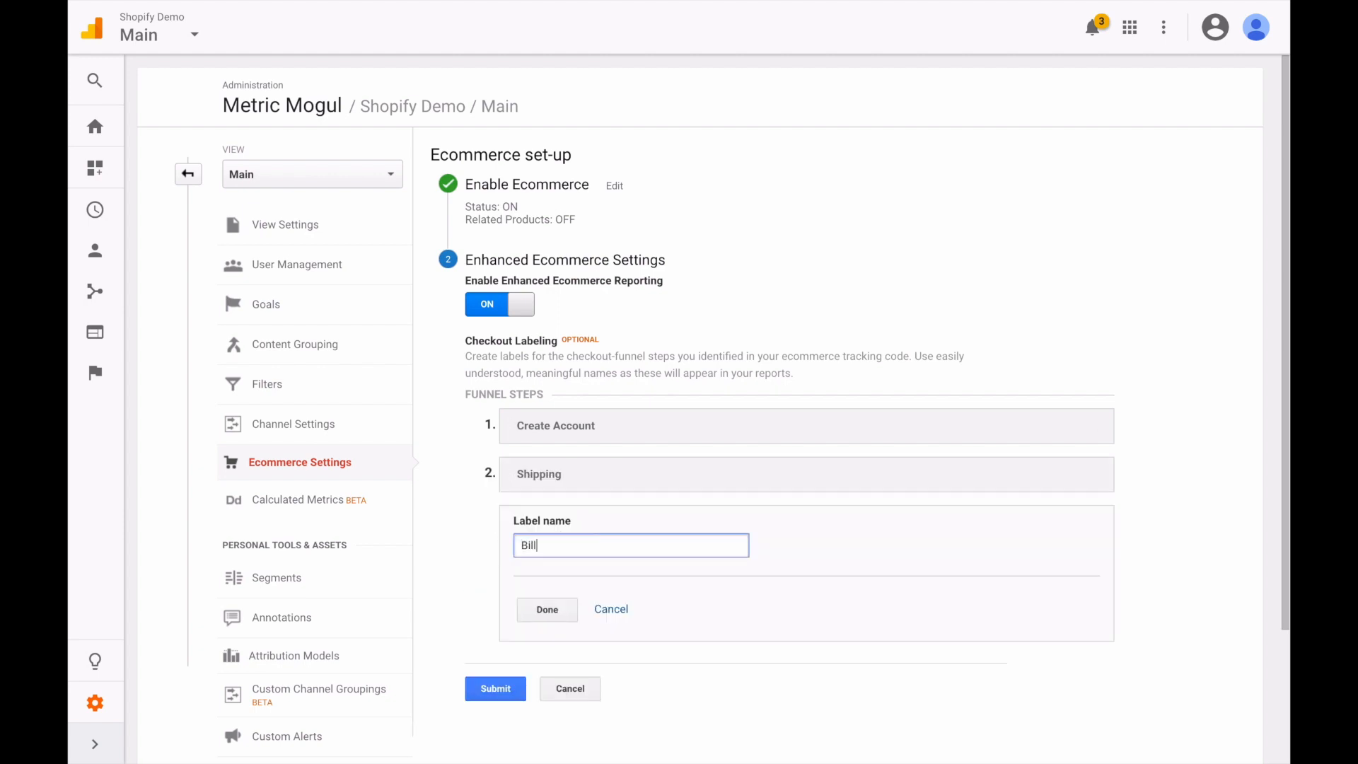
pyautogui.click(548, 609)
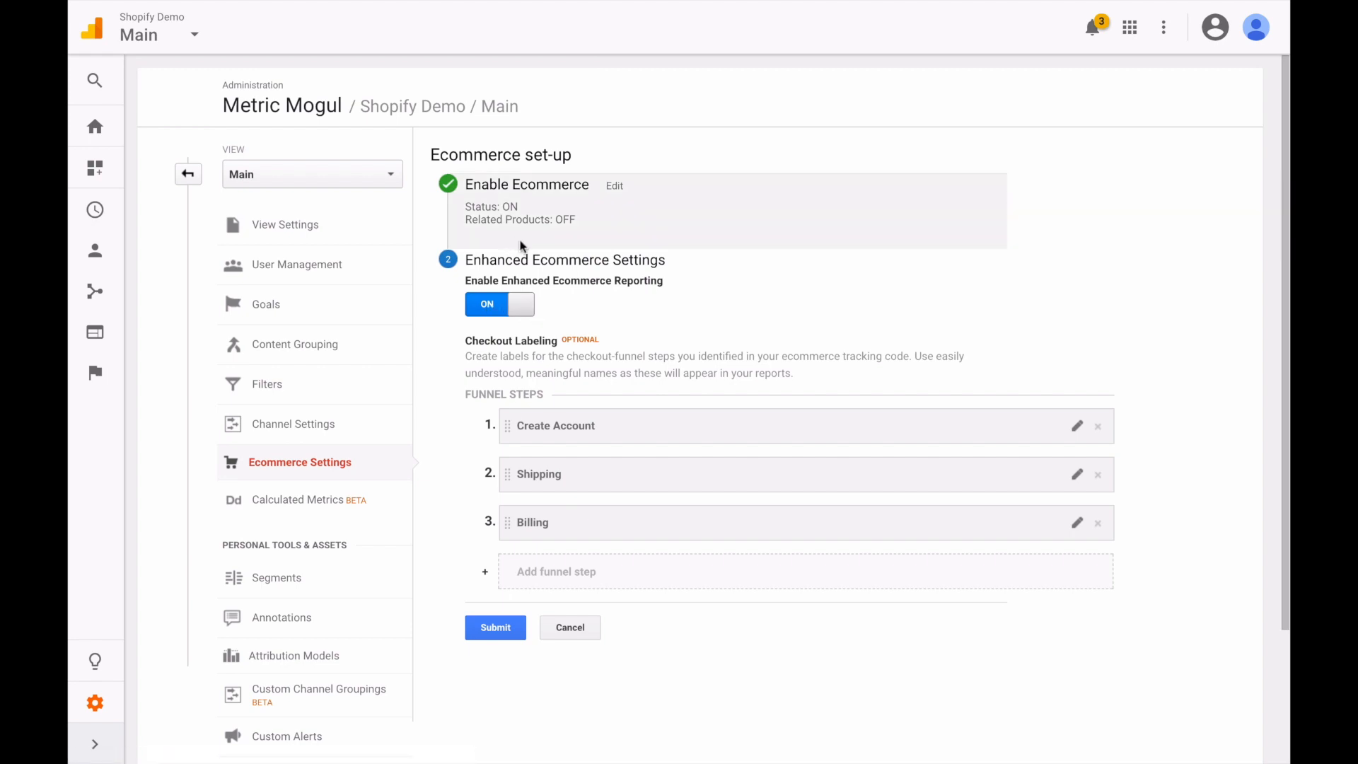
pyautogui.click(495, 628)
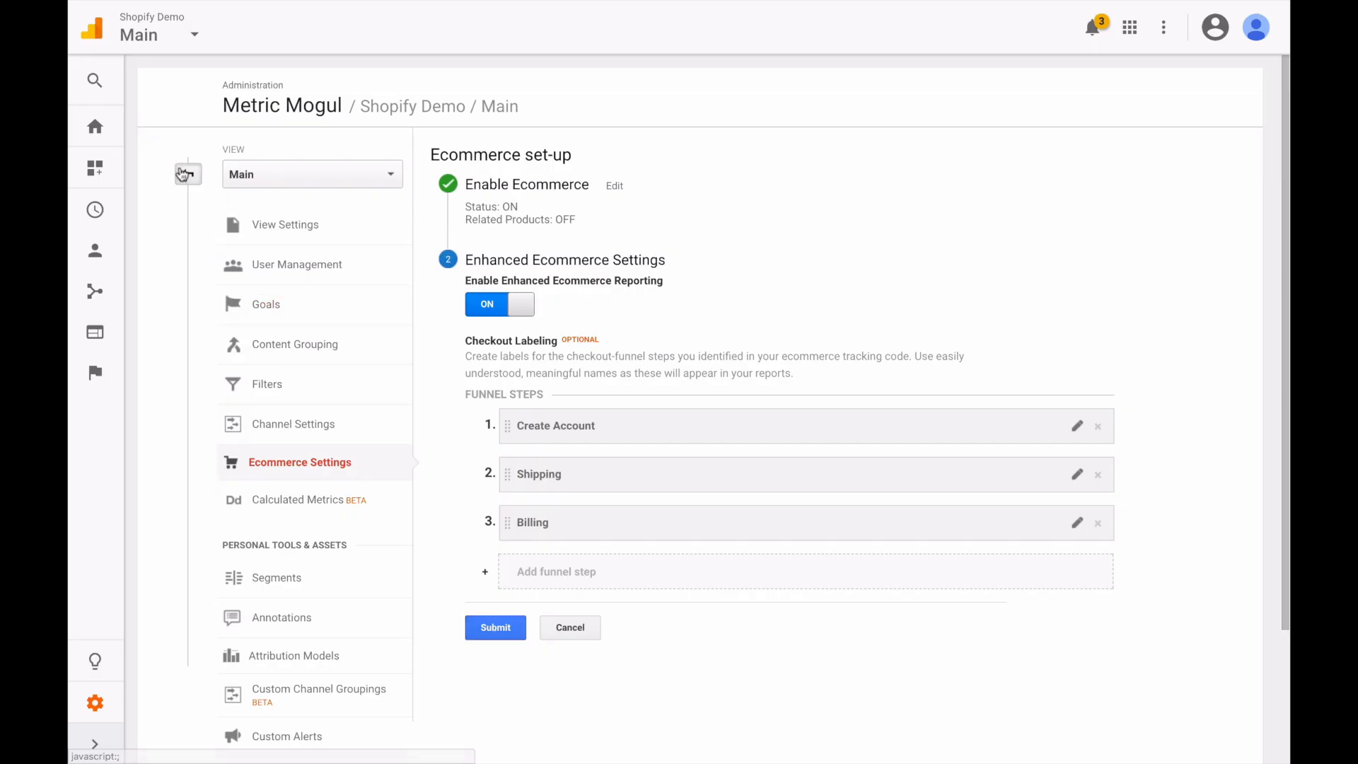
# In the Shopify Demo property's custom dimensions, add a new dimension named User ID with Session scope
pyautogui.click(180, 171)
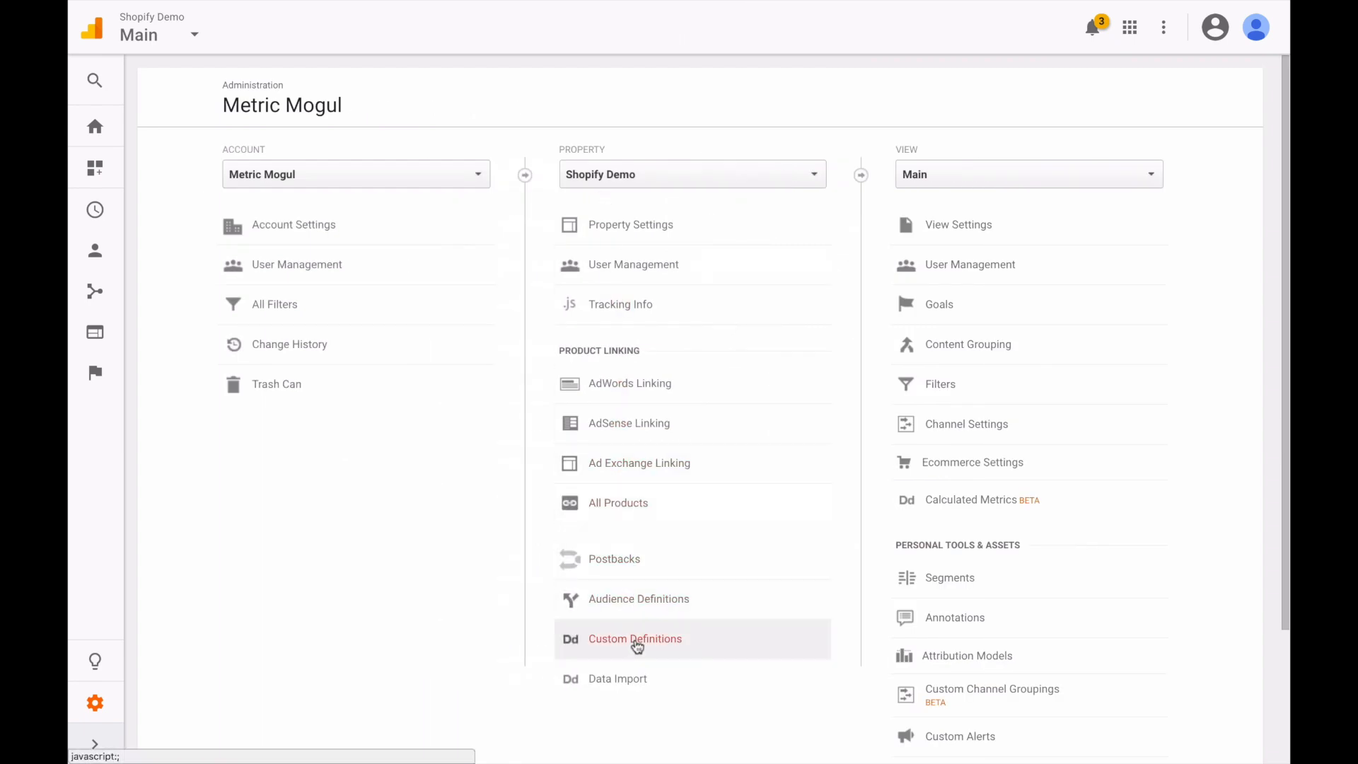
pyautogui.click(636, 640)
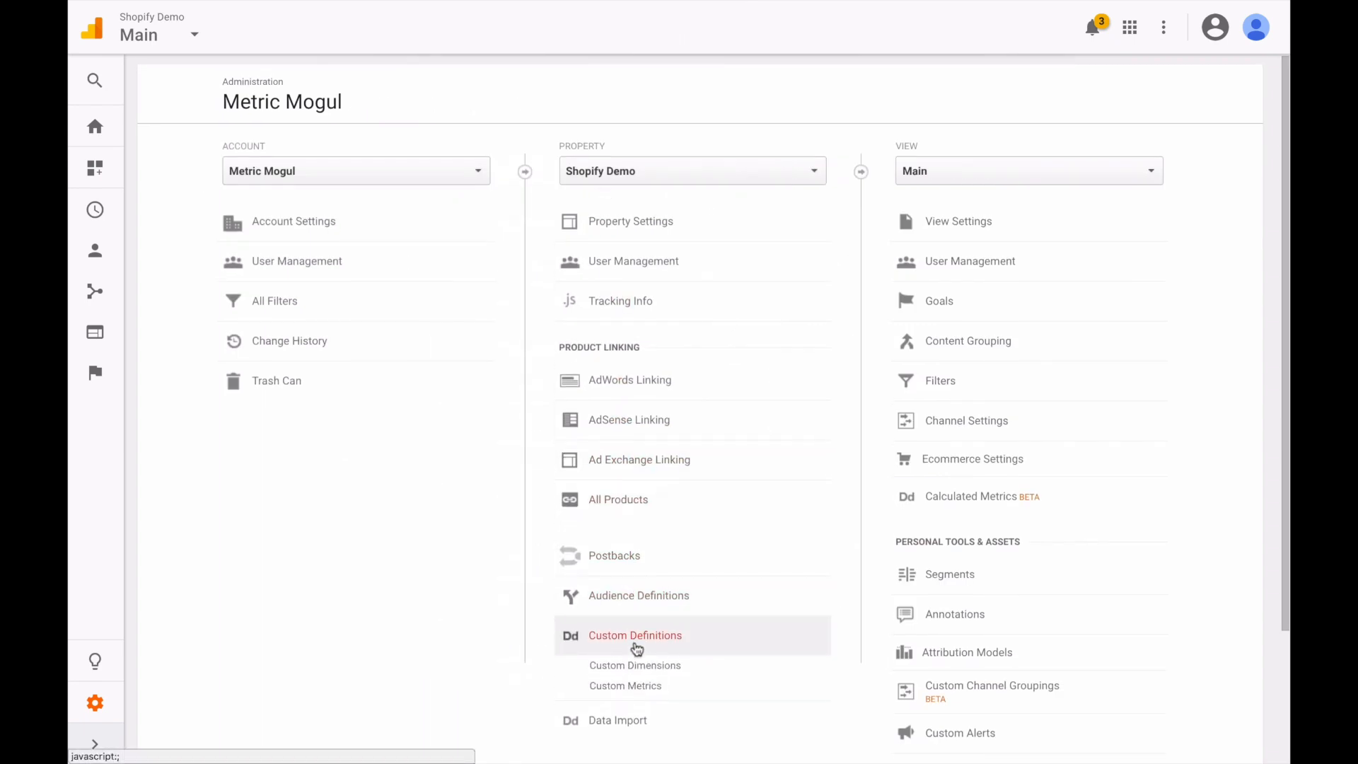
pyautogui.click(636, 663)
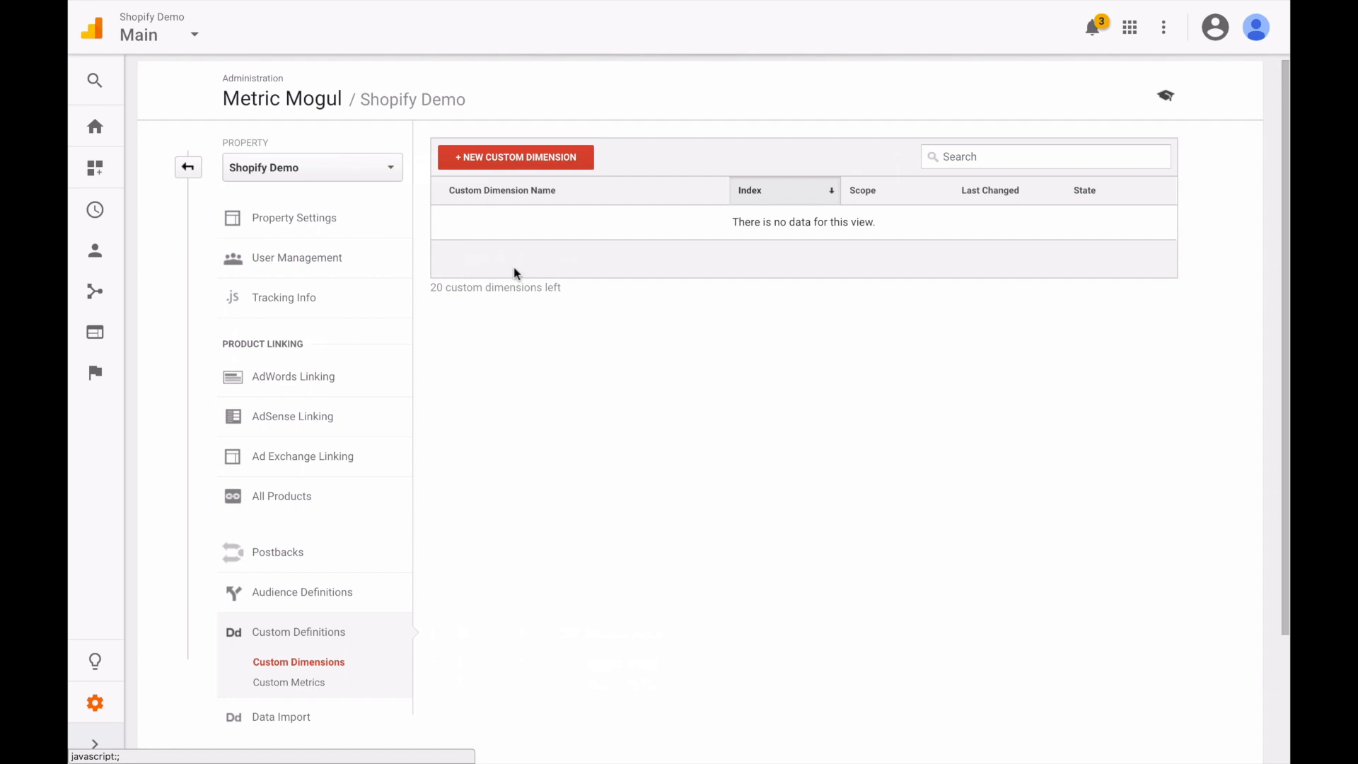
pyautogui.click(510, 170)
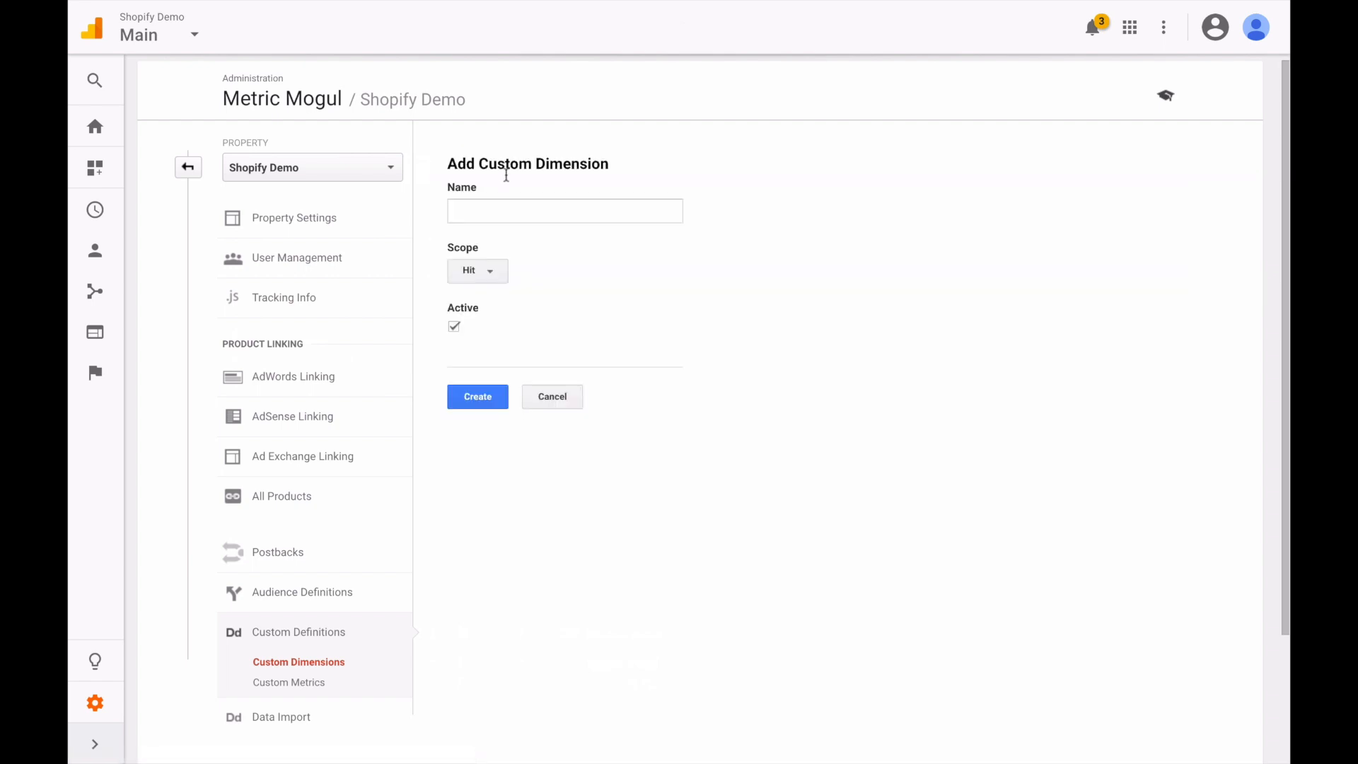
pyautogui.click(491, 207)
pyautogui.write('User ID')
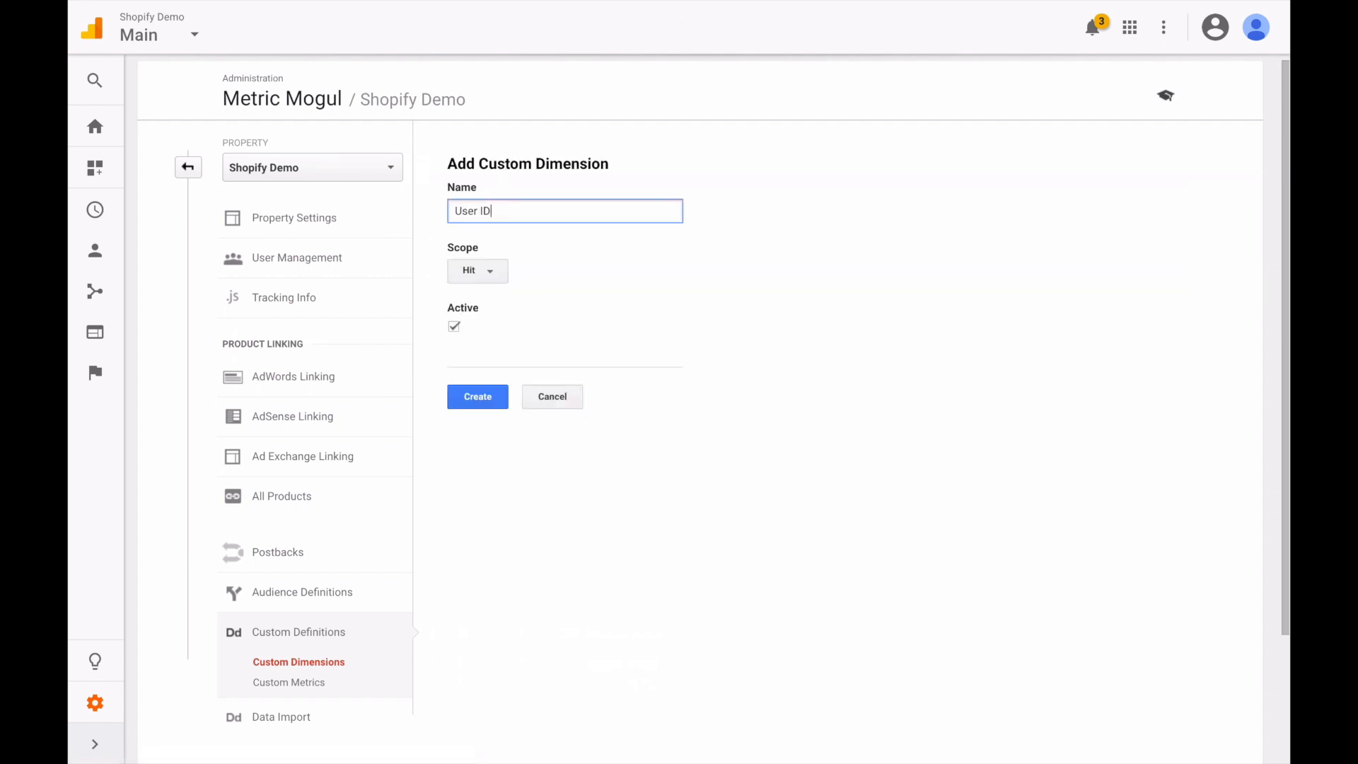
pyautogui.click(490, 275)
pyautogui.click(497, 330)
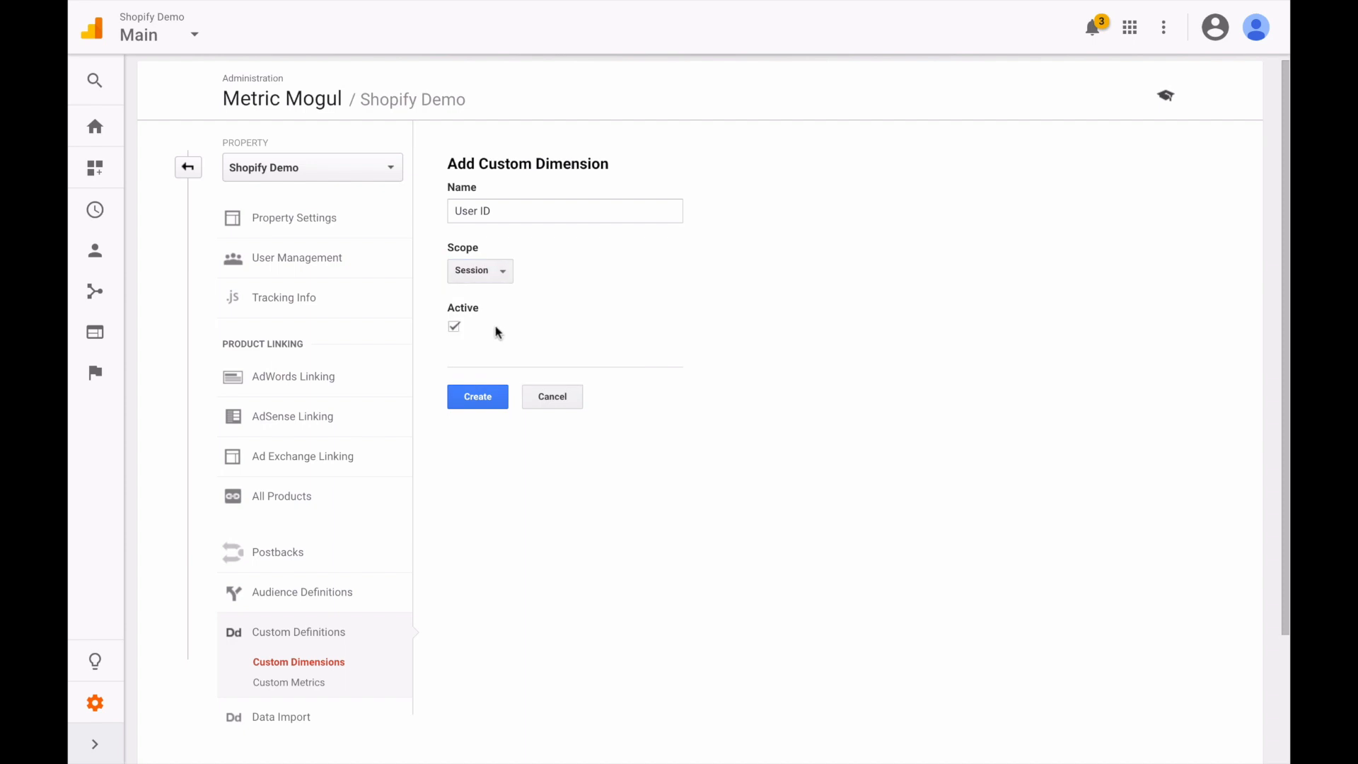
# Review the scope options for the User ID dimension, leave Session selected, and create the dimension
pyautogui.click(488, 279)
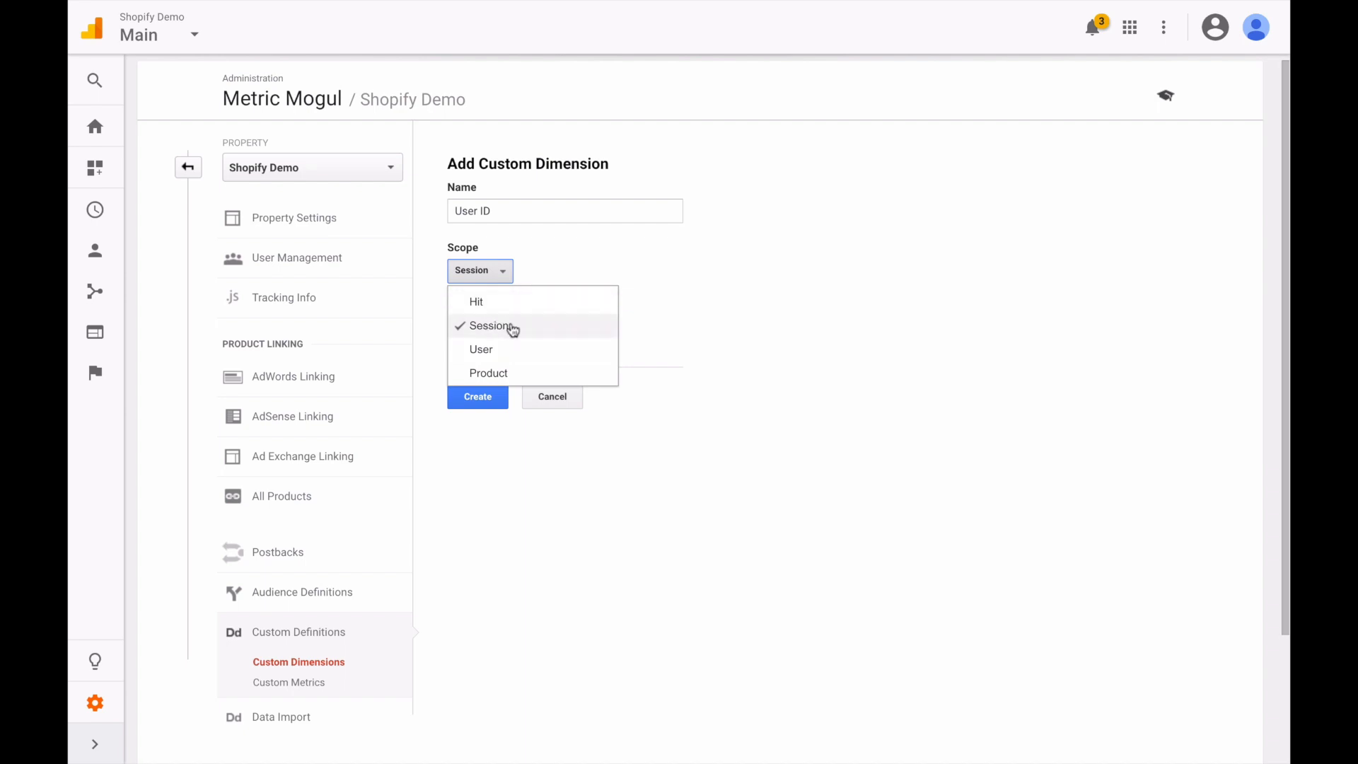
pyautogui.click(658, 348)
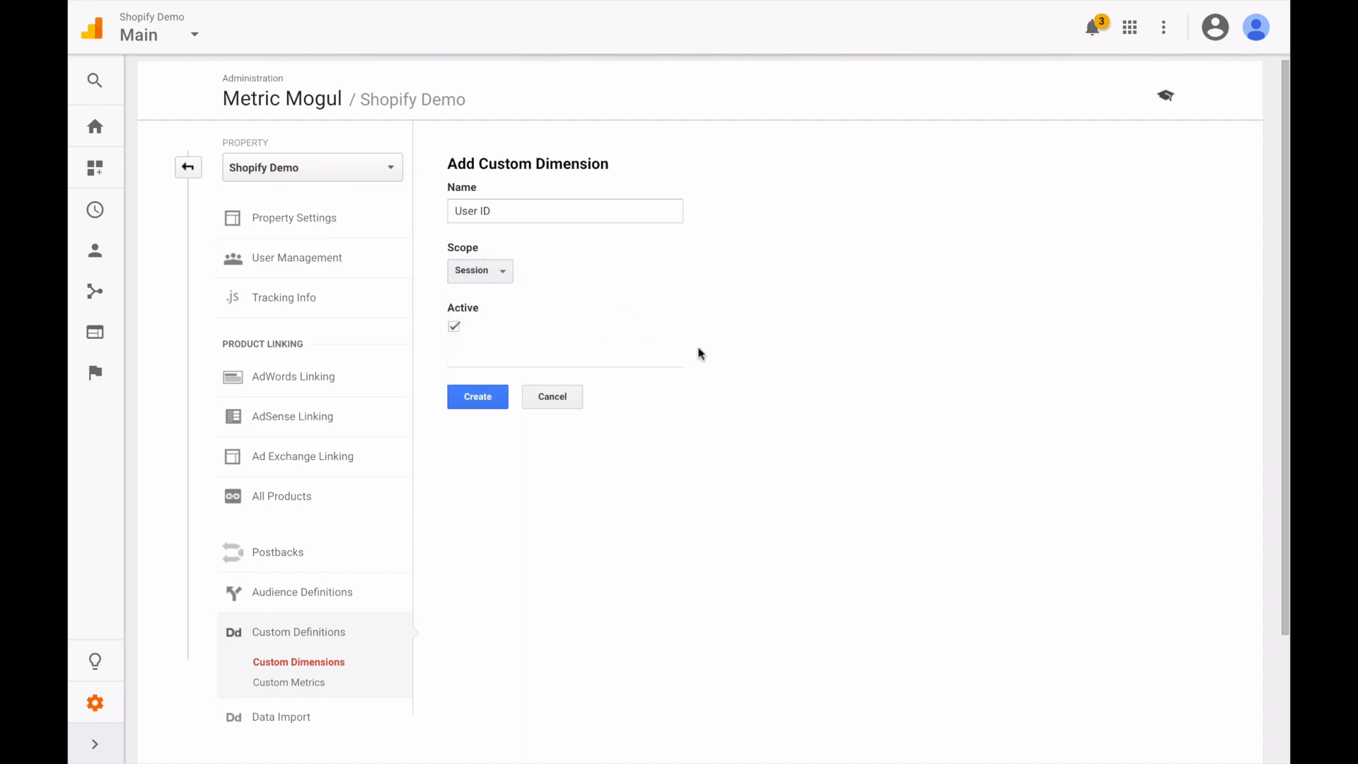
pyautogui.click(461, 272)
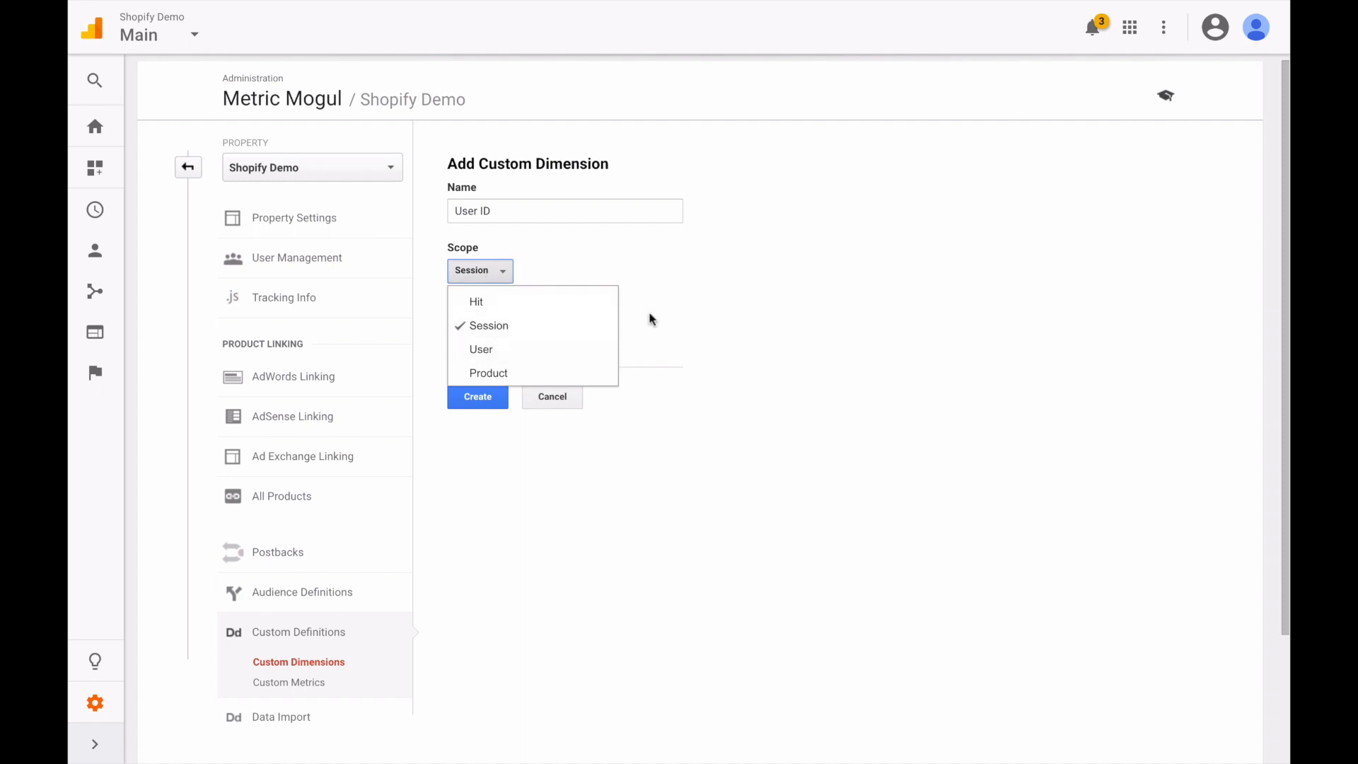
pyautogui.click(710, 312)
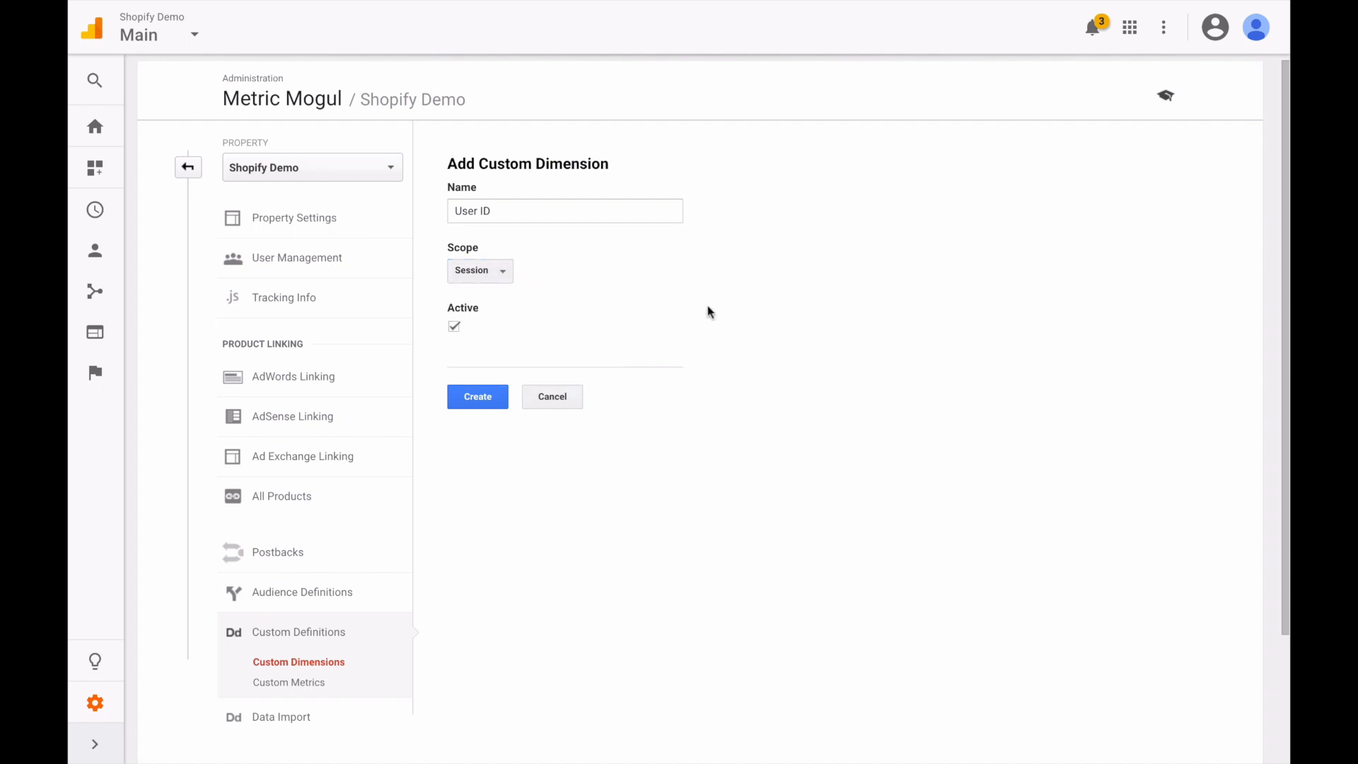
pyautogui.click(497, 399)
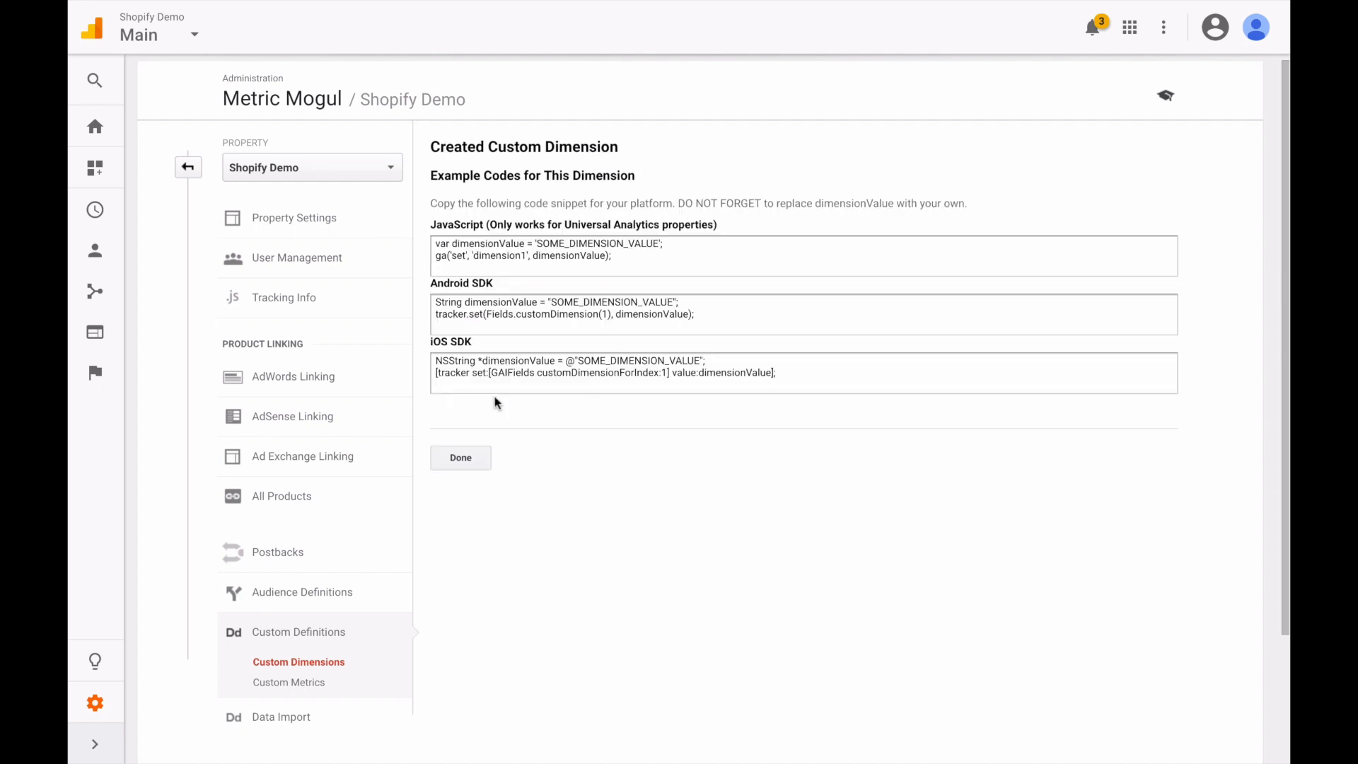
pyautogui.click(474, 465)
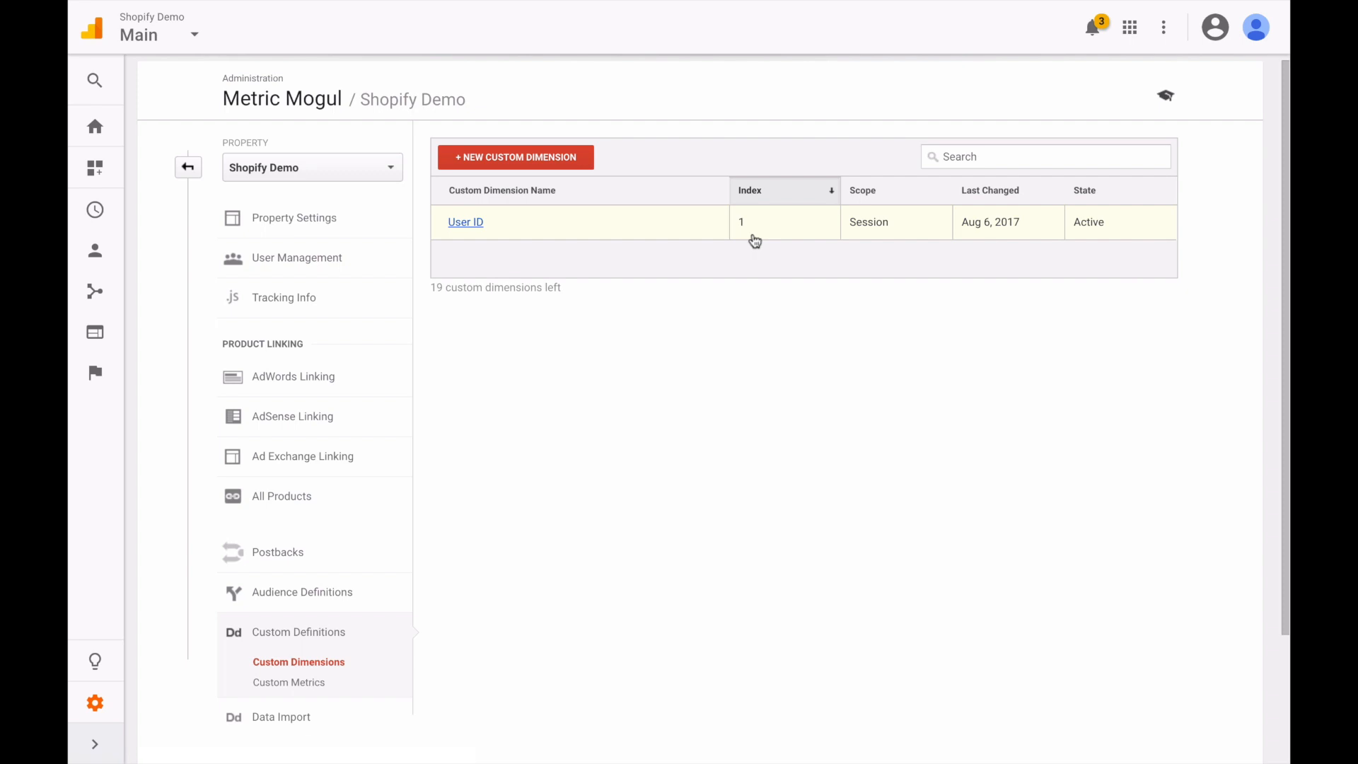
# Create a custom dimension named Client ID with Hit scope and return to the dimension list
pyautogui.click(566, 168)
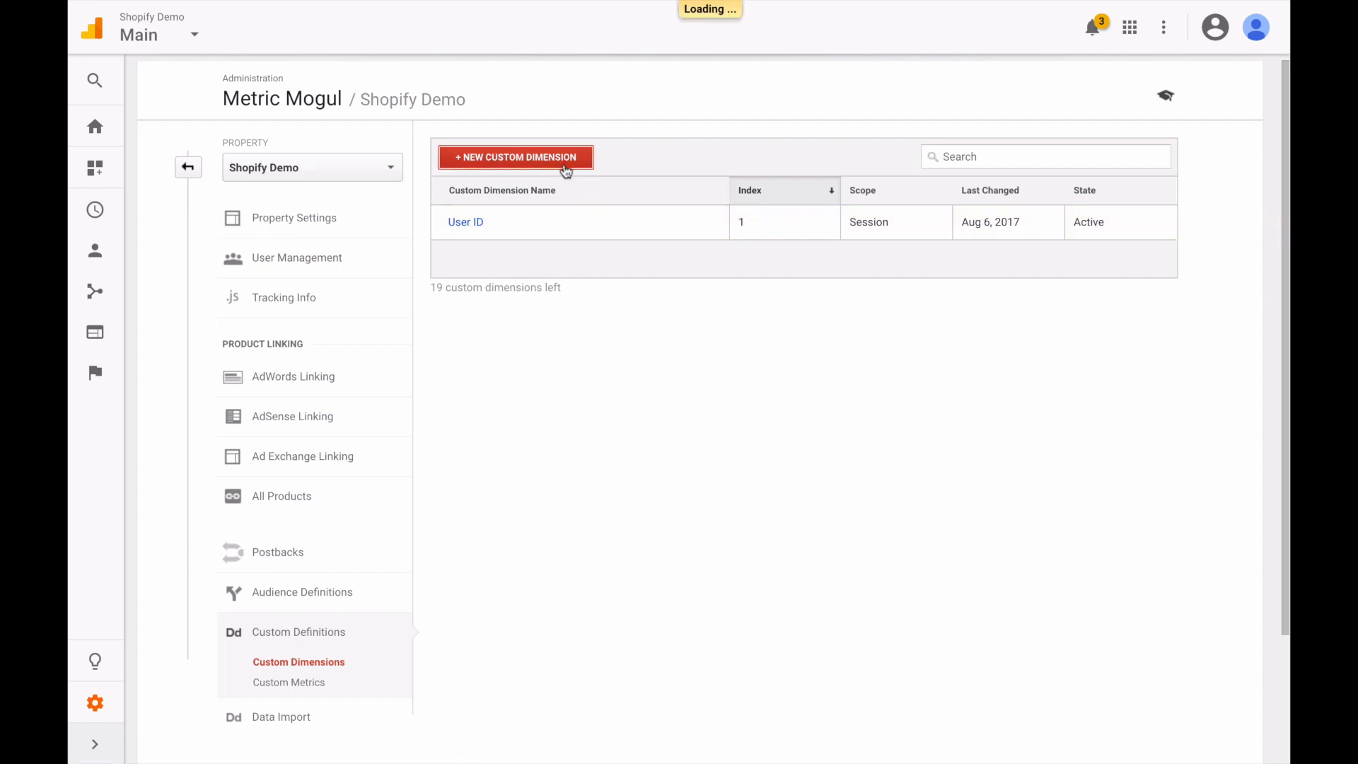
pyautogui.click(479, 211)
pyautogui.write('Client ID')
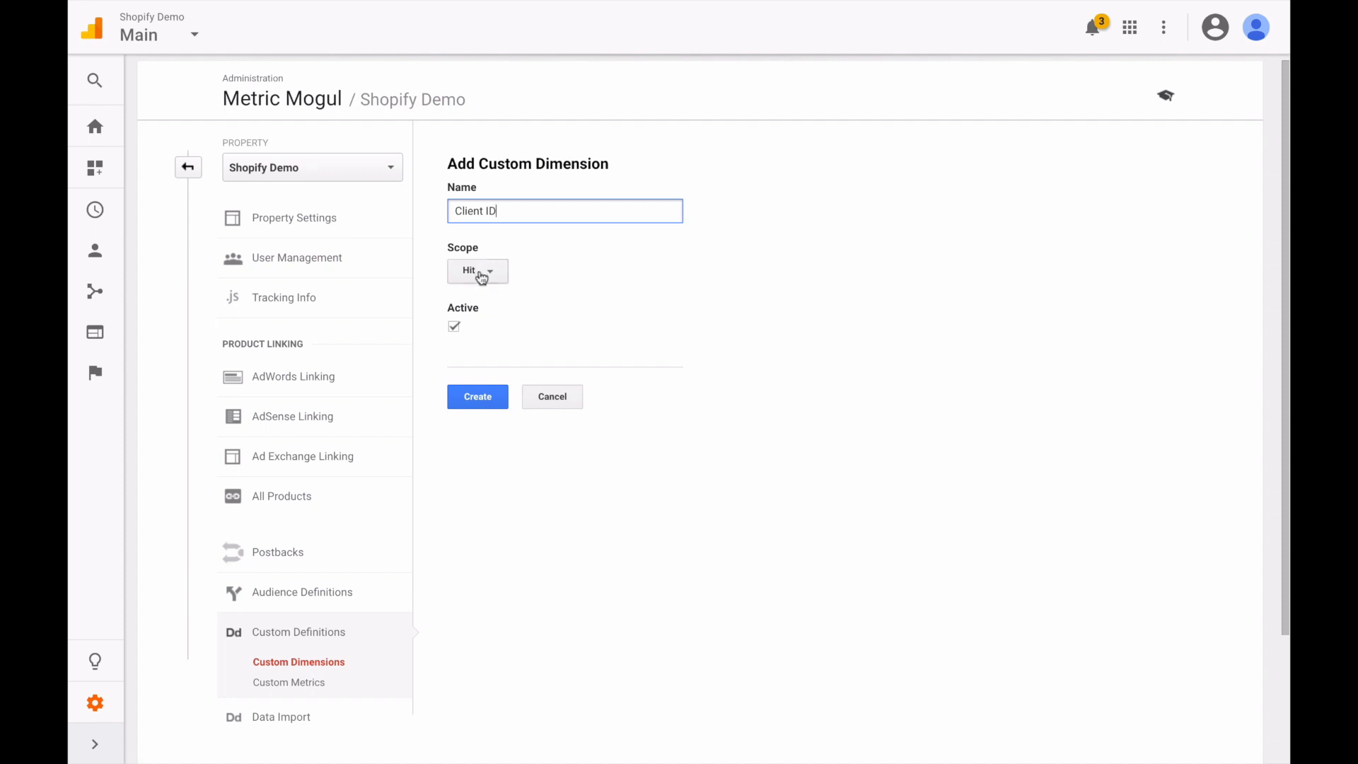
pyautogui.click(472, 399)
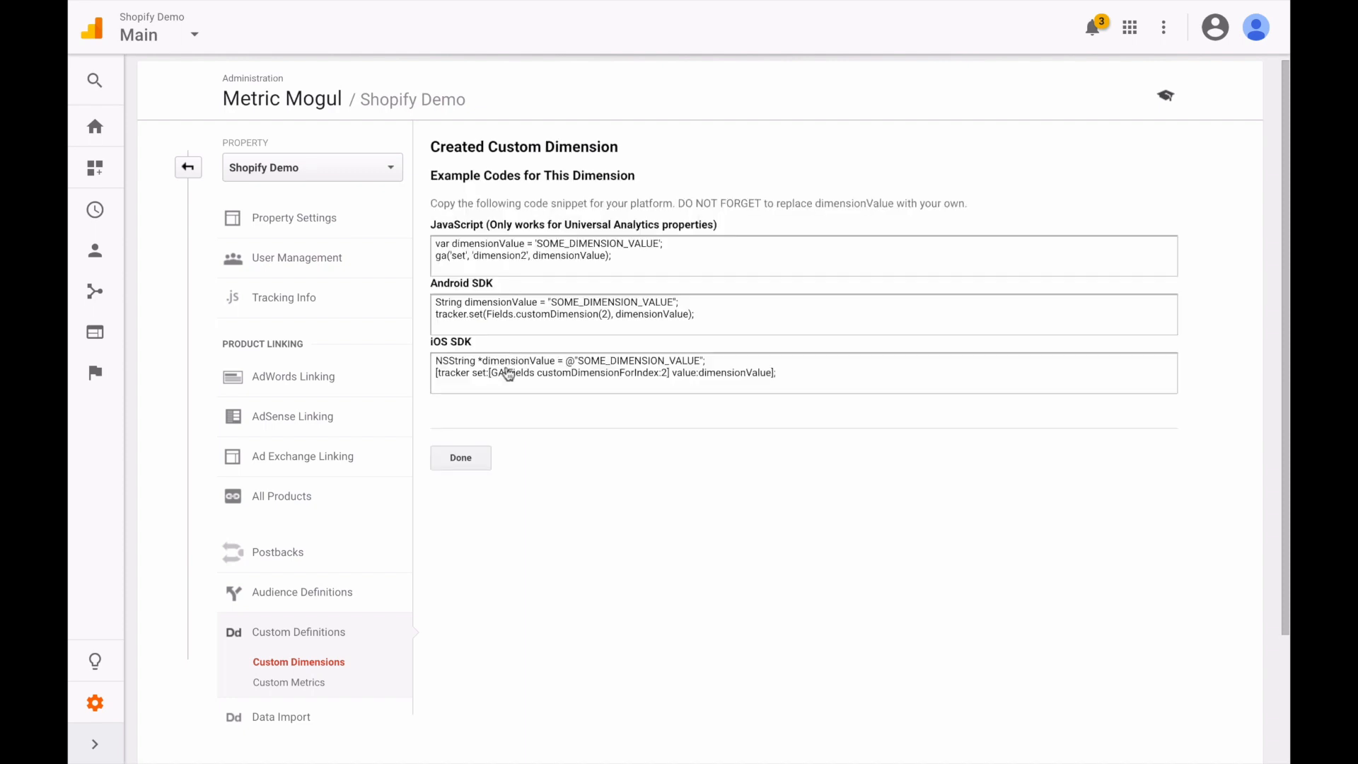
pyautogui.click(475, 460)
# Create a custom dimension named Author with Hit scope and finish its creation
pyautogui.click(487, 158)
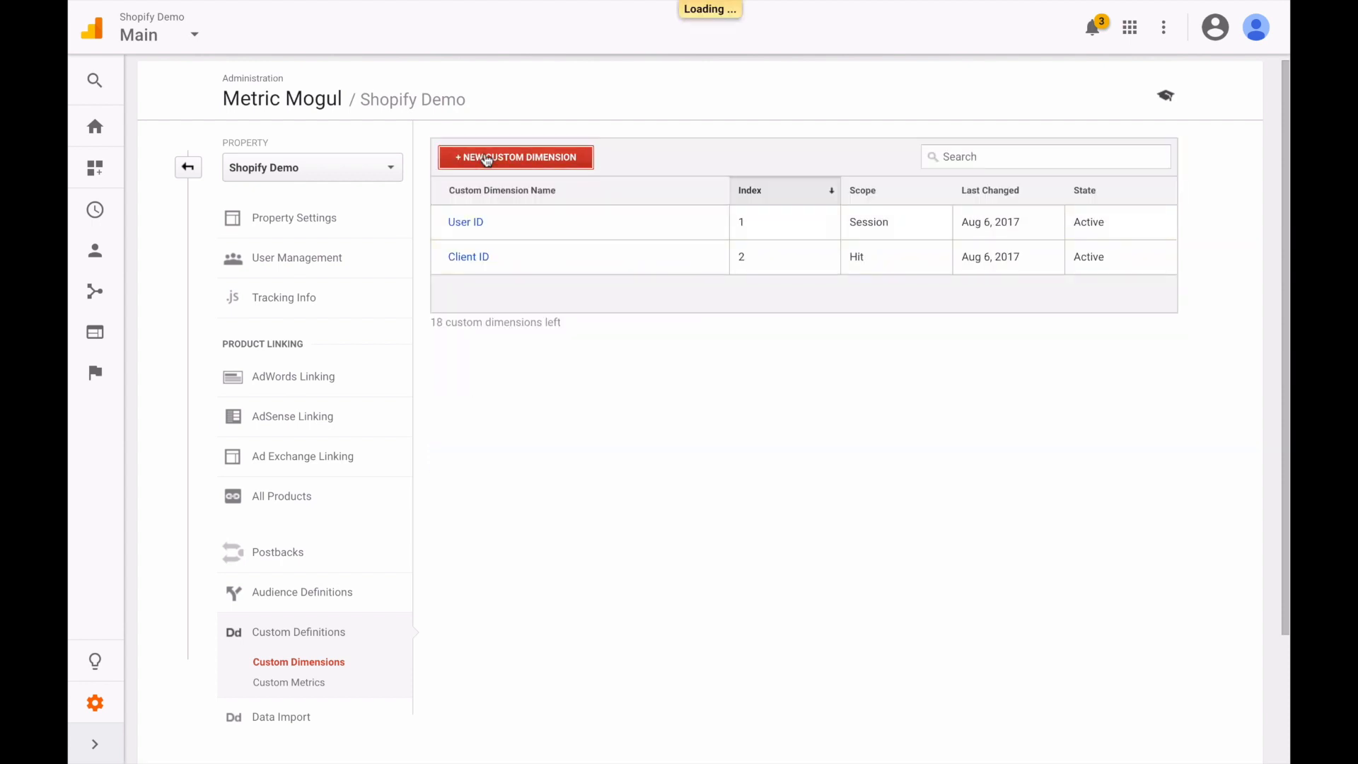
pyautogui.click(500, 209)
pyautogui.write('Au')
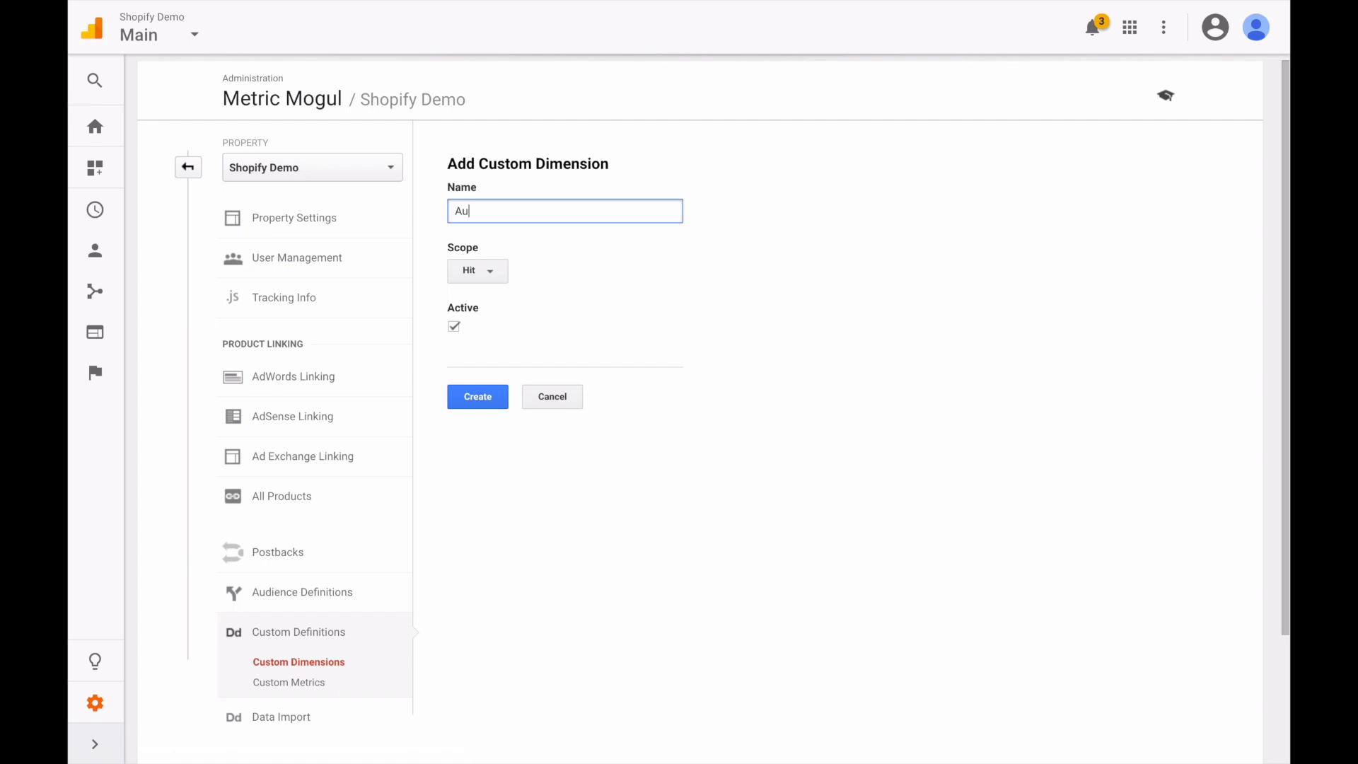
pyautogui.write('thor')
pyautogui.click(488, 274)
pyautogui.click(492, 321)
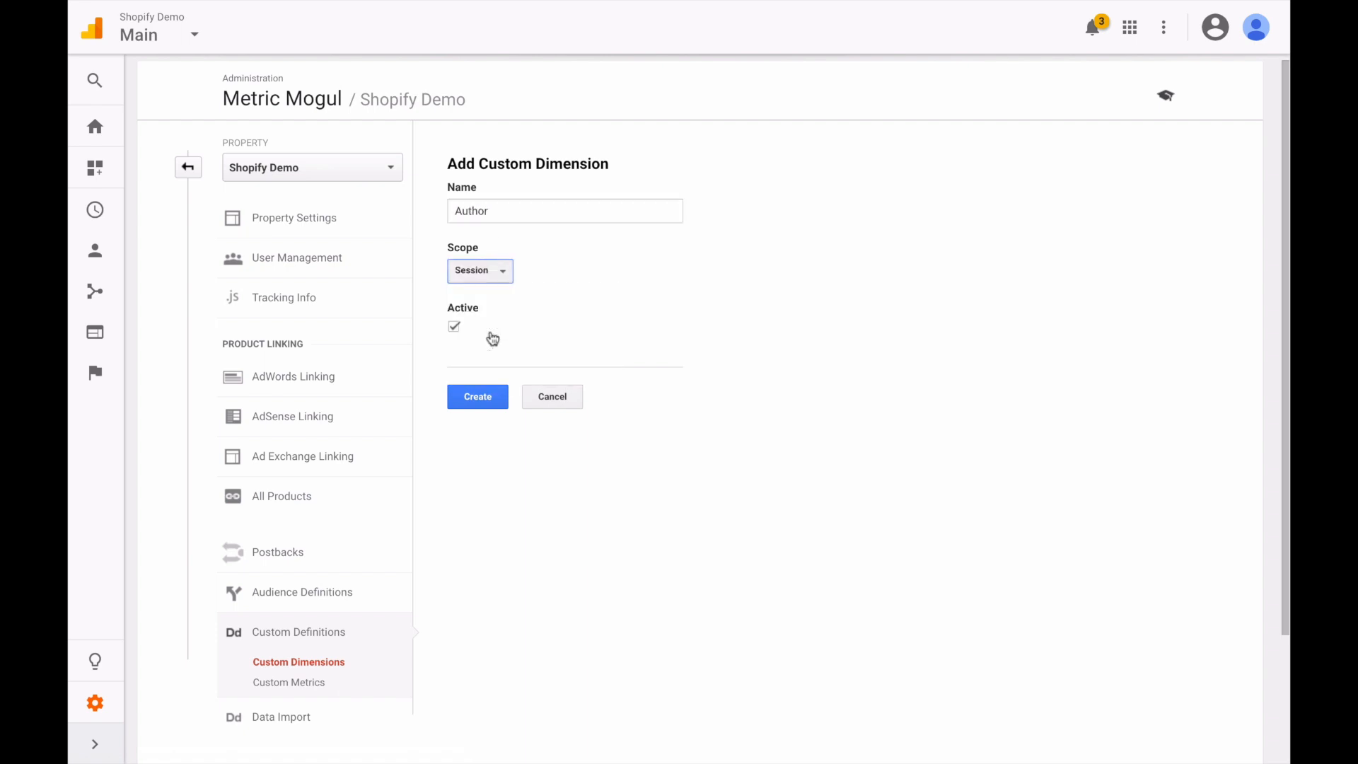
pyautogui.click(468, 276)
pyautogui.click(474, 305)
pyautogui.click(471, 398)
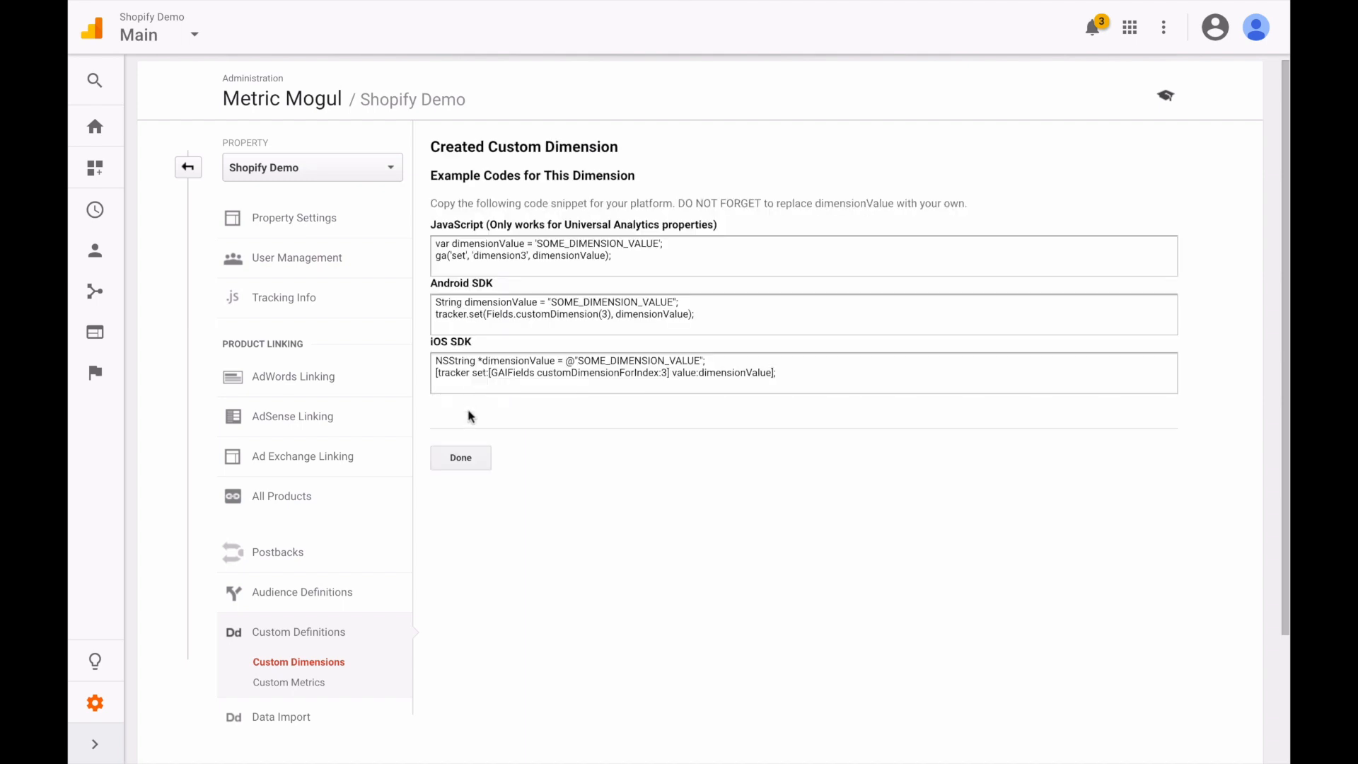
pyautogui.click(469, 458)
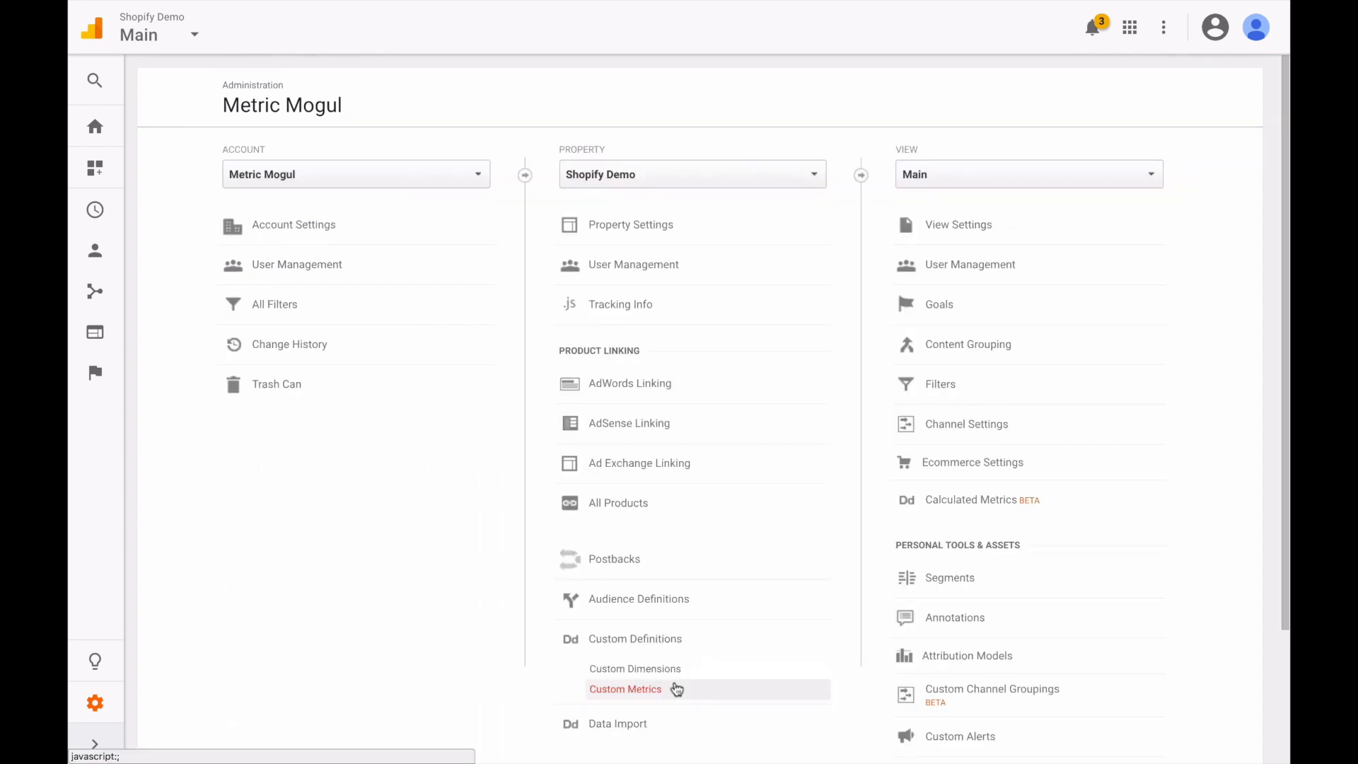
# In the property's custom metrics, add a new metric named Attention Time
pyautogui.click(630, 690)
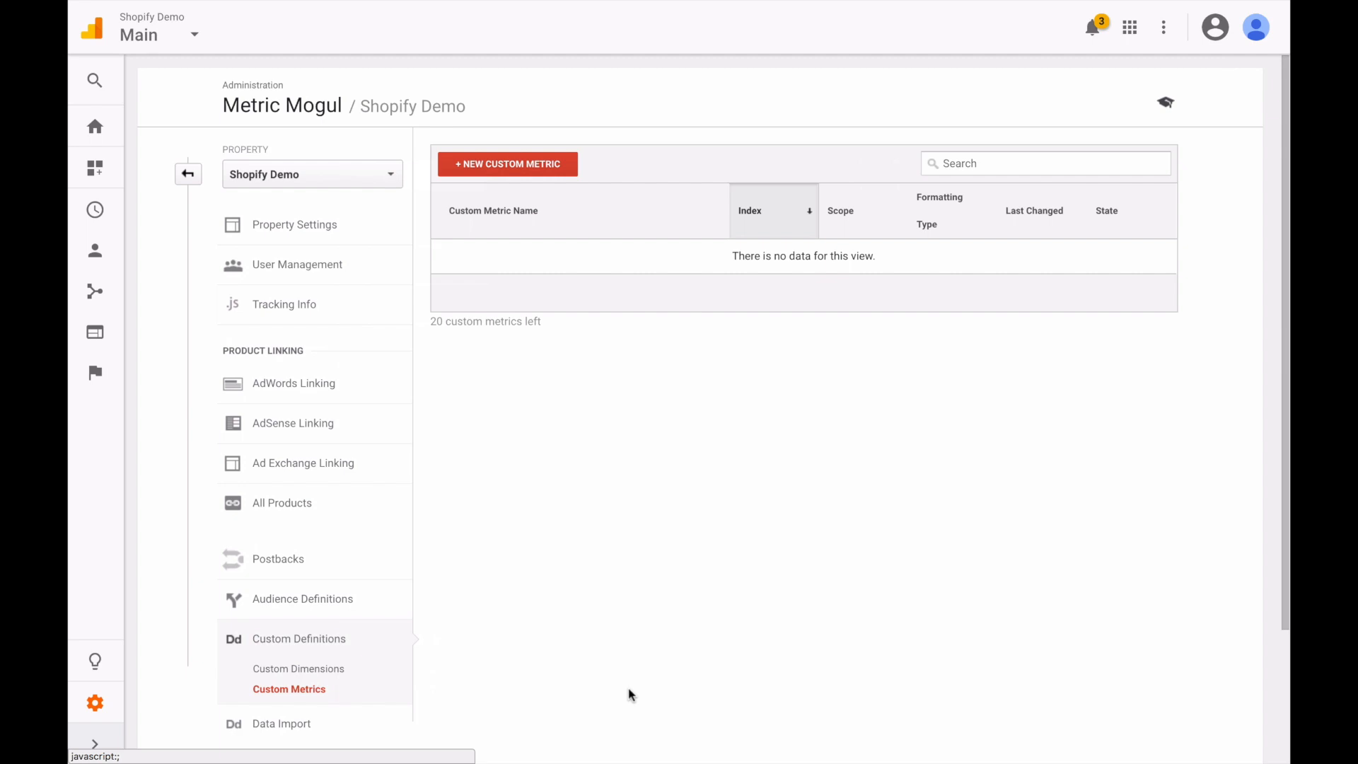
pyautogui.click(507, 165)
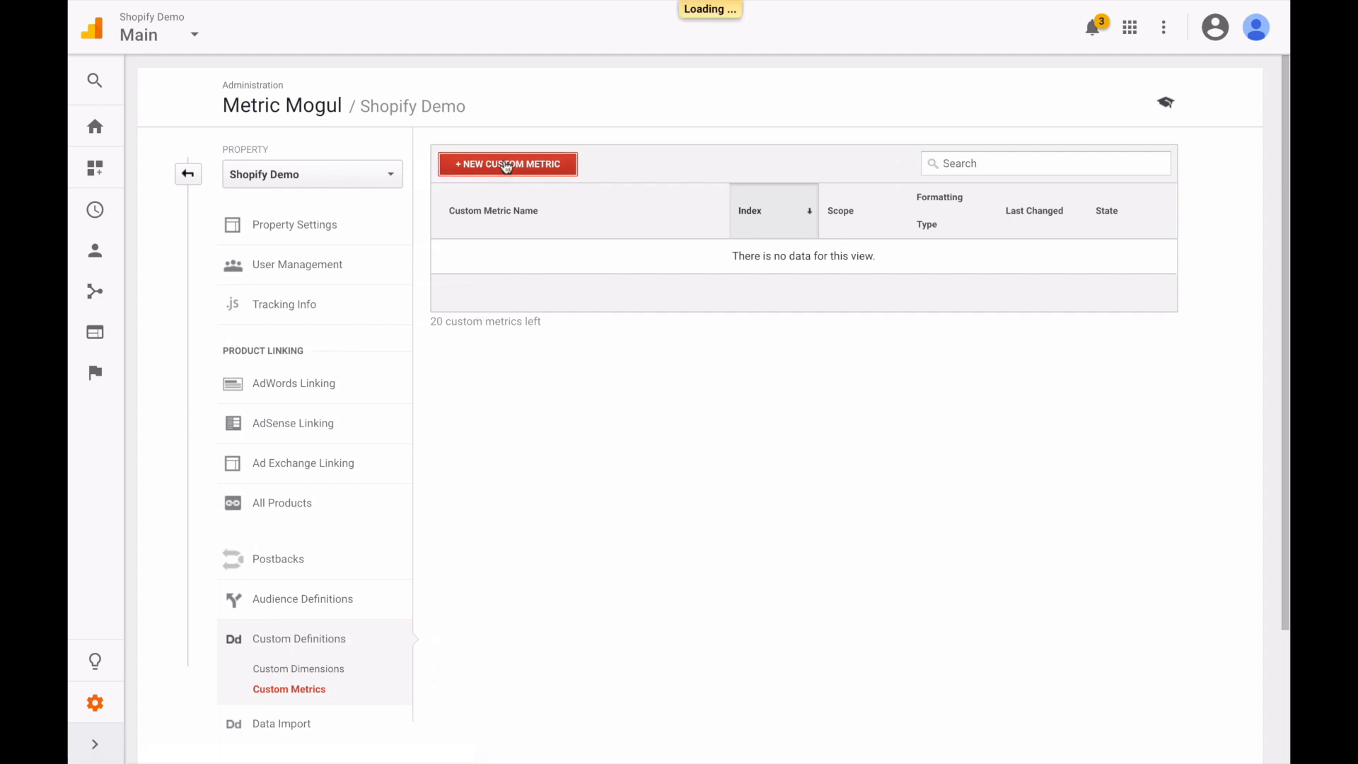
pyautogui.click(498, 225)
pyautogui.write('Att')
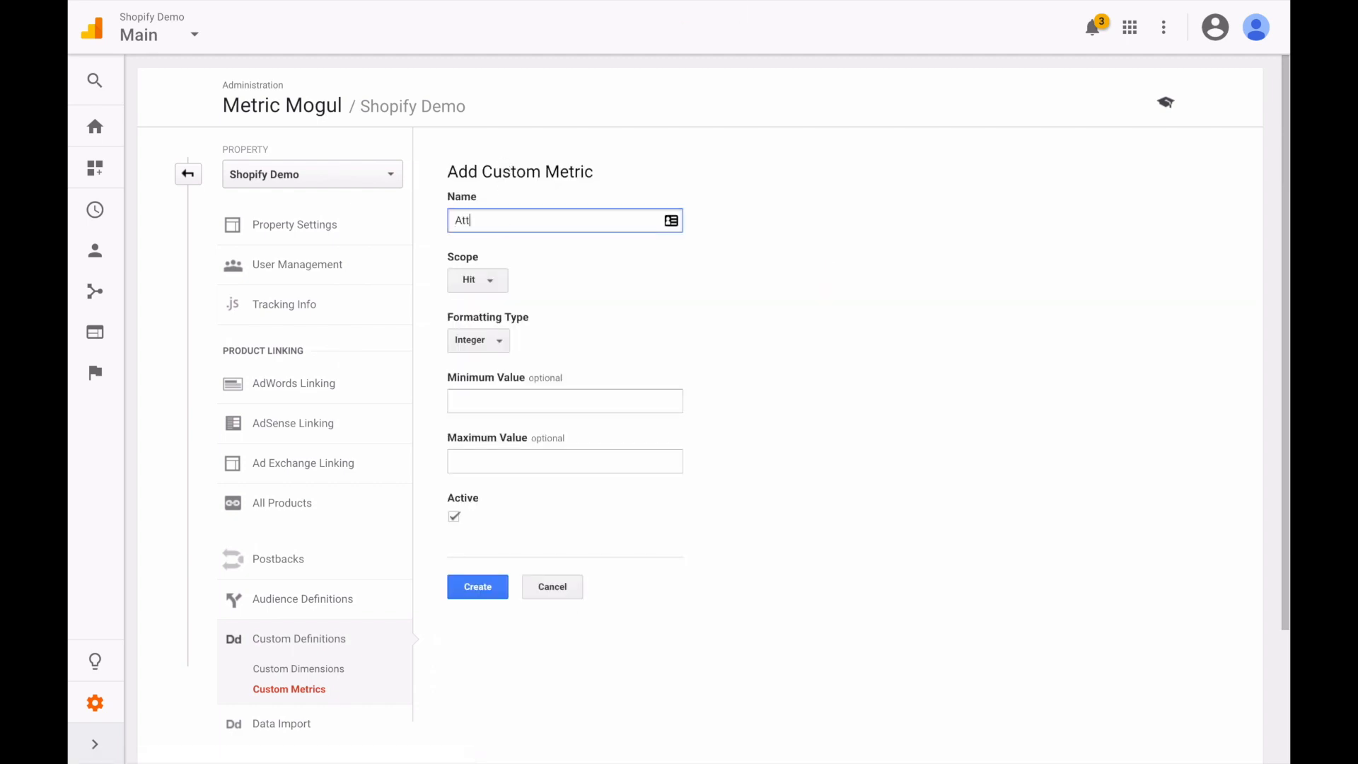
pyautogui.write('ention Tiim')
pyautogui.press('BackSpace')
pyautogui.press('BackSpace')
pyautogui.write('me')
# Keep the metric's scope at Hit, set its formatting type to Time and minimum value to 0 seconds, and create it
pyautogui.click(468, 281)
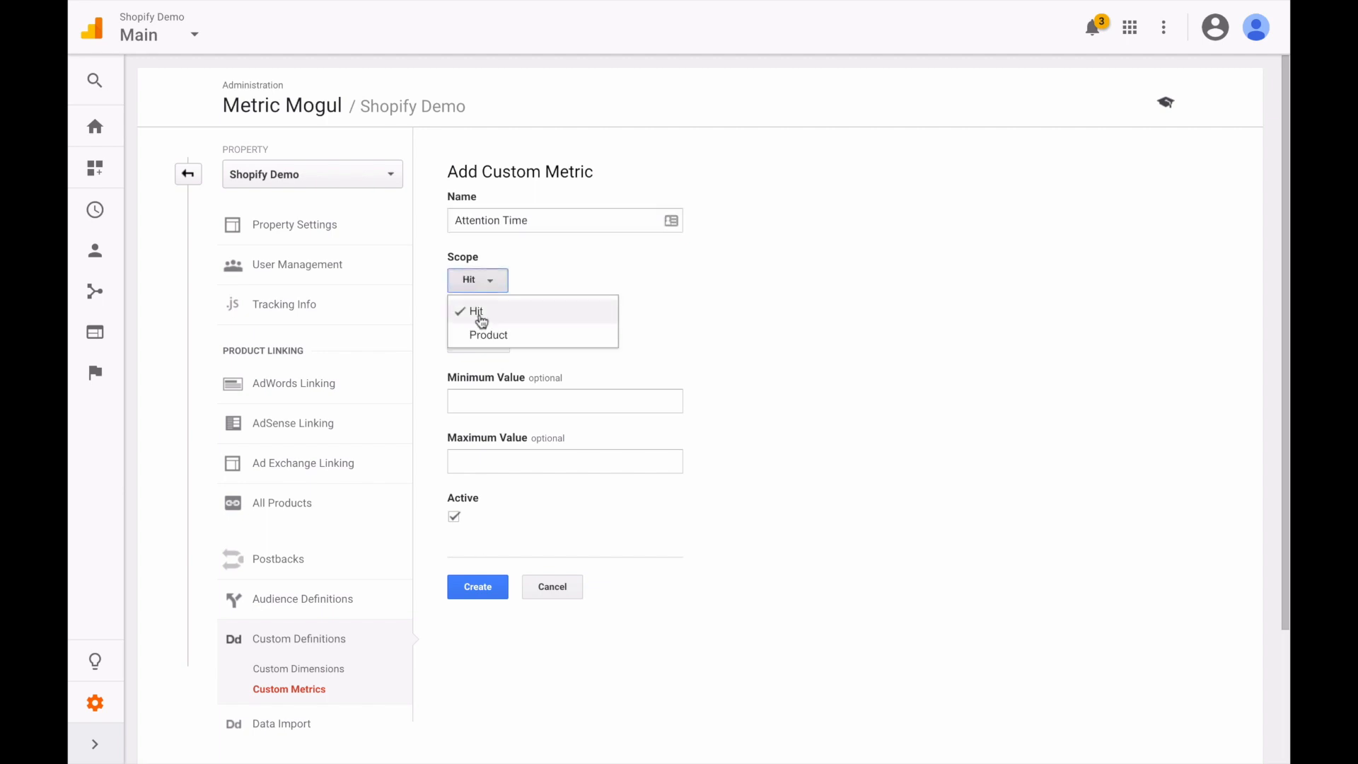
pyautogui.click(594, 266)
pyautogui.click(481, 345)
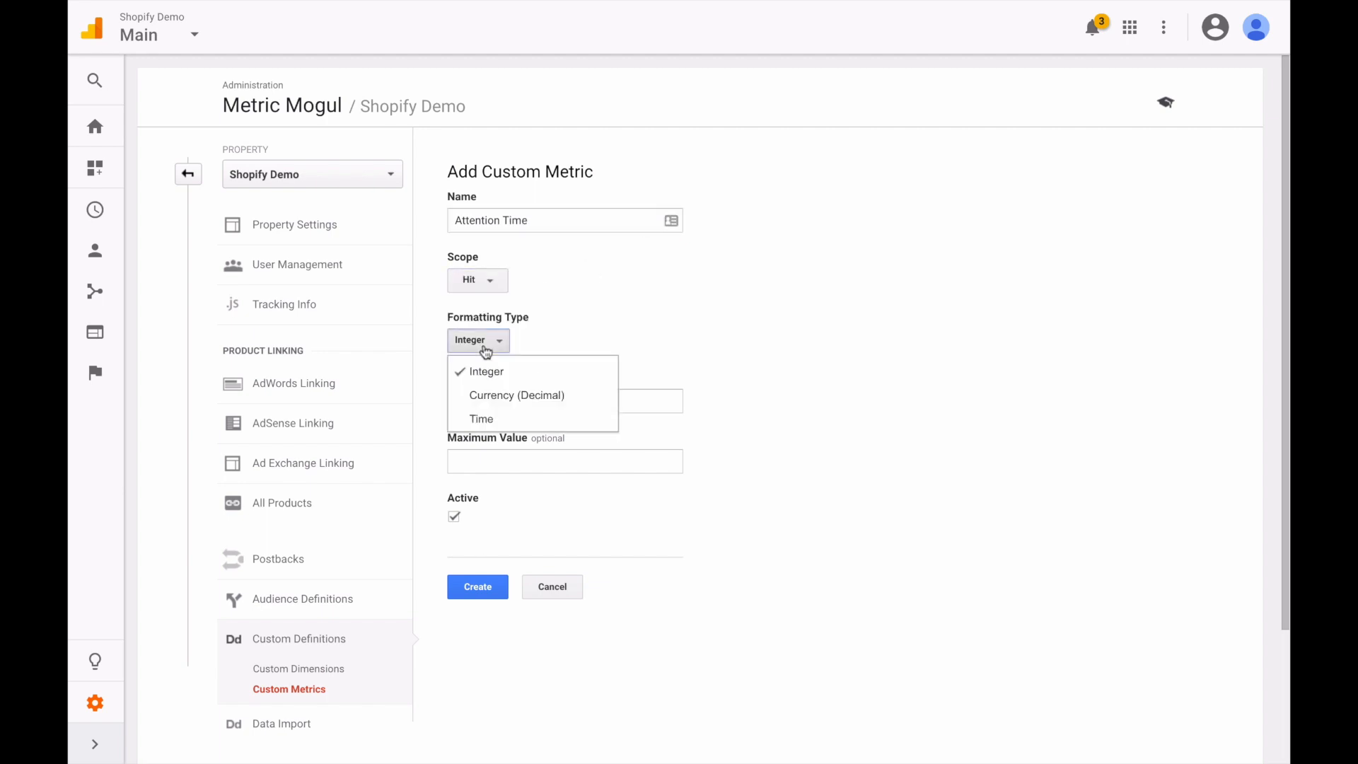
pyautogui.click(498, 421)
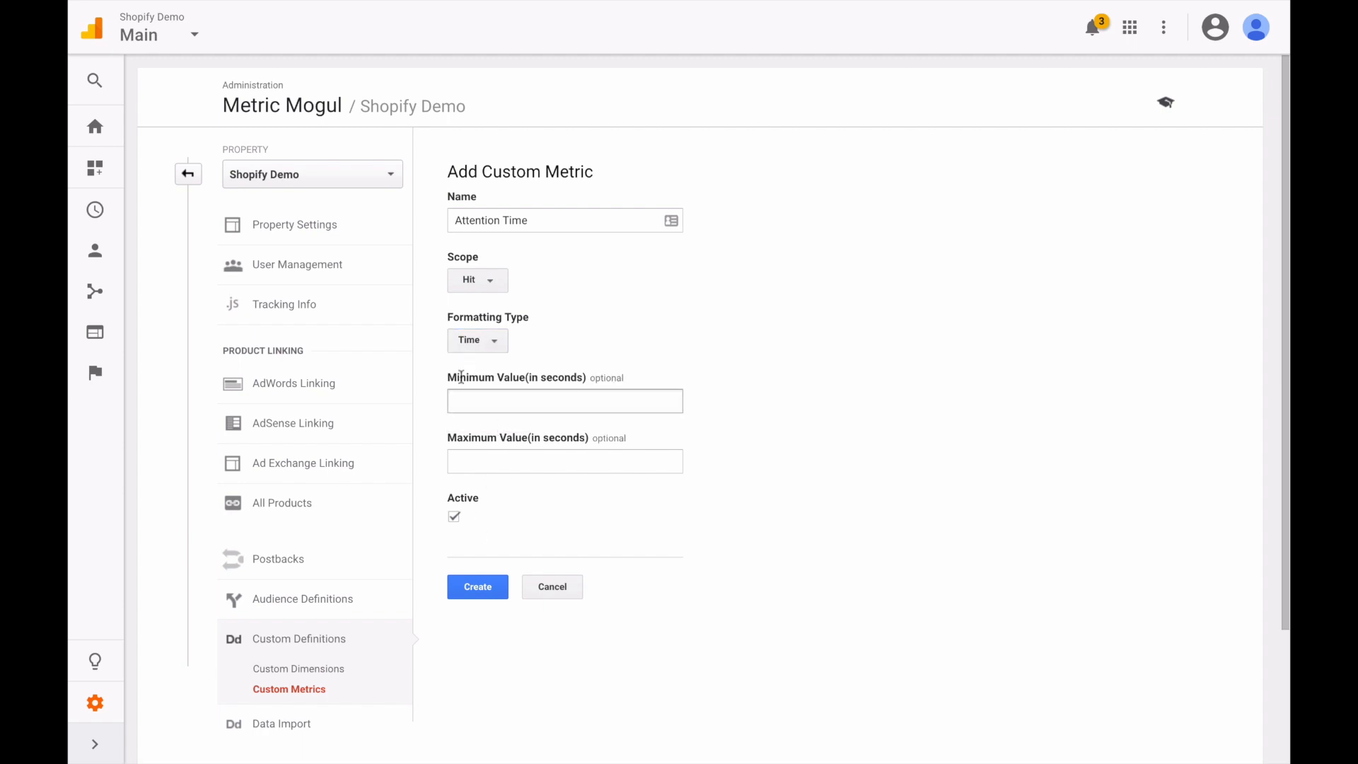
pyautogui.click(477, 589)
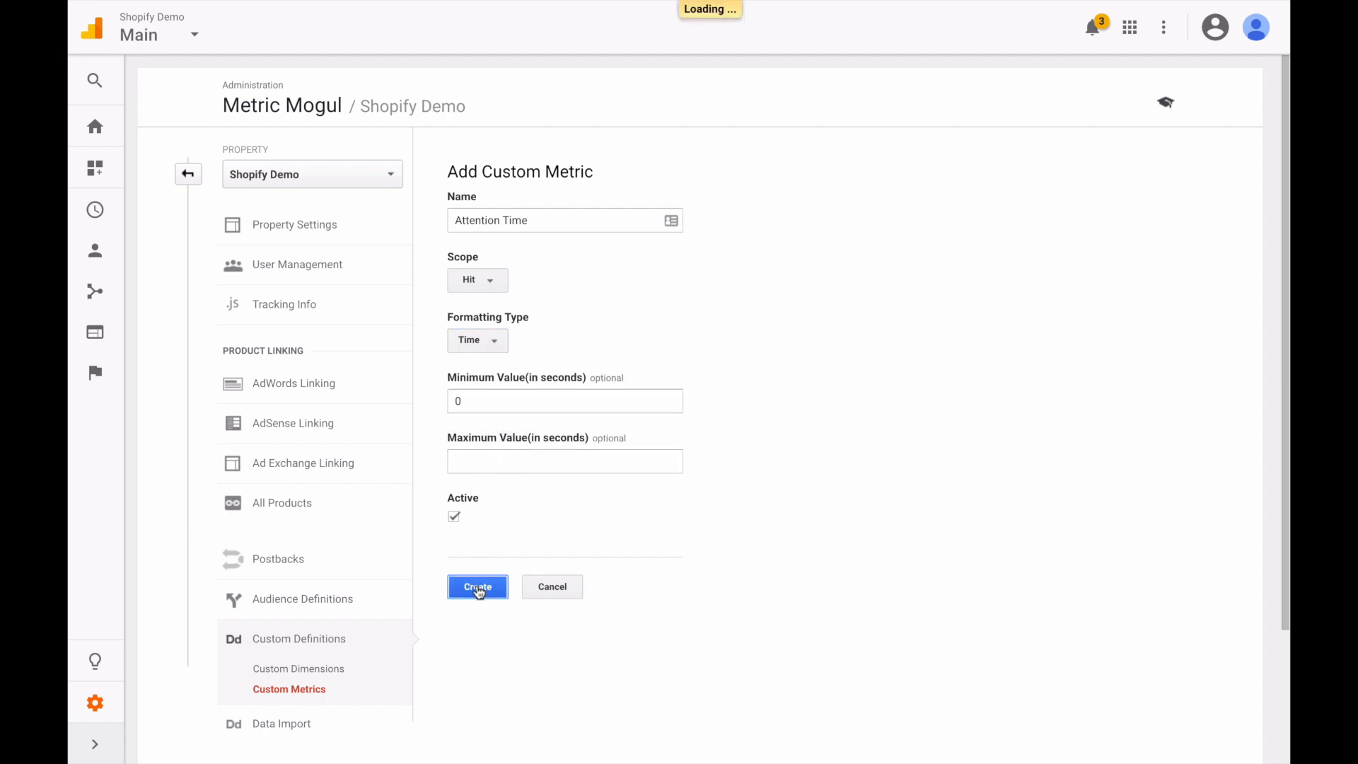
pyautogui.click(461, 467)
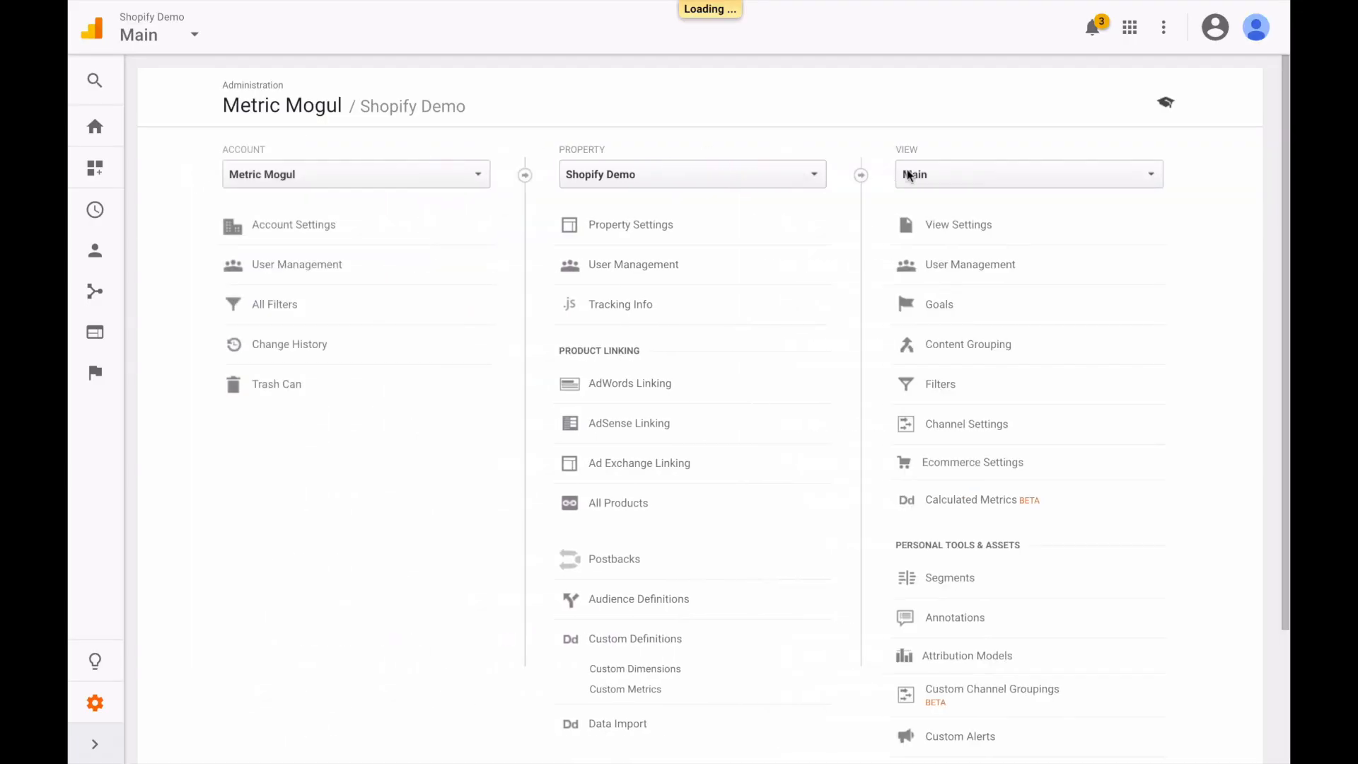
# In the Main view, add a calculated metric named Avg. Attention Time with the Time formatting type
pyautogui.click(961, 502)
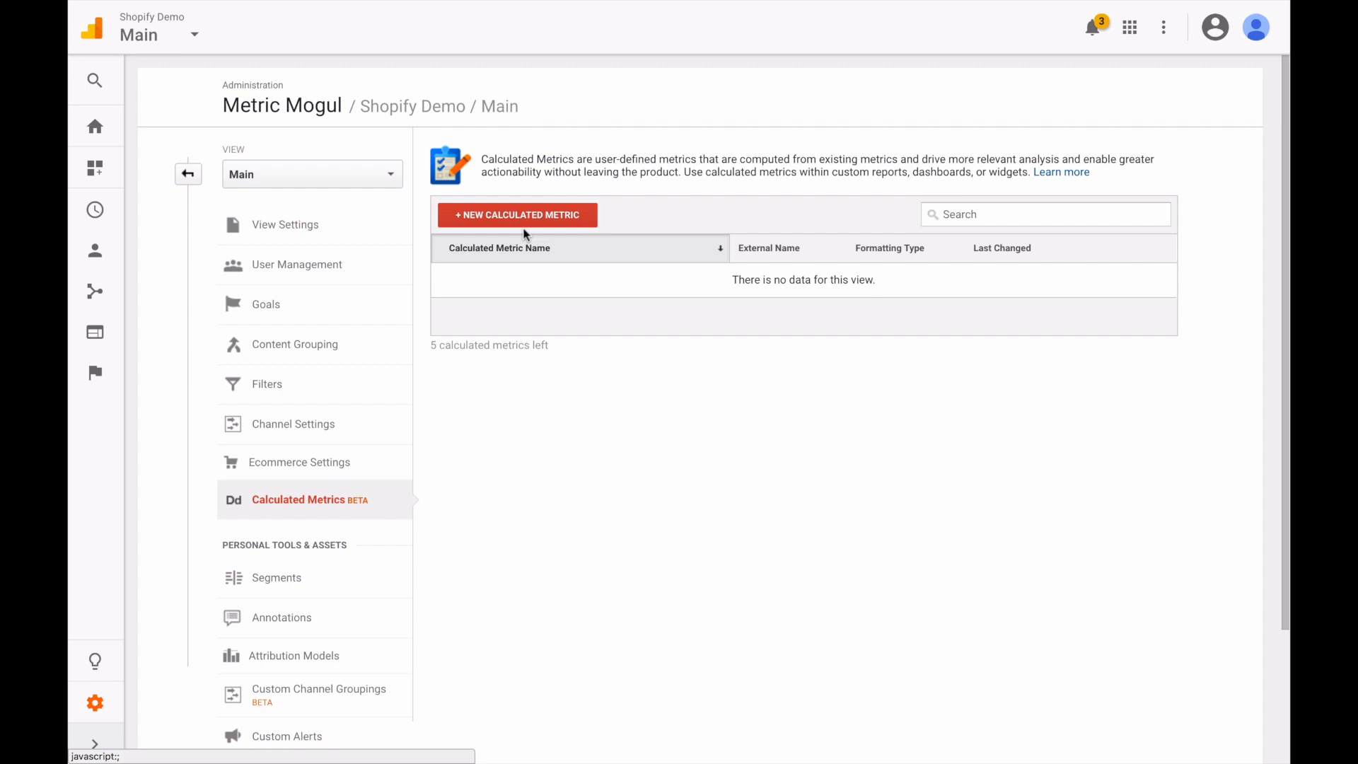
pyautogui.click(524, 224)
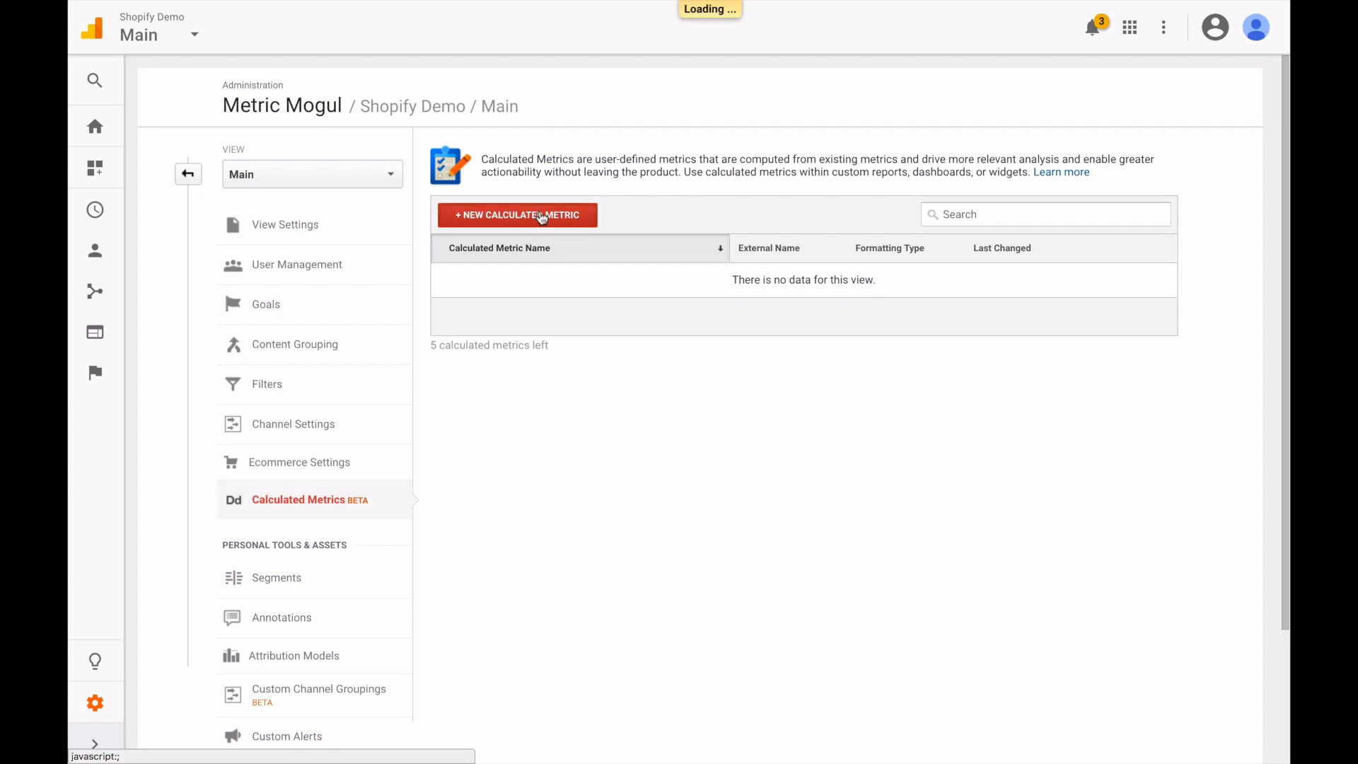
pyautogui.write('A')
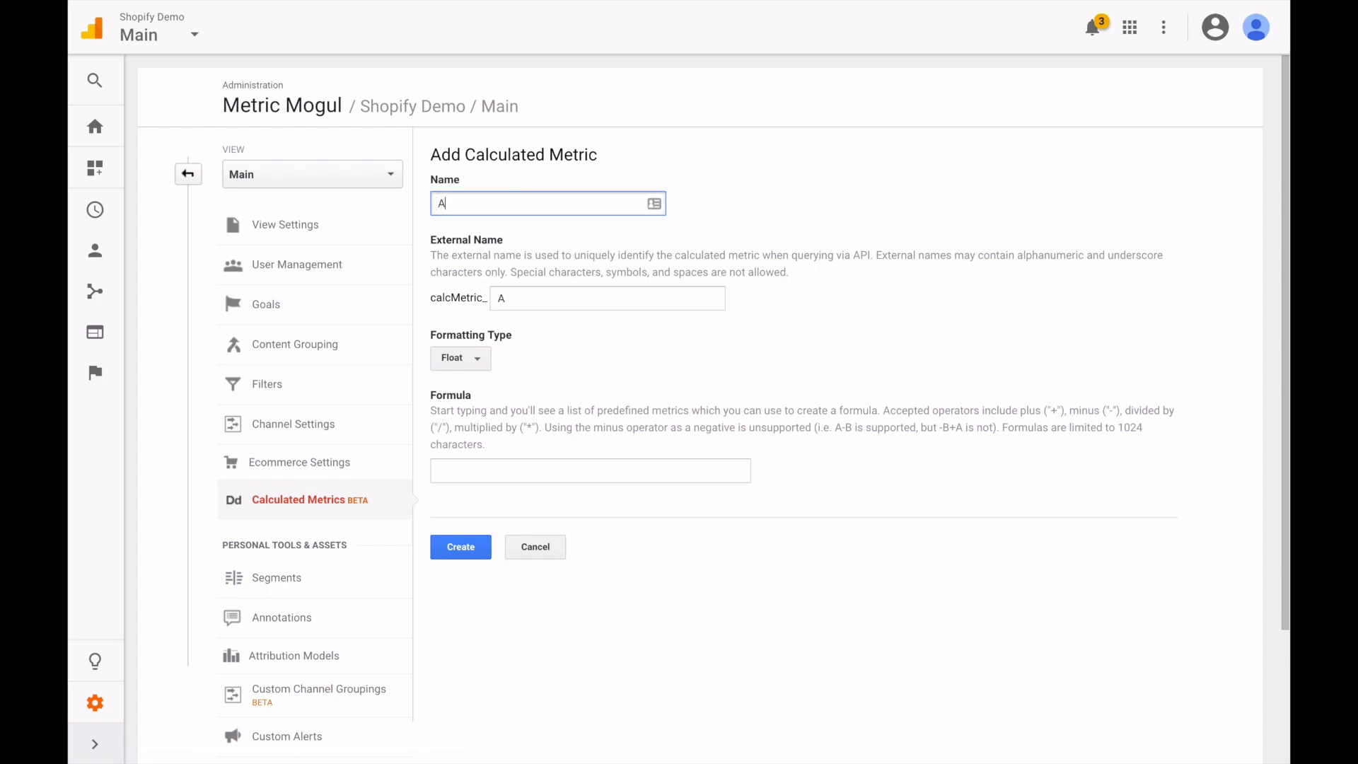
pyautogui.write('vg. Attention Time')
pyautogui.click(475, 354)
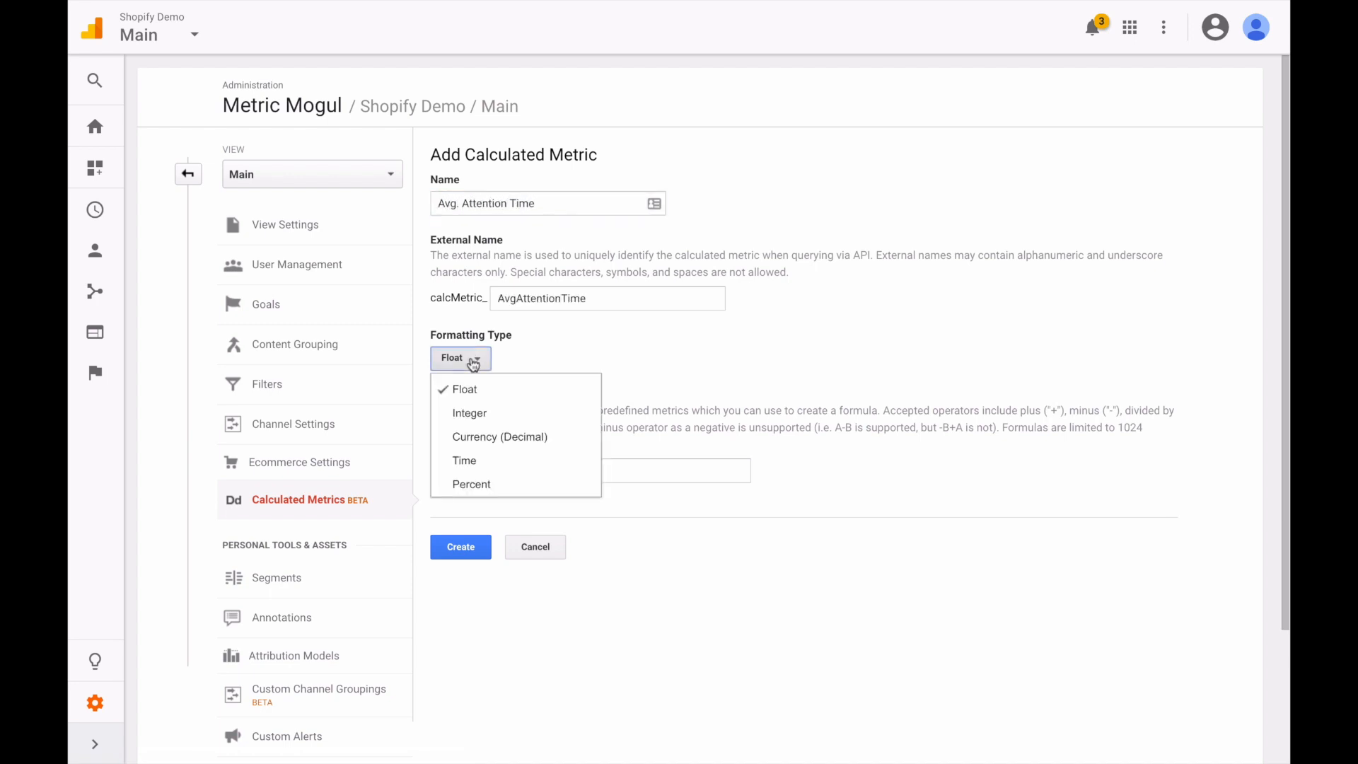
pyautogui.click(484, 462)
# Set the Avg. Attention Time formula to {{Attention Time}} / {{Pageviews}} and create the calculated metric
pyautogui.click(503, 472)
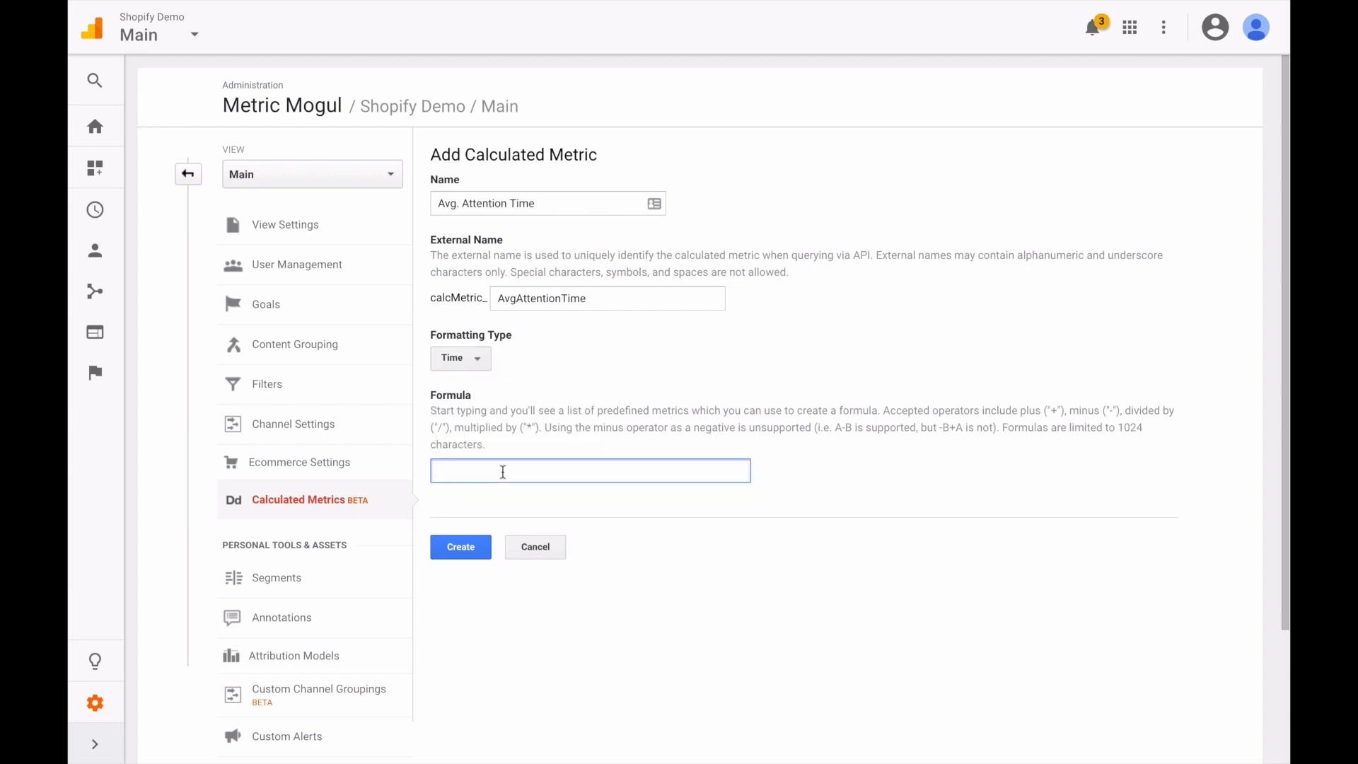
pyautogui.write('attention')
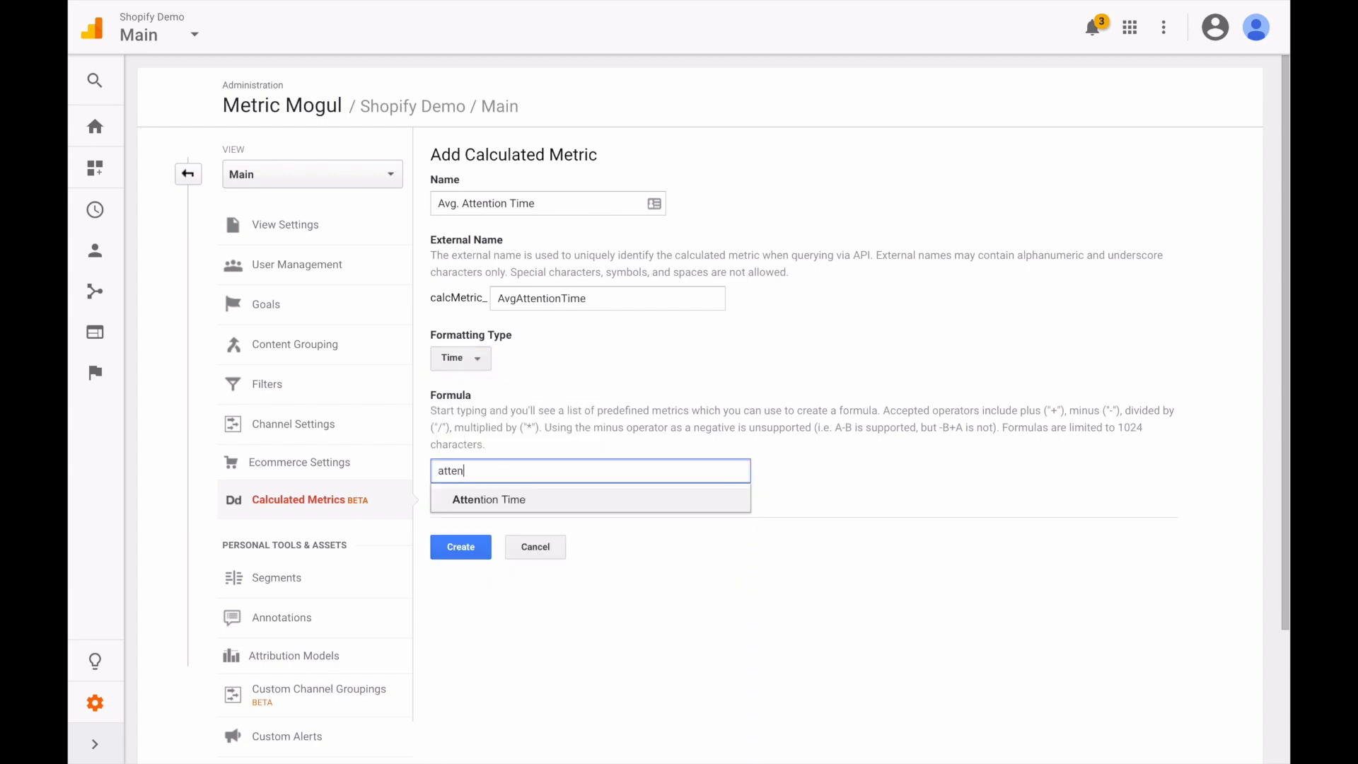
pyautogui.press('Return')
pyautogui.write('/ pag')
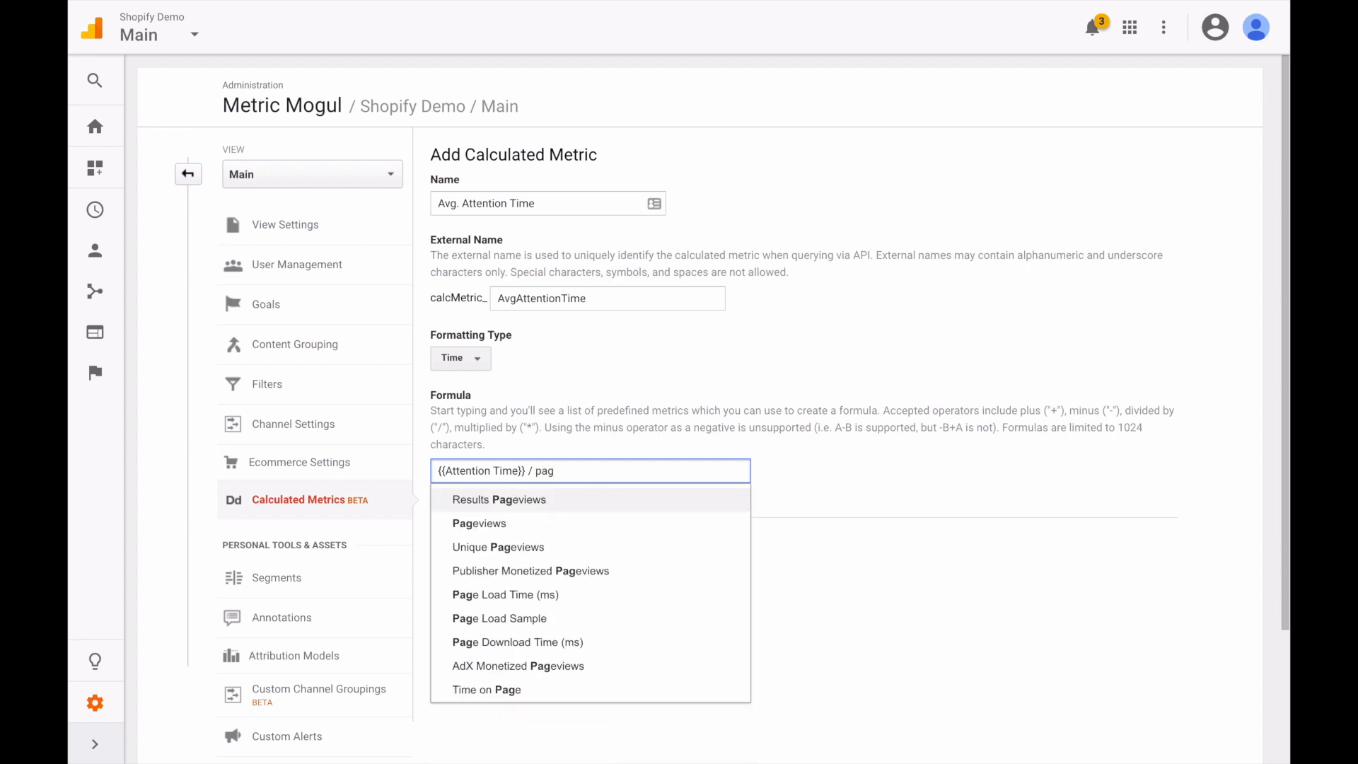
pyautogui.press('Down')
pyautogui.press('Return')
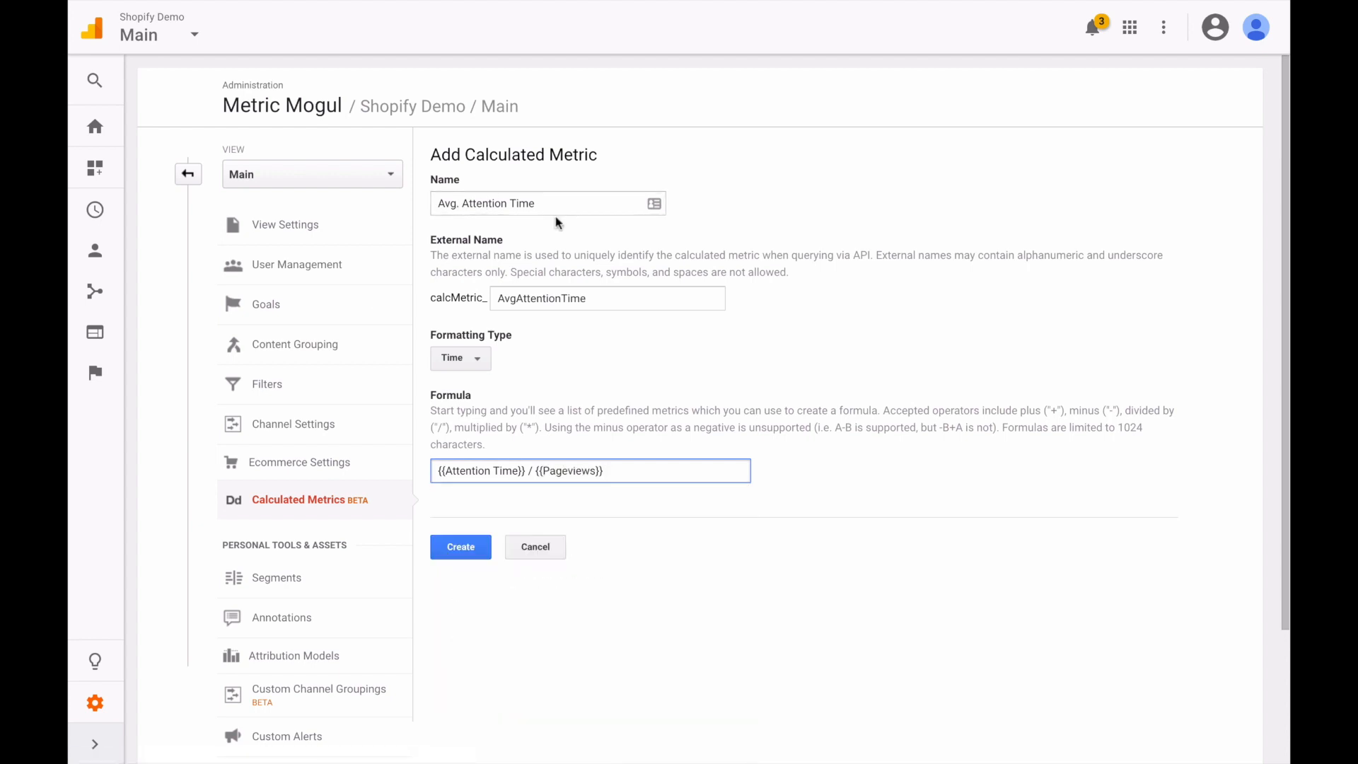
pyautogui.click(447, 554)
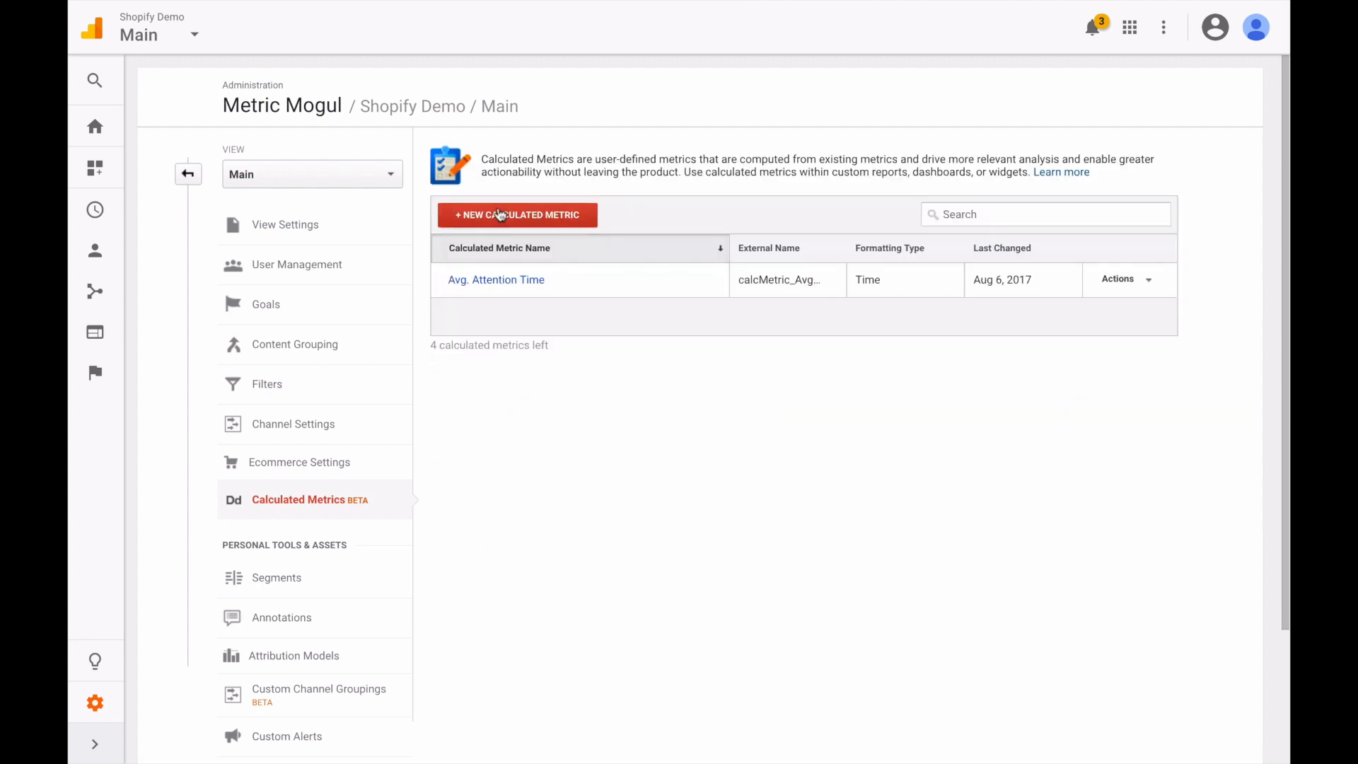
# Start a new calculated metric named Avg. Session Attention with the Time formatting type
pyautogui.click(499, 219)
pyautogui.click(497, 210)
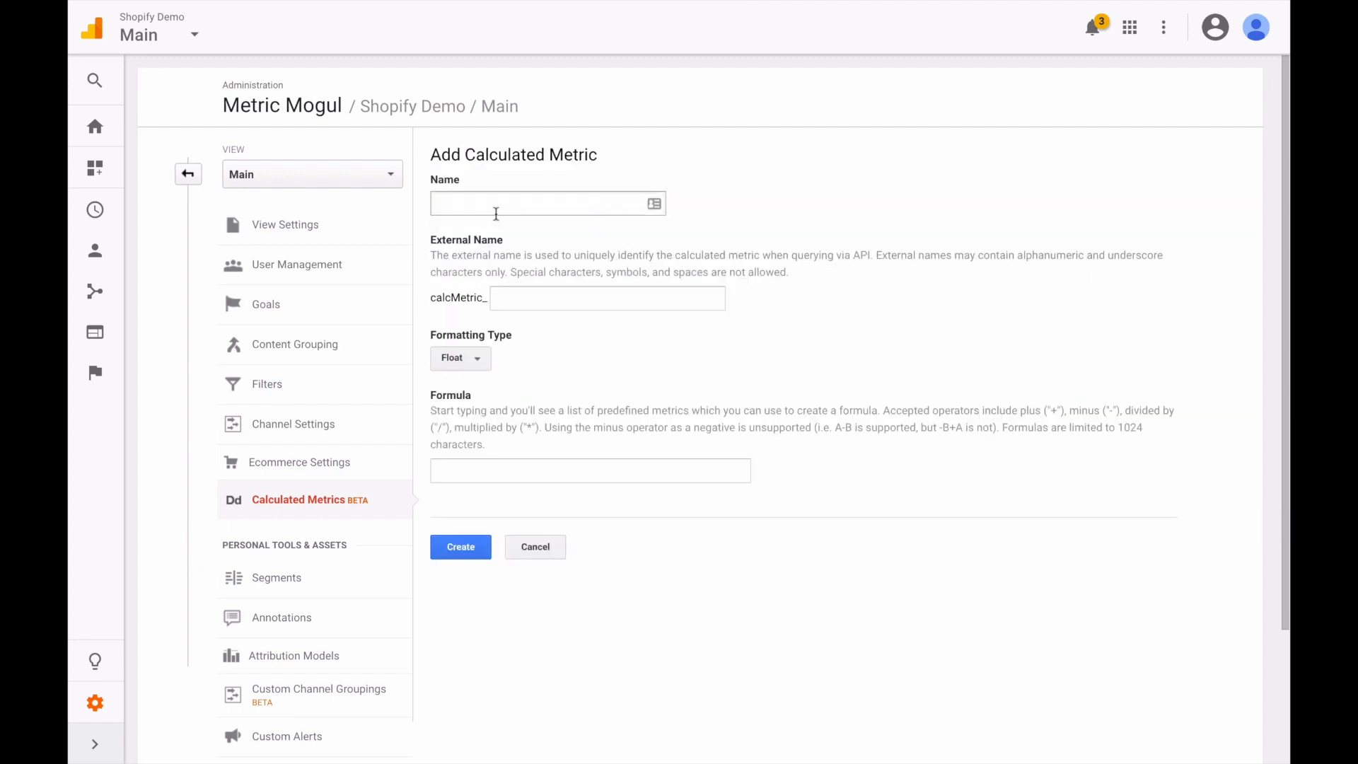
pyautogui.write('Avg. Se')
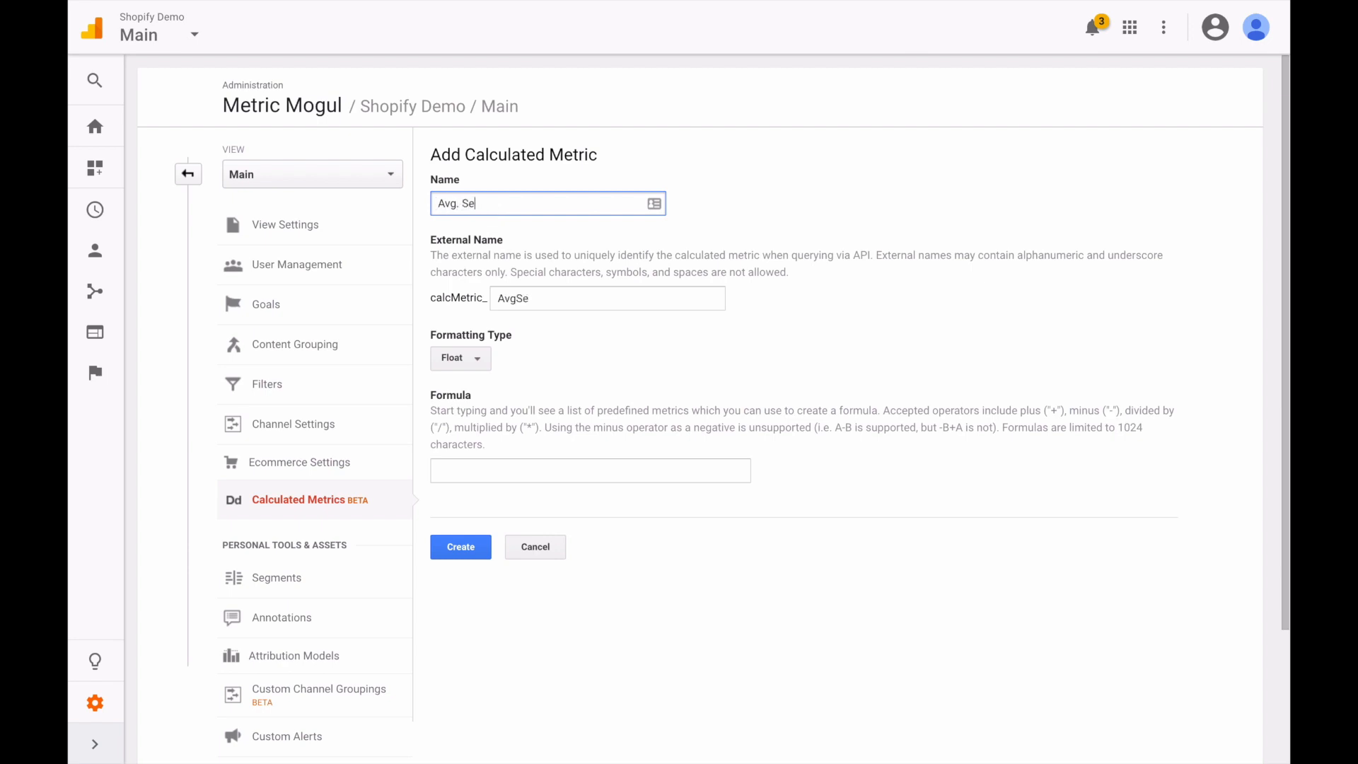
pyautogui.write('ssion Attention')
pyautogui.press('BackSpace')
pyautogui.press('BackSpace')
pyautogui.press('BackSpace')
pyautogui.press('BackSpace')
pyautogui.write('ntion')
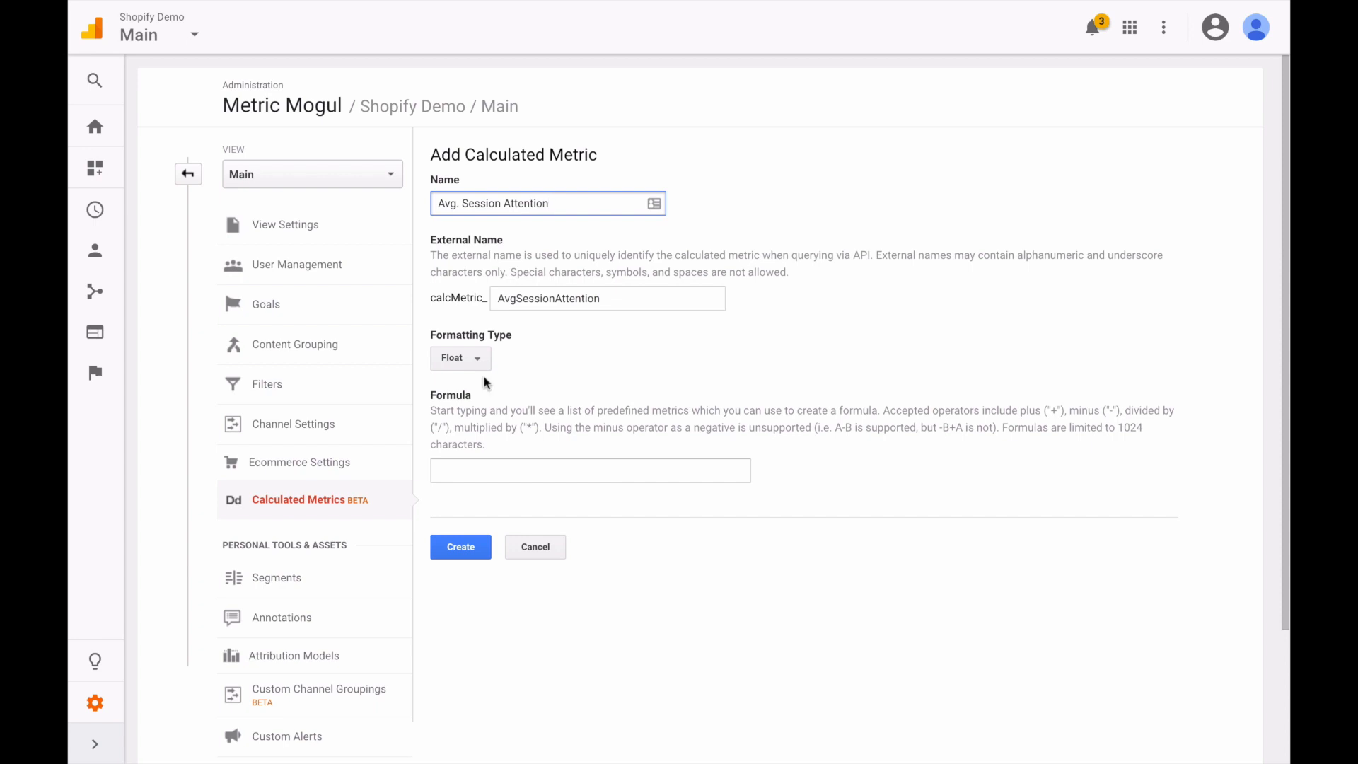
pyautogui.click(472, 357)
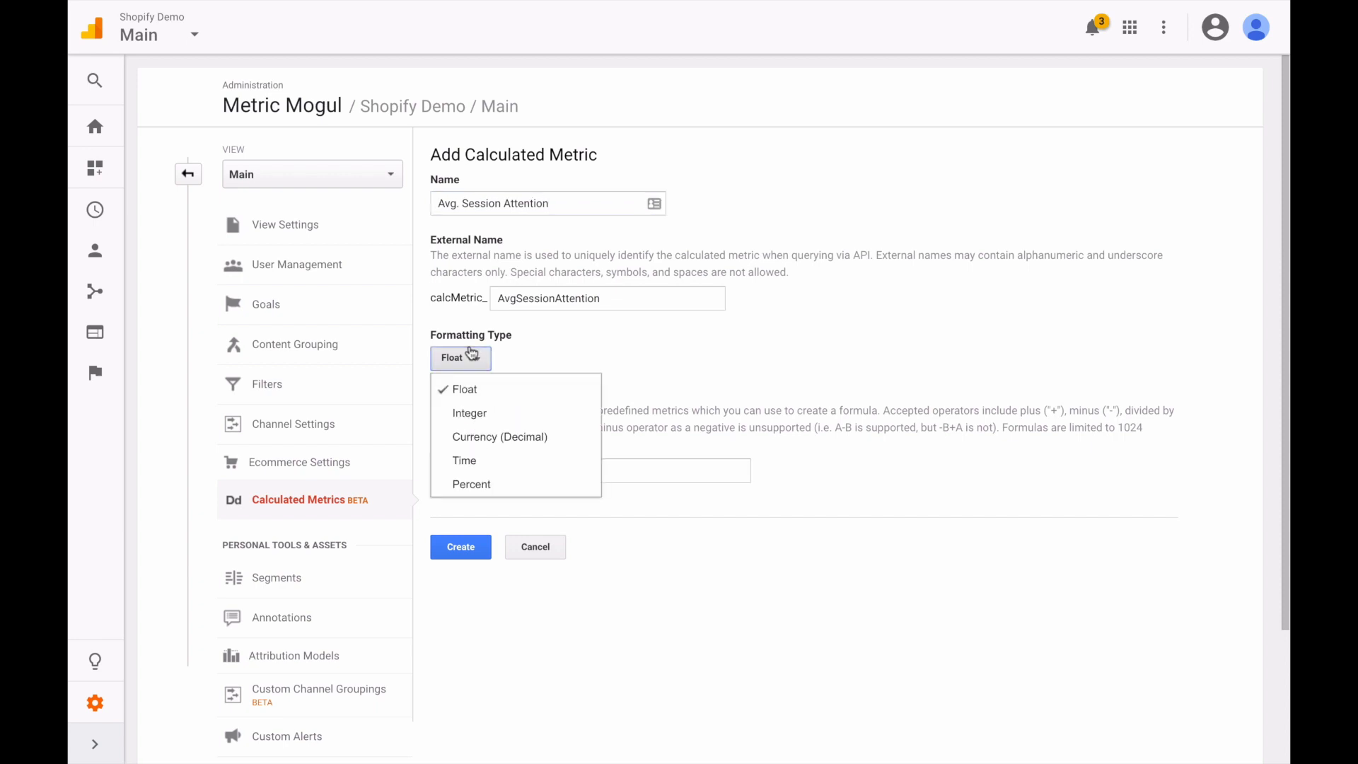
pyautogui.click(489, 461)
# Set the Avg. Session Attention formula to {{Attention Time}} / {{Sessions}} and create the calculated metric
pyautogui.click(505, 470)
pyautogui.write('session')
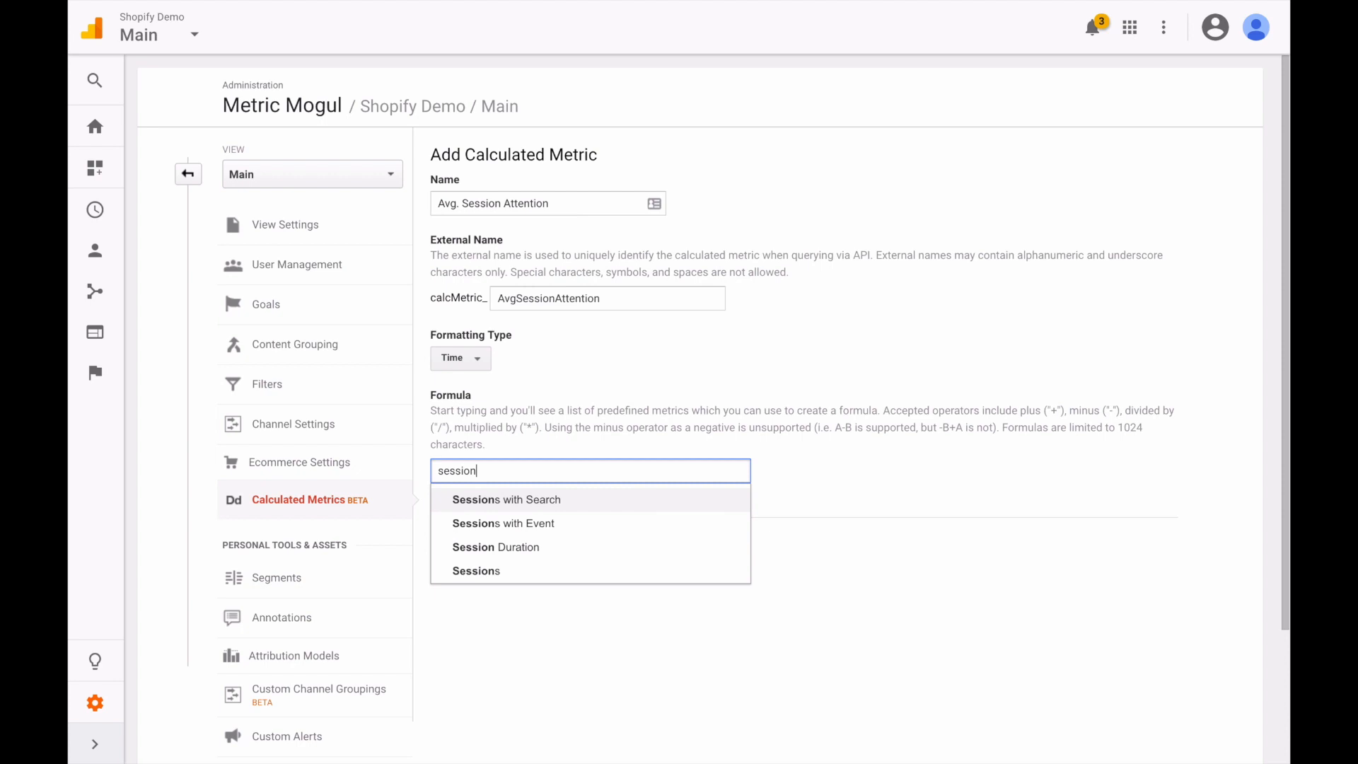
pyautogui.hotkey('ctrl', 'a')
pyautogui.write('Att')
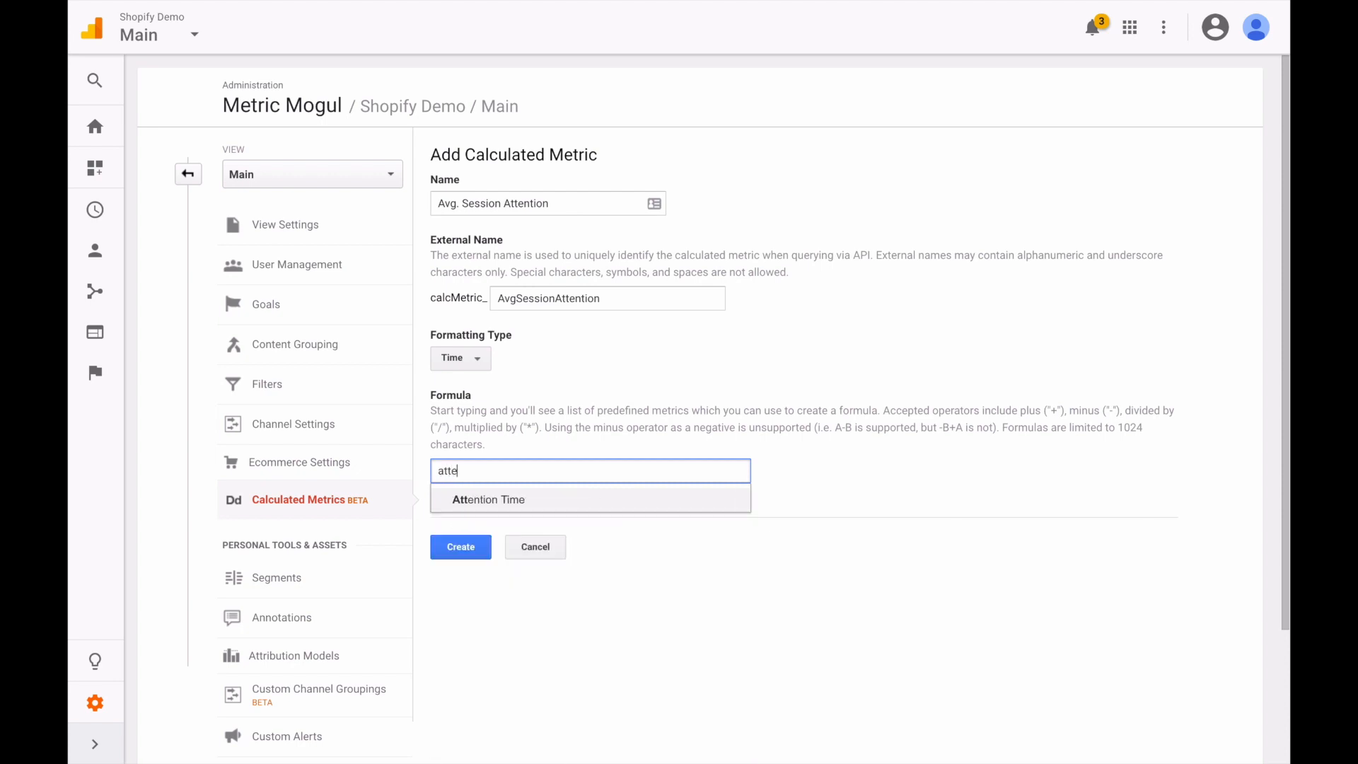
pyautogui.press('Return')
pyautogui.write('/ sess')
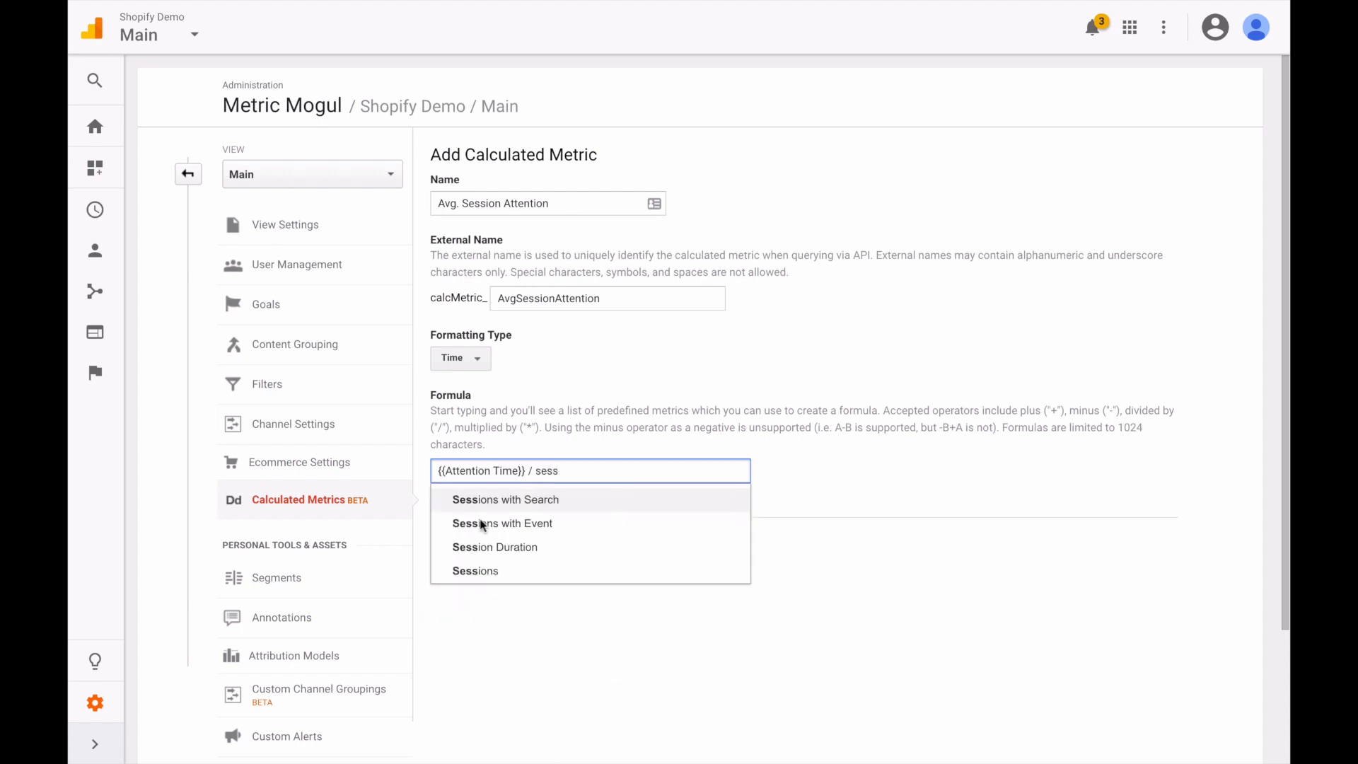
pyautogui.click(462, 579)
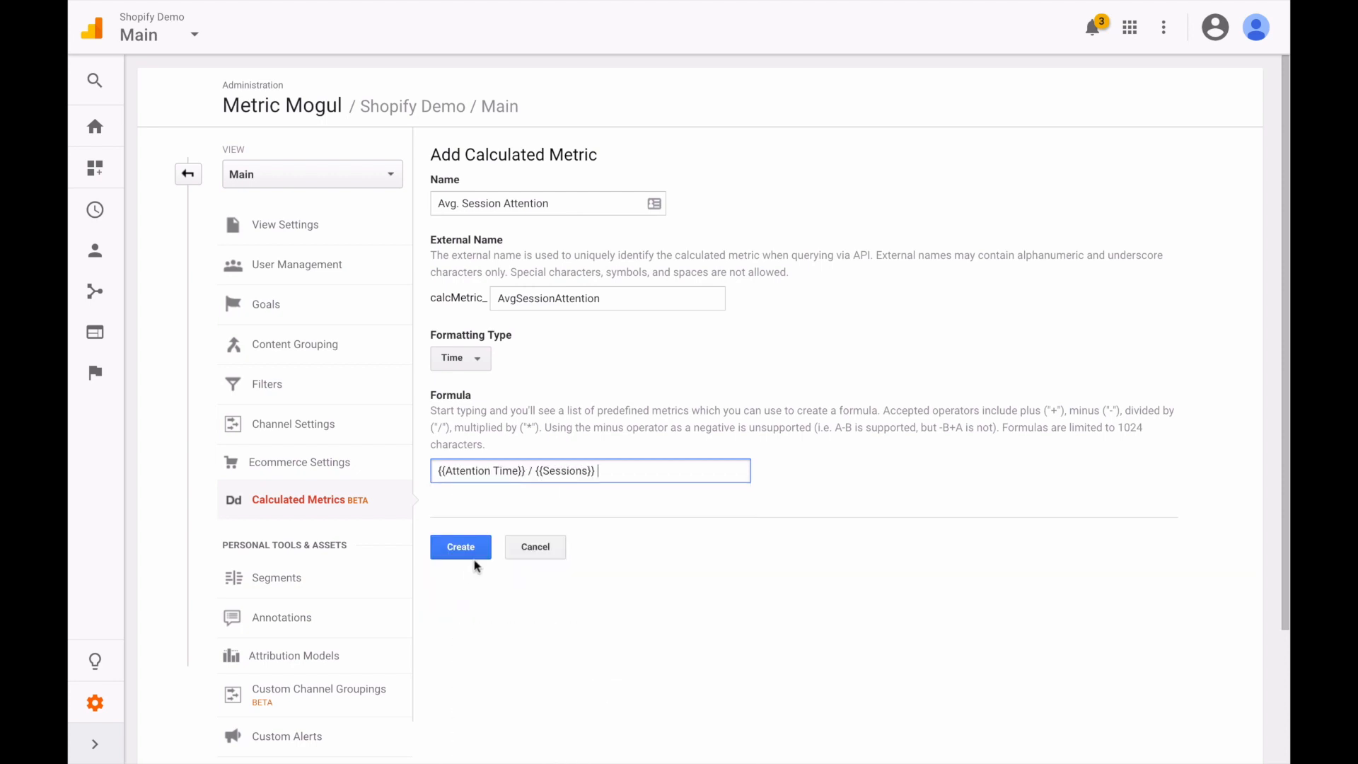
pyautogui.click(474, 559)
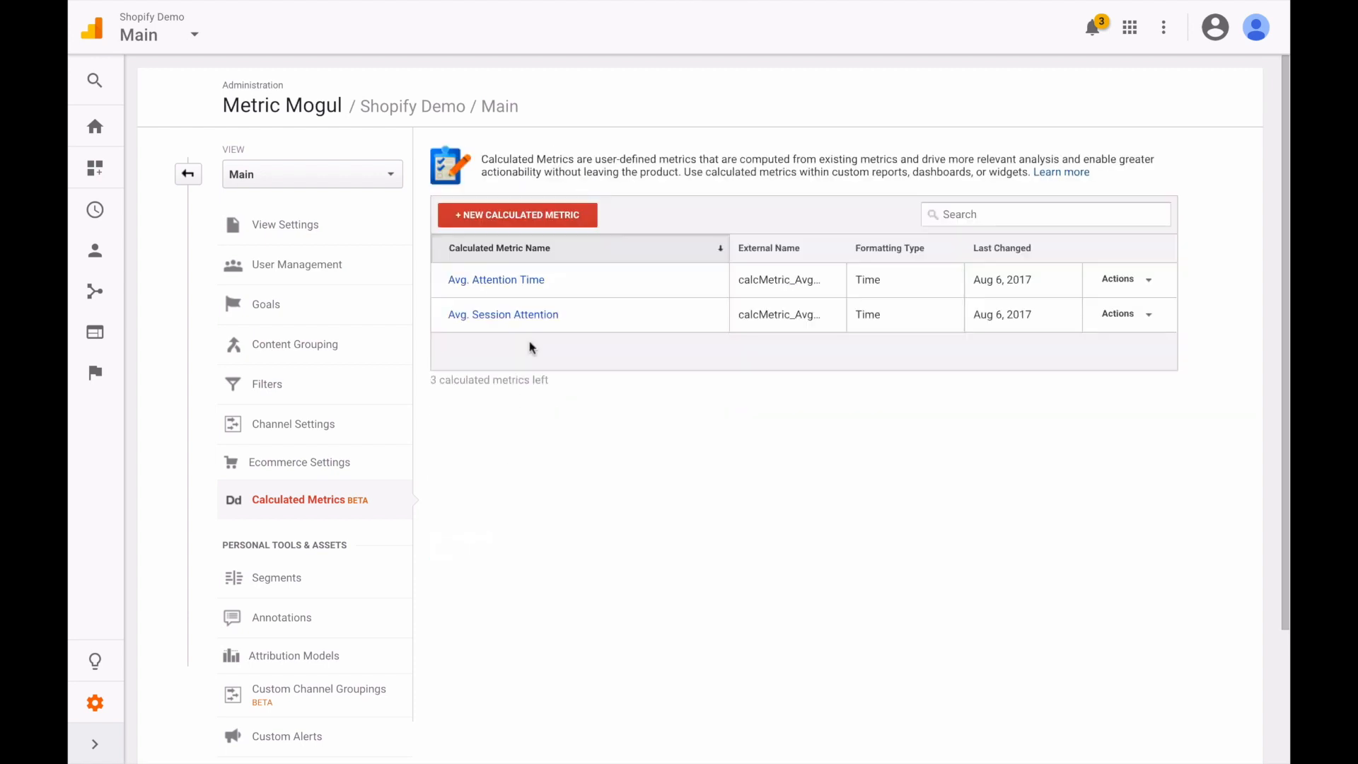
# Rename the Avg. Attention Time calculated metric to Avg. Page Attention Time and save it
pyautogui.click(505, 280)
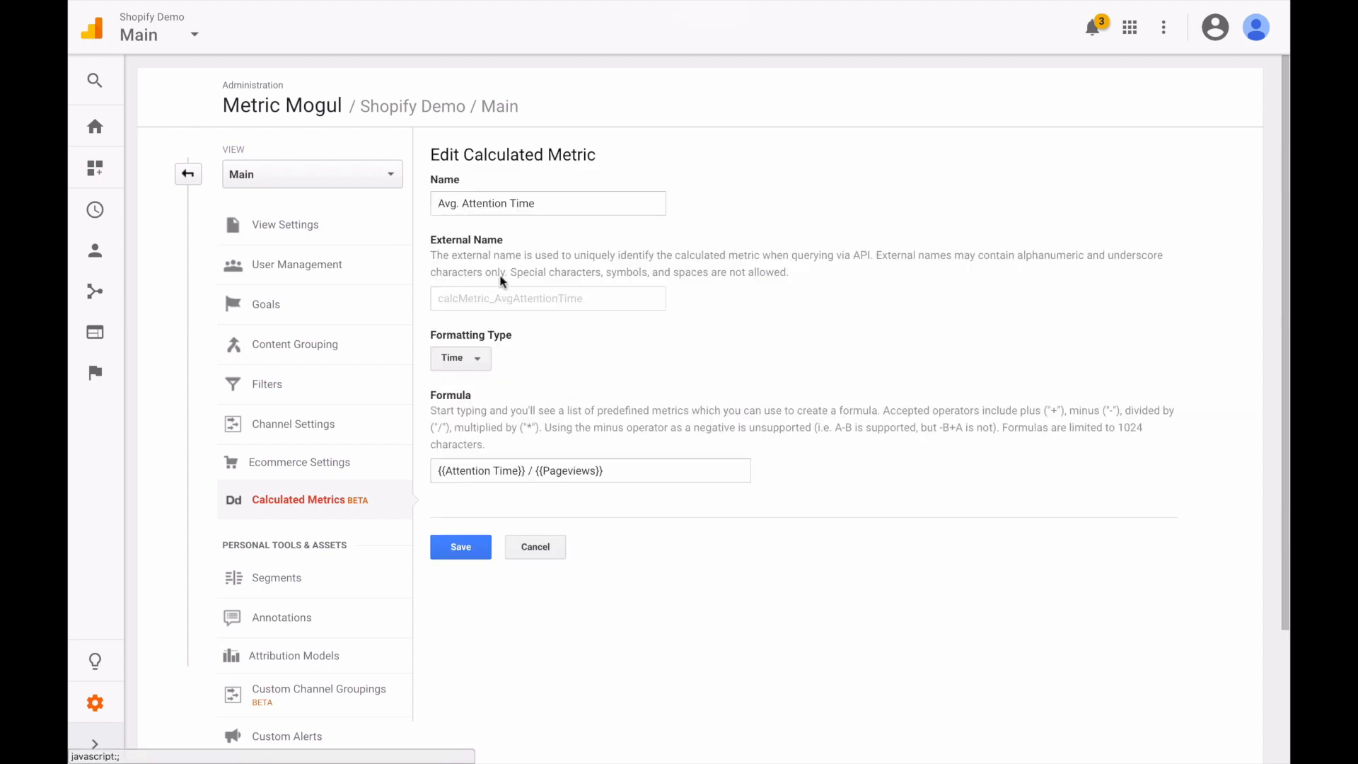
pyautogui.click(463, 205)
pyautogui.write('Page')
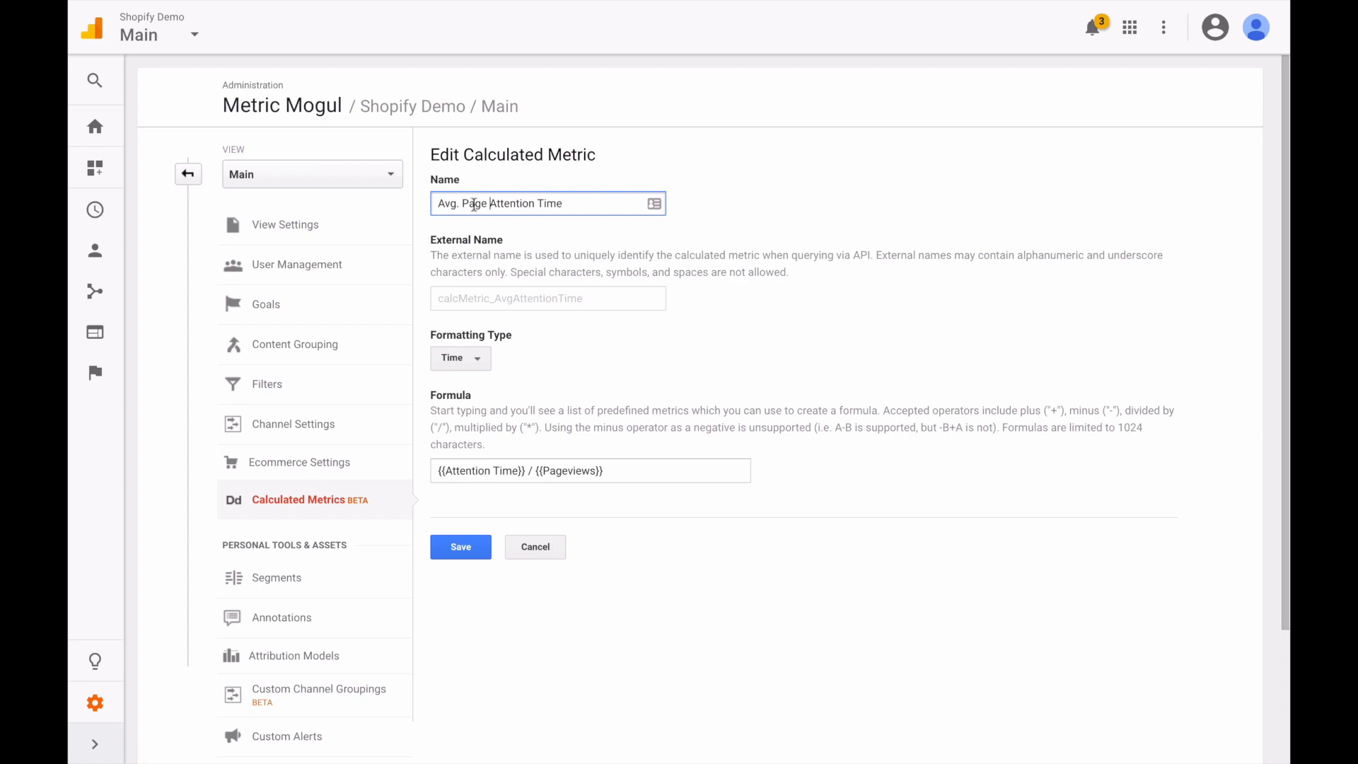
pyautogui.click(463, 547)
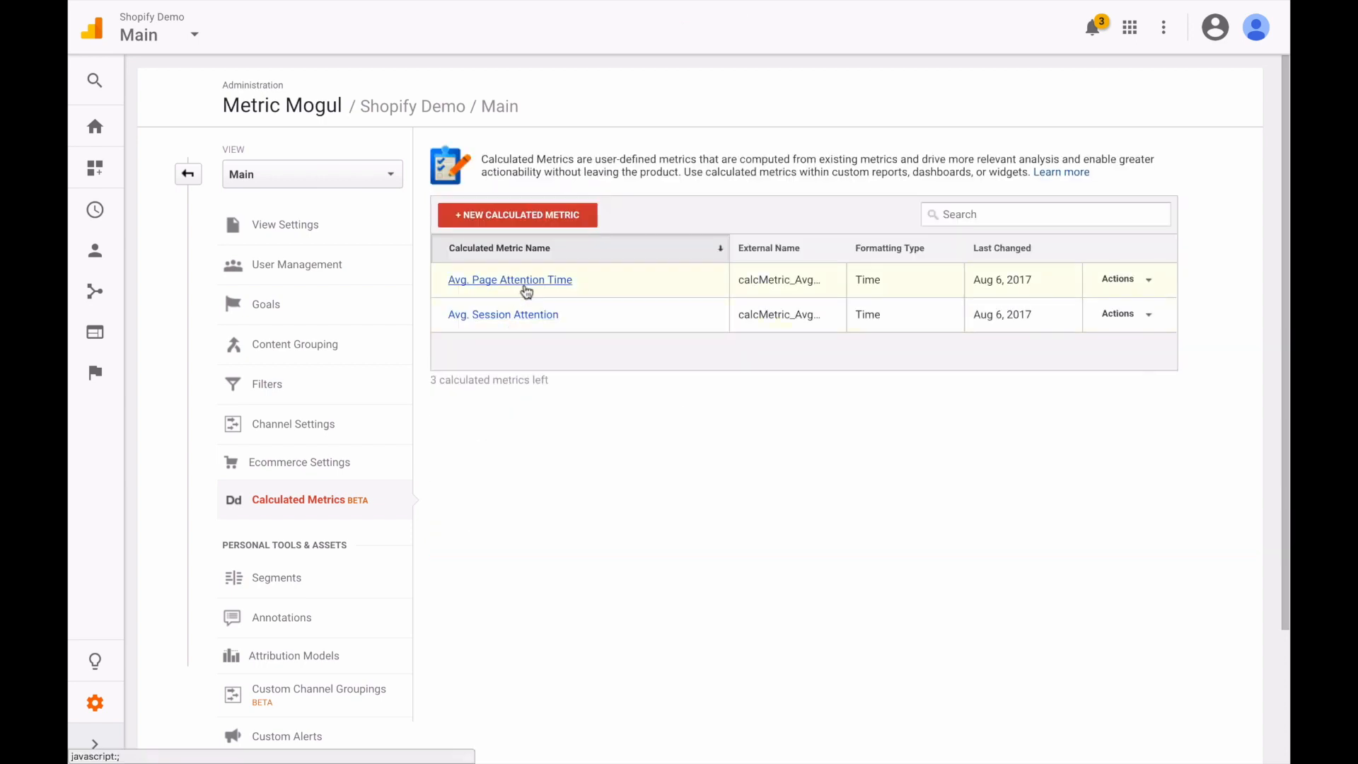
# Remove the word Time from the name of the page attention calculated metric and save it
pyautogui.click(525, 283)
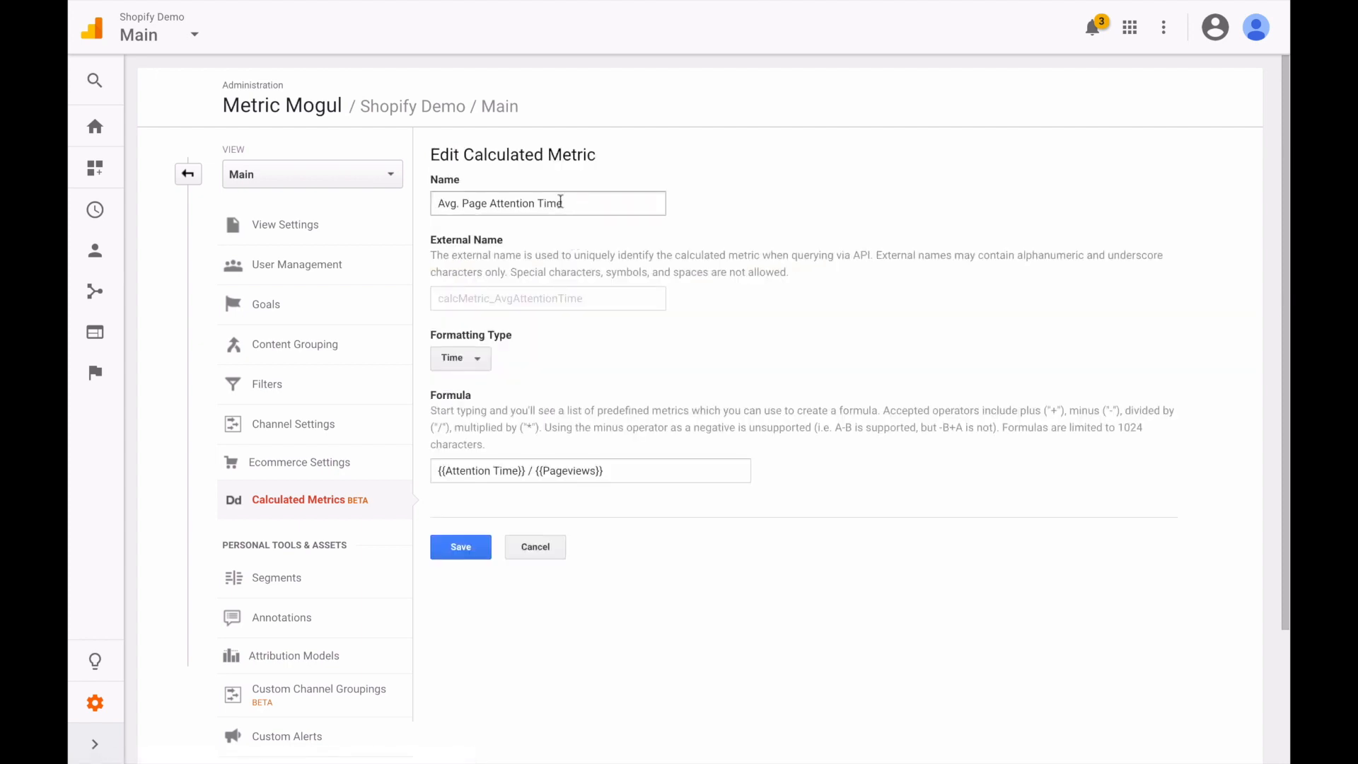
pyautogui.doubleClick(551, 203)
pyautogui.press('BackSpace')
pyautogui.click(462, 545)
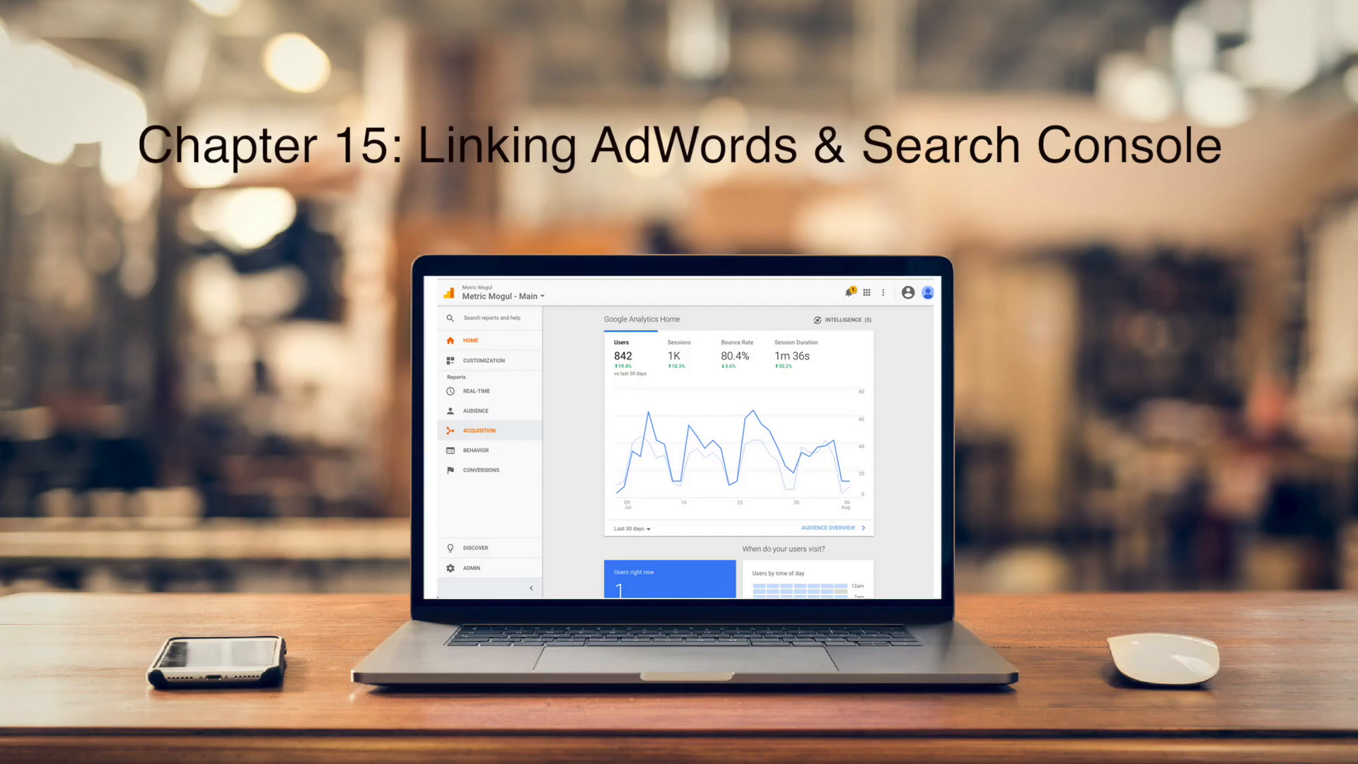
# Configure an AdWords link group for the Metric Mogul account with the Main view turned on, and cancel it without linking
pyautogui.click(315, 303)
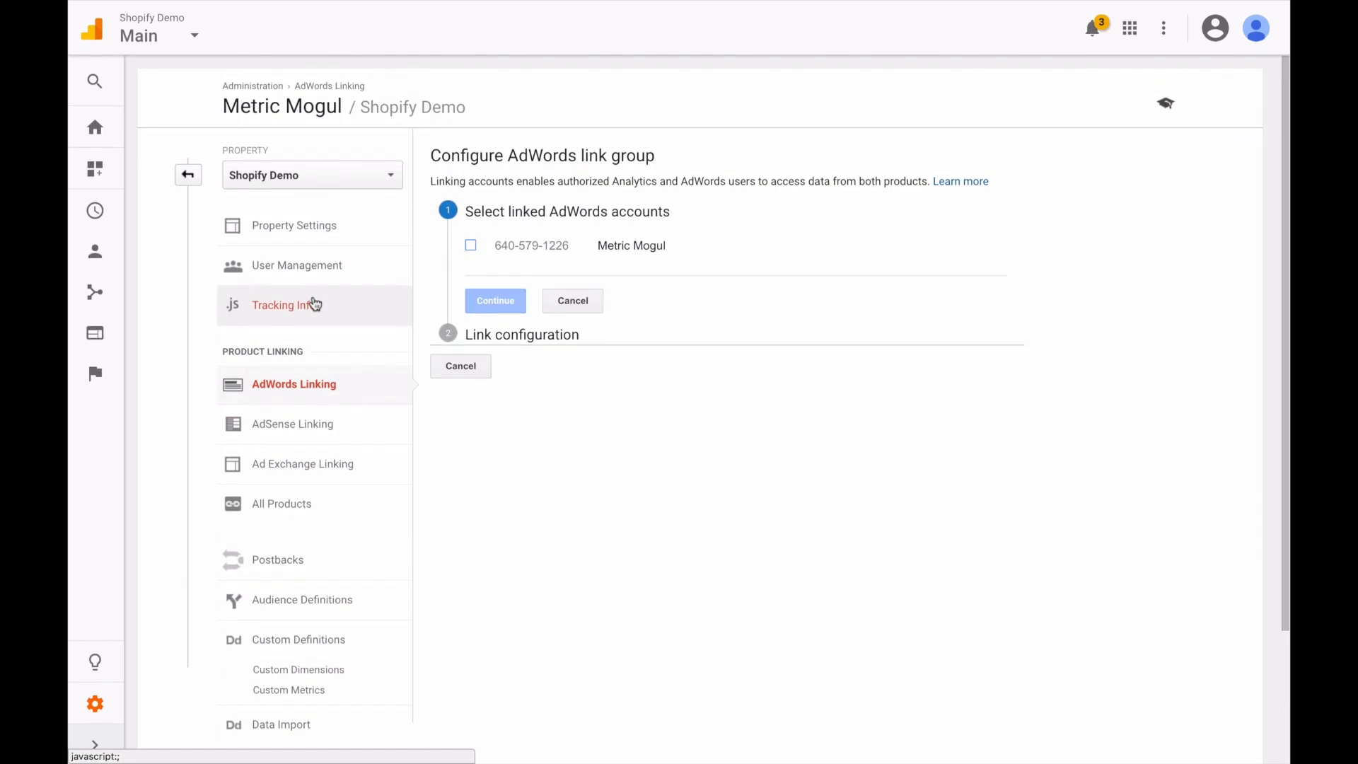
pyautogui.click(474, 246)
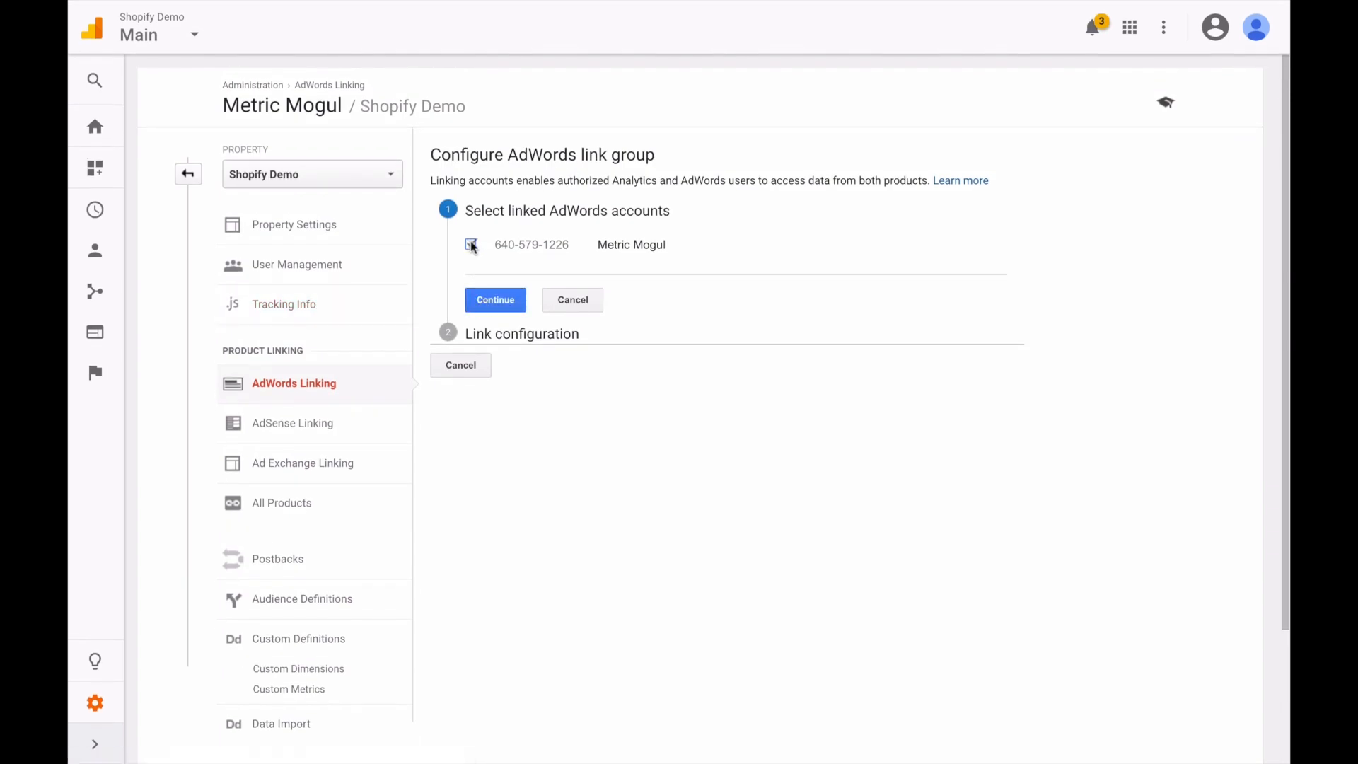
pyautogui.click(495, 300)
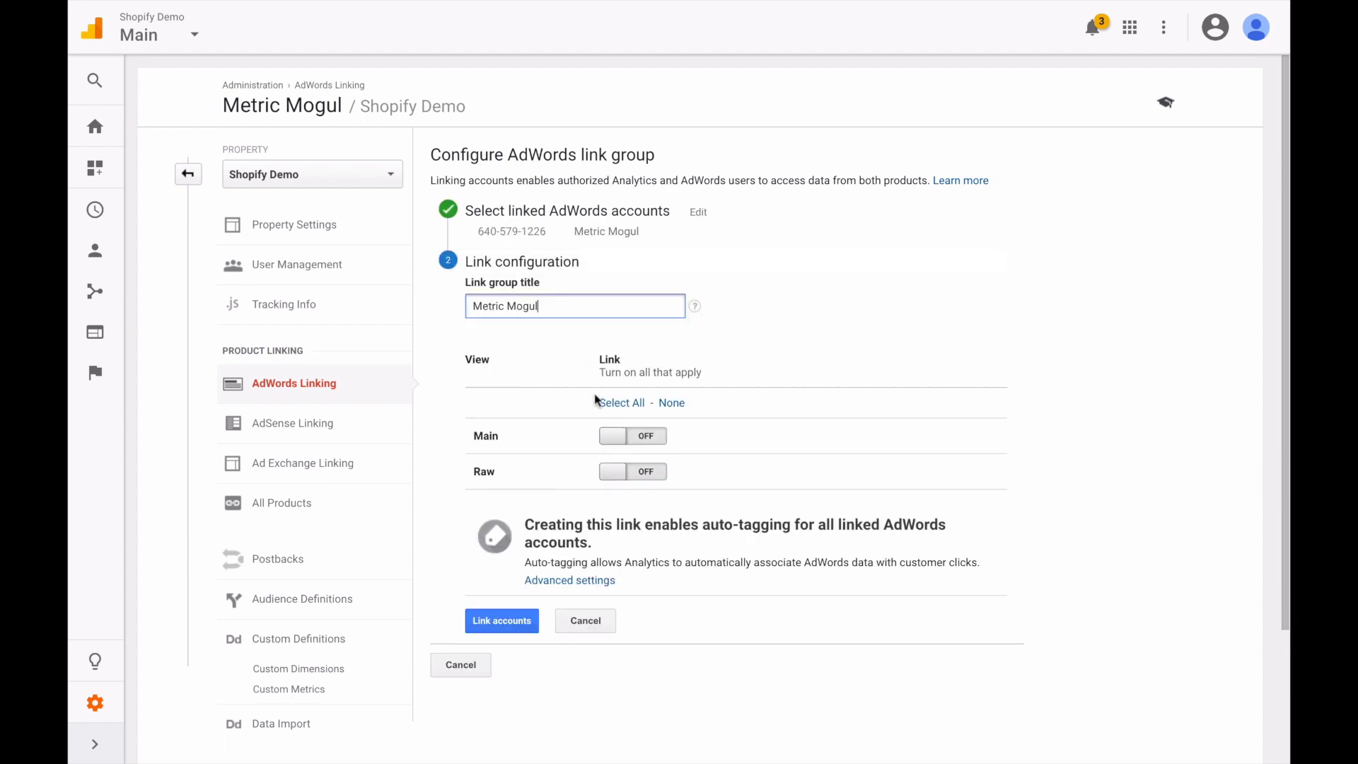
pyautogui.click(647, 439)
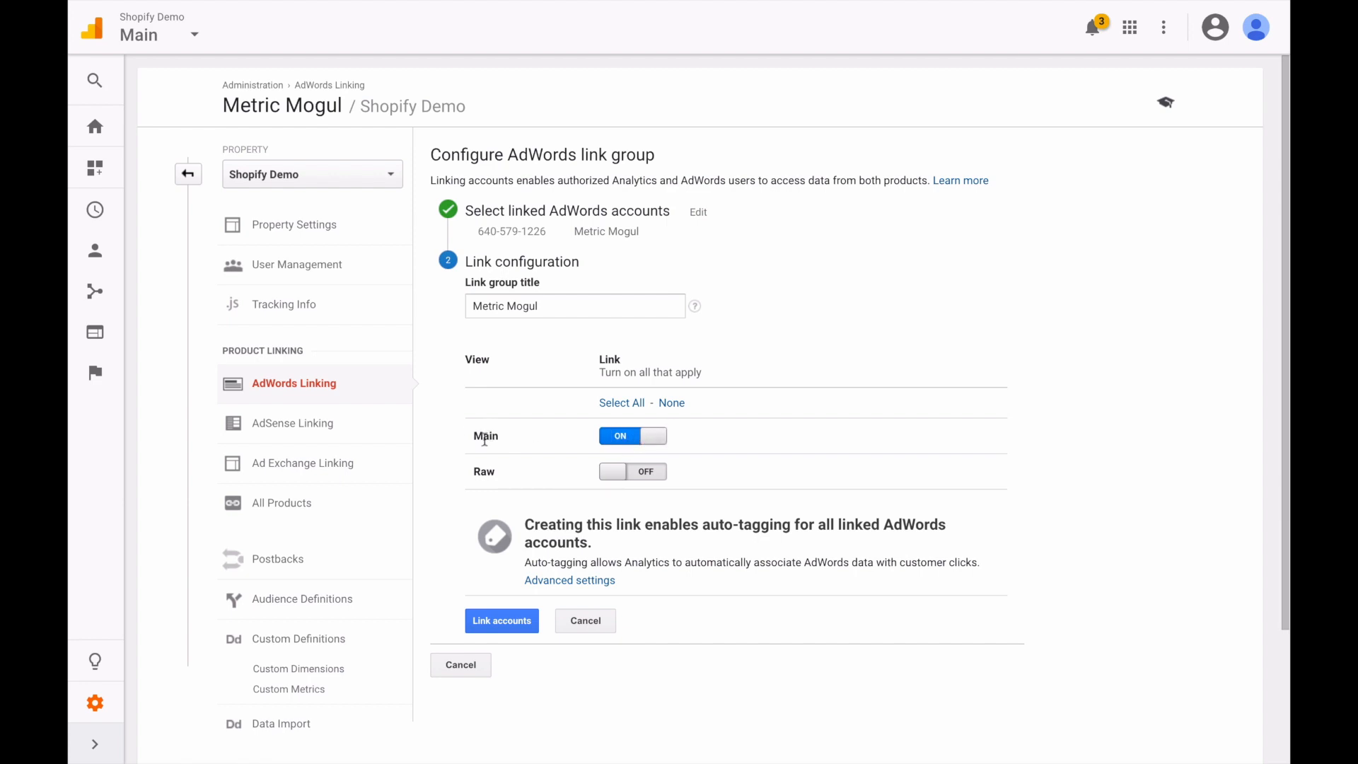
pyautogui.scroll(-1, 507, 472)
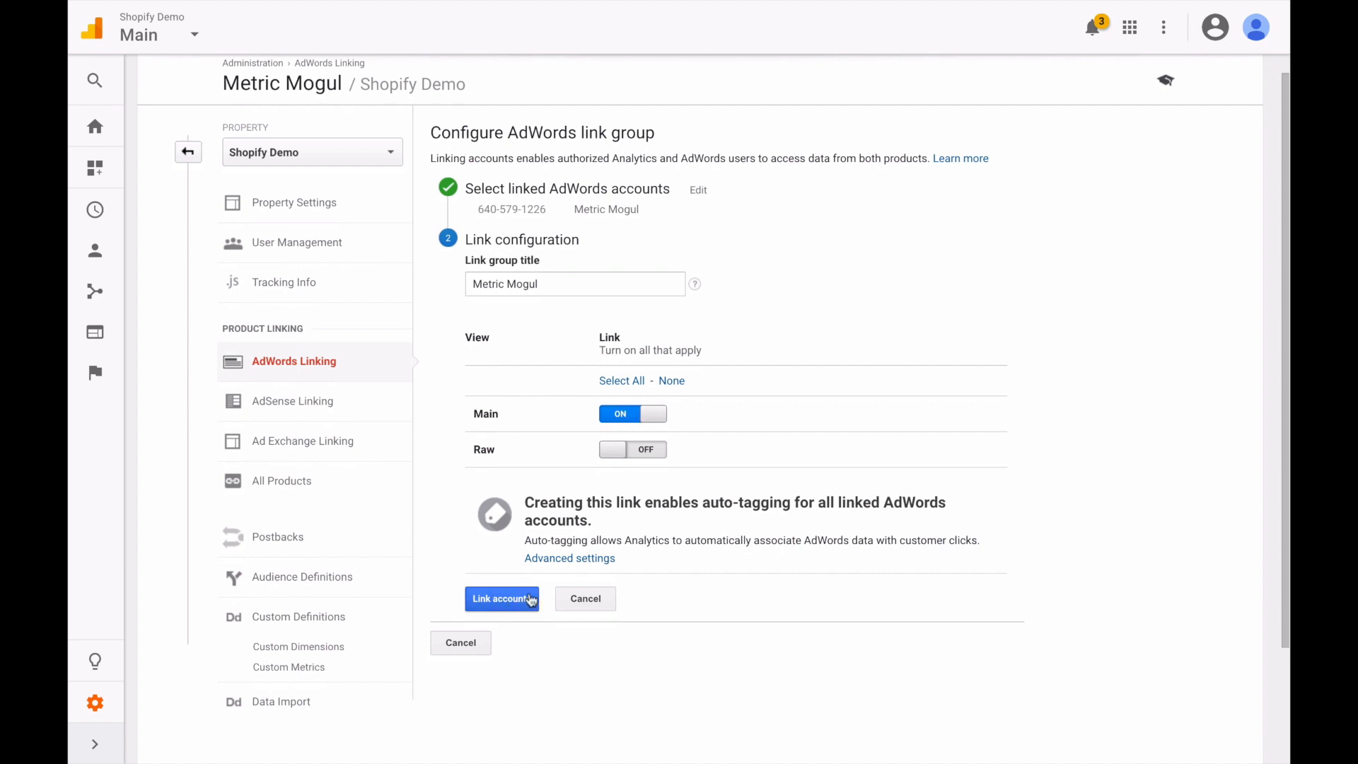
pyautogui.click(603, 598)
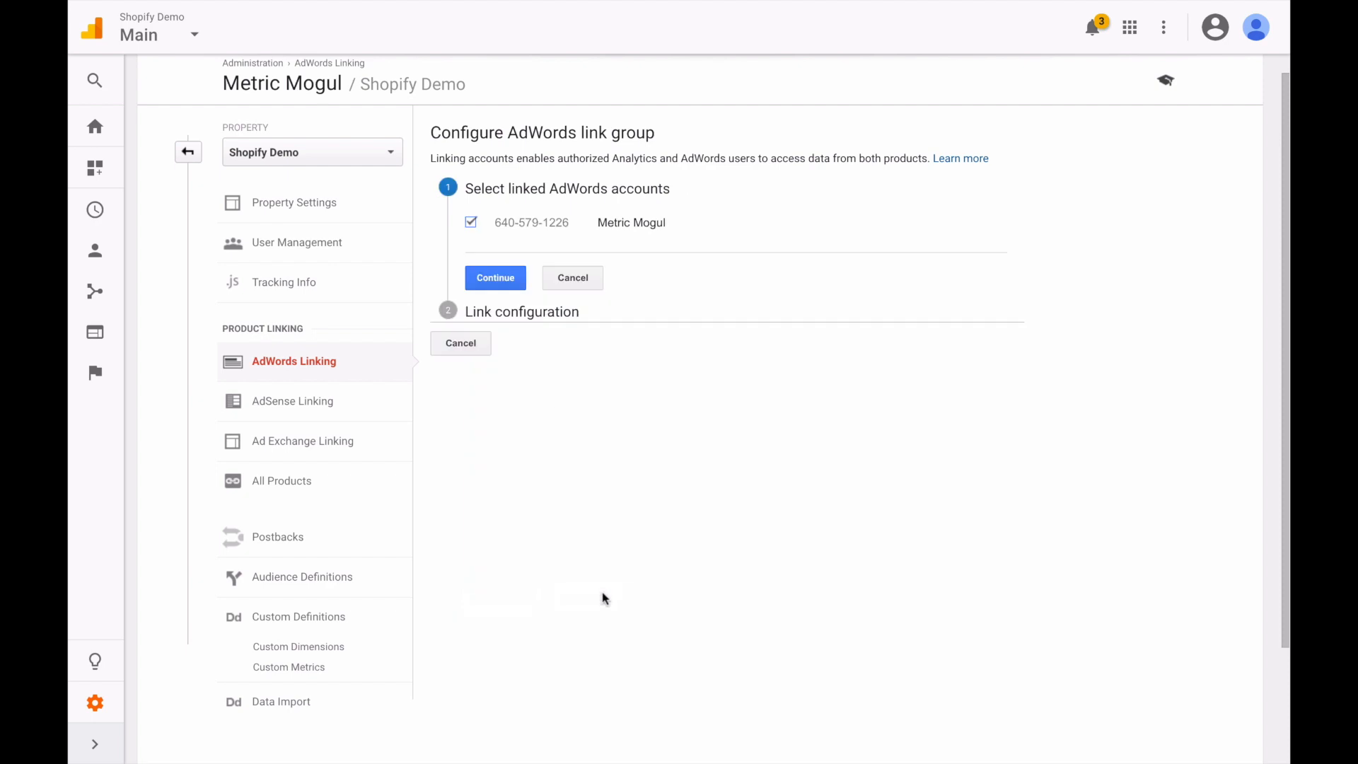
pyautogui.click(575, 277)
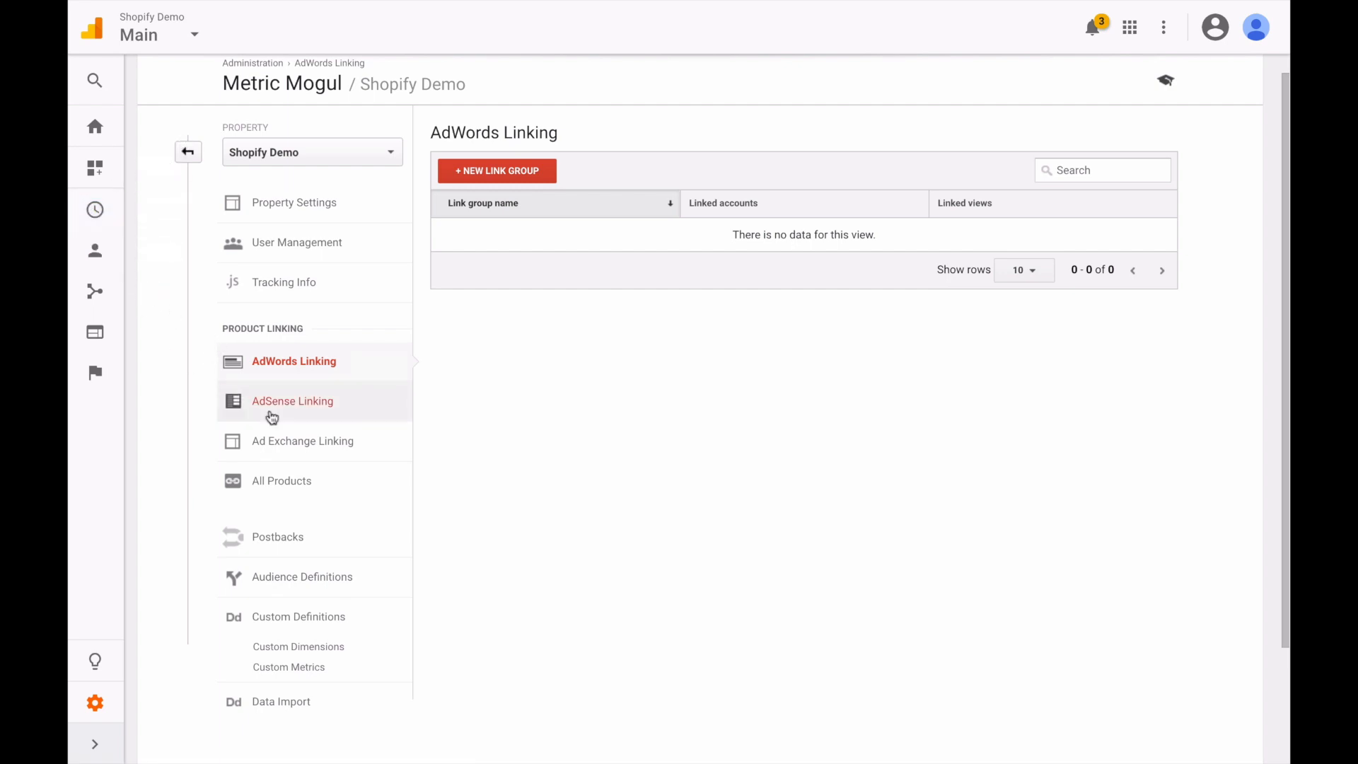
# Show all linkable products for the property and locate the Search Console entry by searching the page for "search"
pyautogui.click(283, 480)
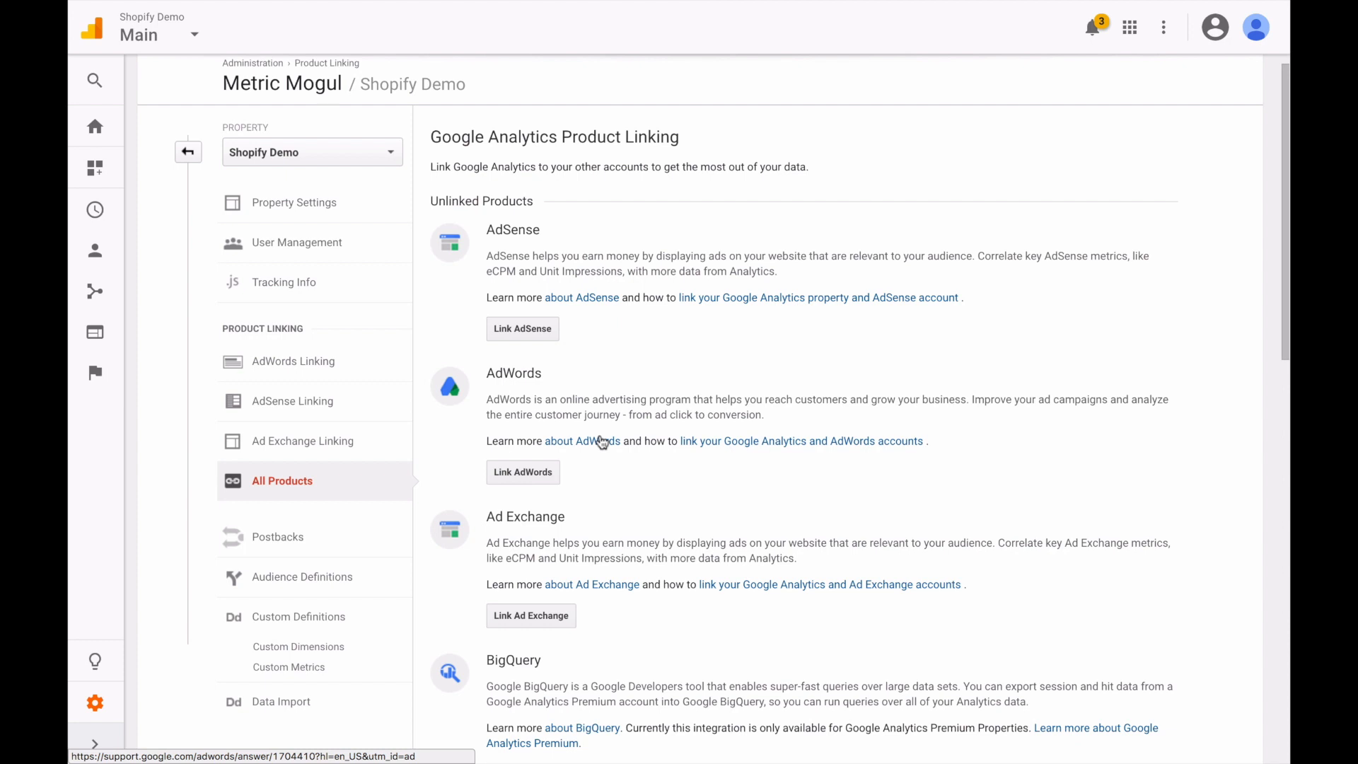
pyautogui.hotkey('ctrl', 'f')
pyautogui.write('search')
pyautogui.scroll(-6, 792, 463)
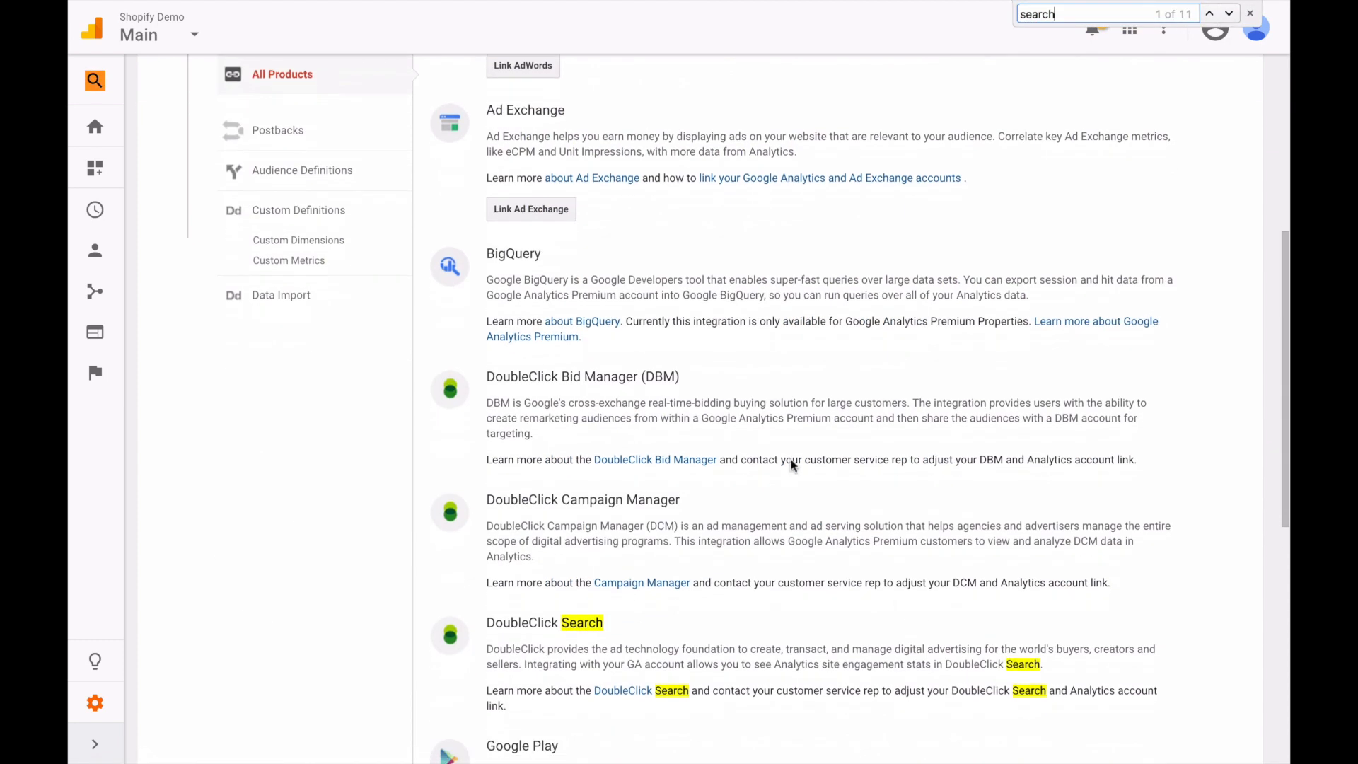
pyautogui.scroll(-8, 792, 463)
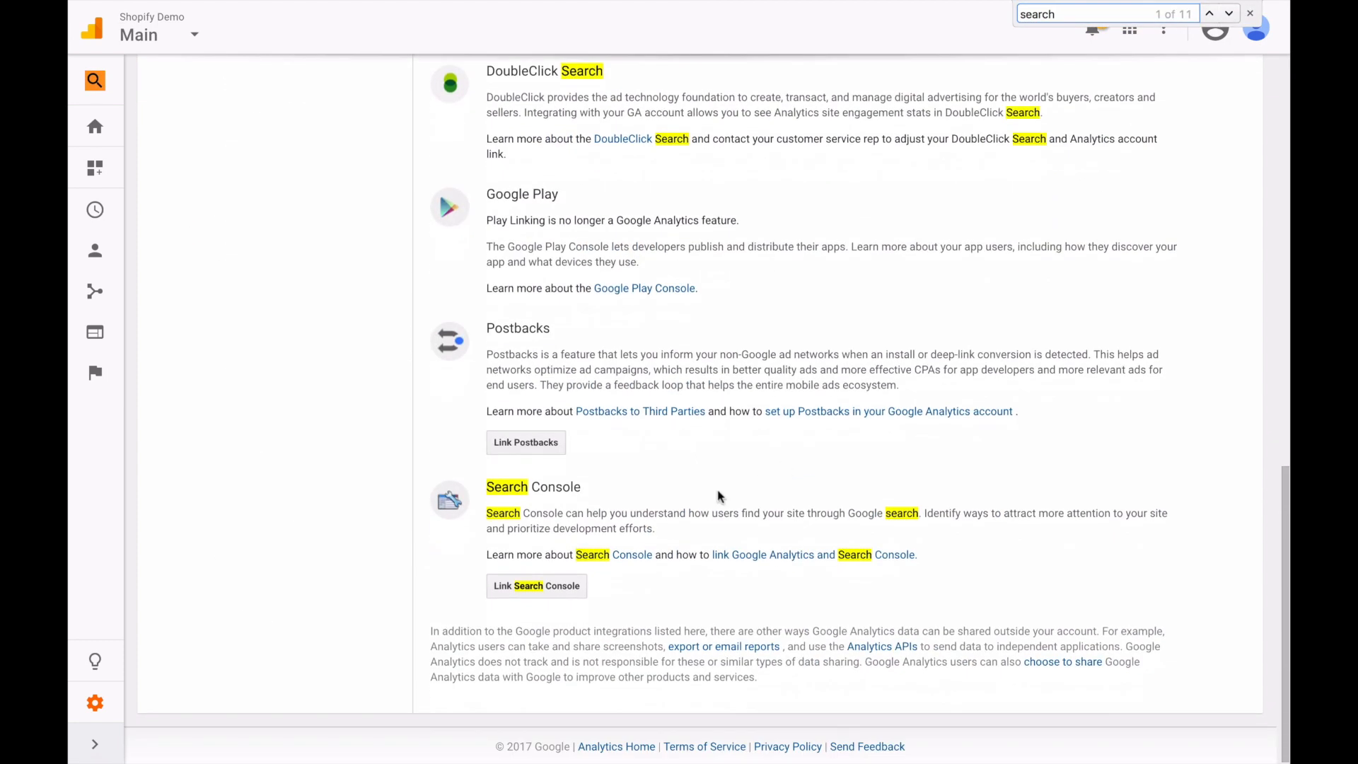